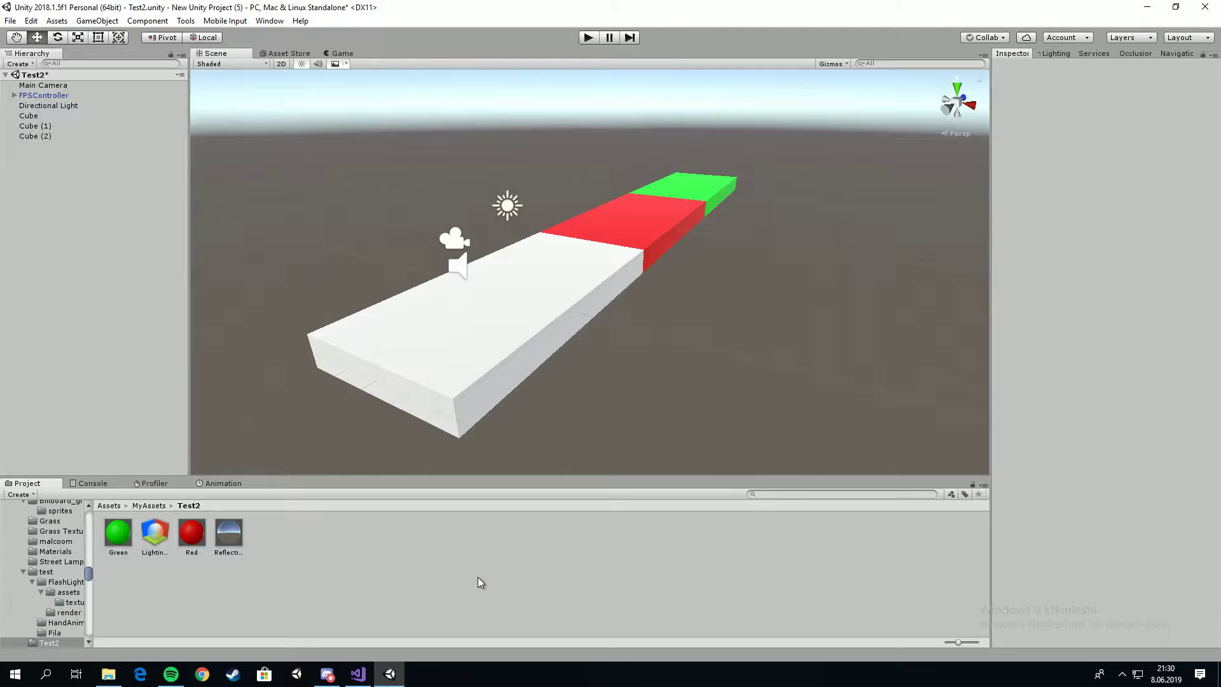
Step: Orbit around the white, red and green strip and select the red block
mouse_move(694, 336)
alt+mouse_down()
mouse_move(472, 353)
mouse_move(613, 324)
mouse_move(672, 339)
alt+mouse_up()
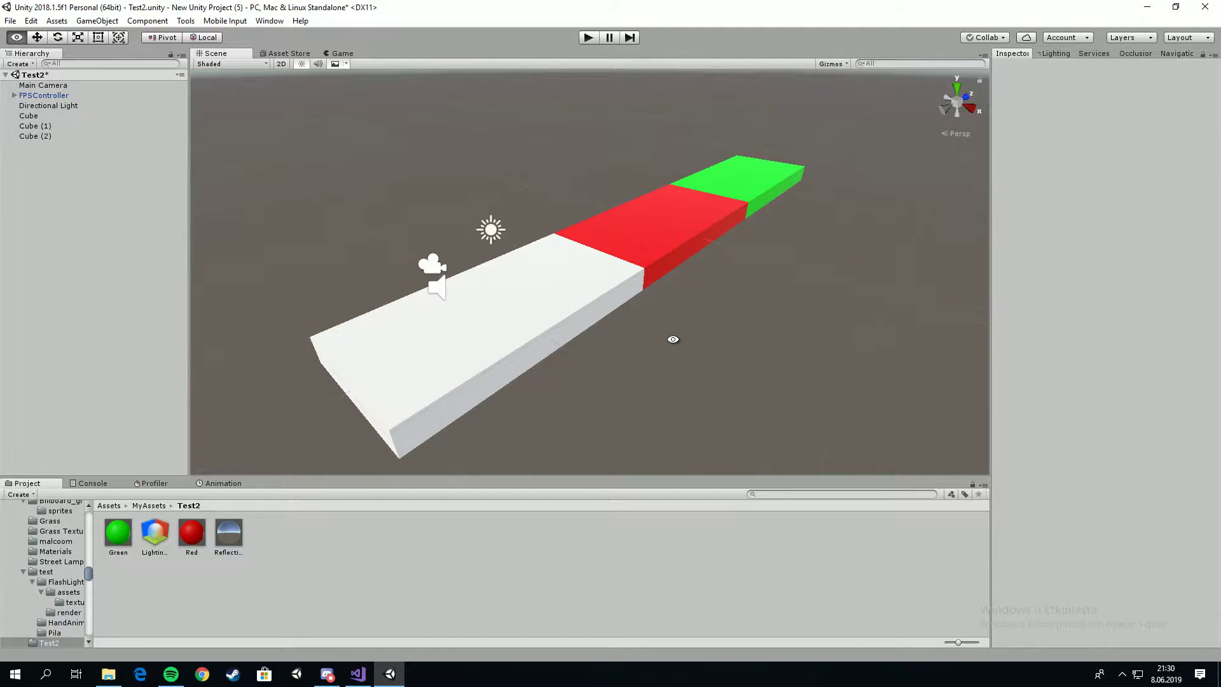
mouse_move(678, 337)
alt+mouse_down()
mouse_move(682, 286)
mouse_move(648, 327)
mouse_move(714, 270)
mouse_move(757, 267)
mouse_move(664, 282)
alt+mouse_up()
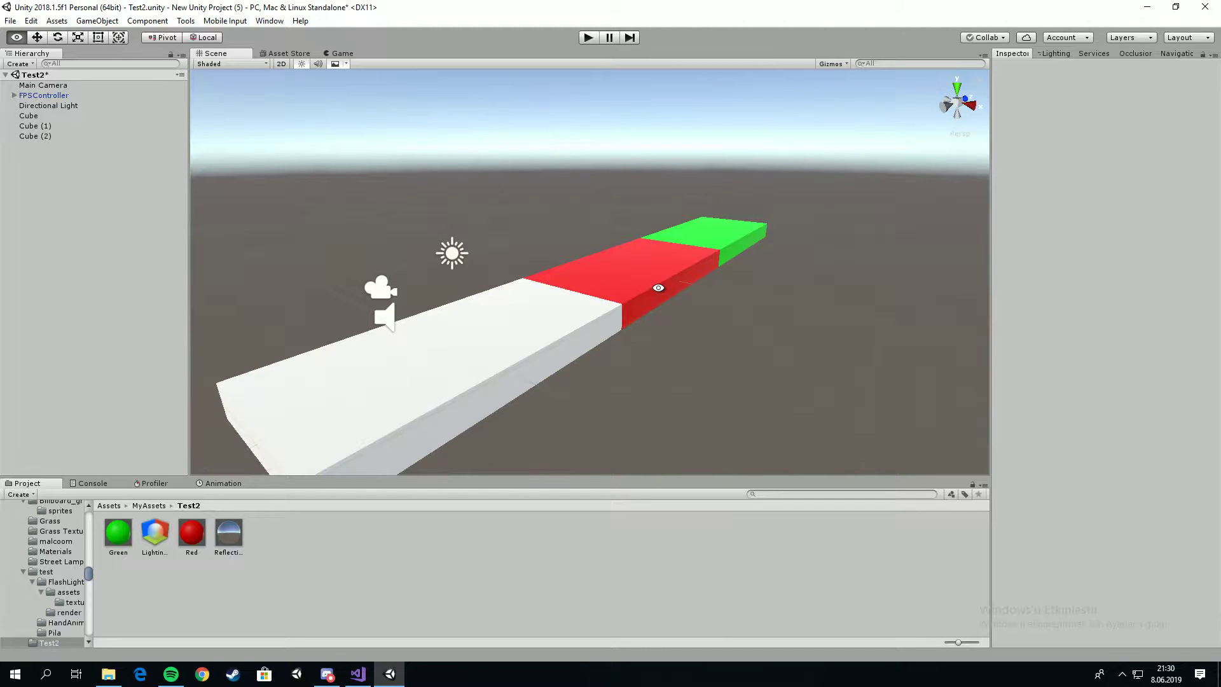
mouse_move(658, 285)
alt+mouse_down()
mouse_move(668, 273)
mouse_move(578, 313)
mouse_move(633, 294)
mouse_move(559, 276)
mouse_move(629, 254)
mouse_move(703, 259)
mouse_move(464, 295)
mouse_move(599, 286)
alt+mouse_up()
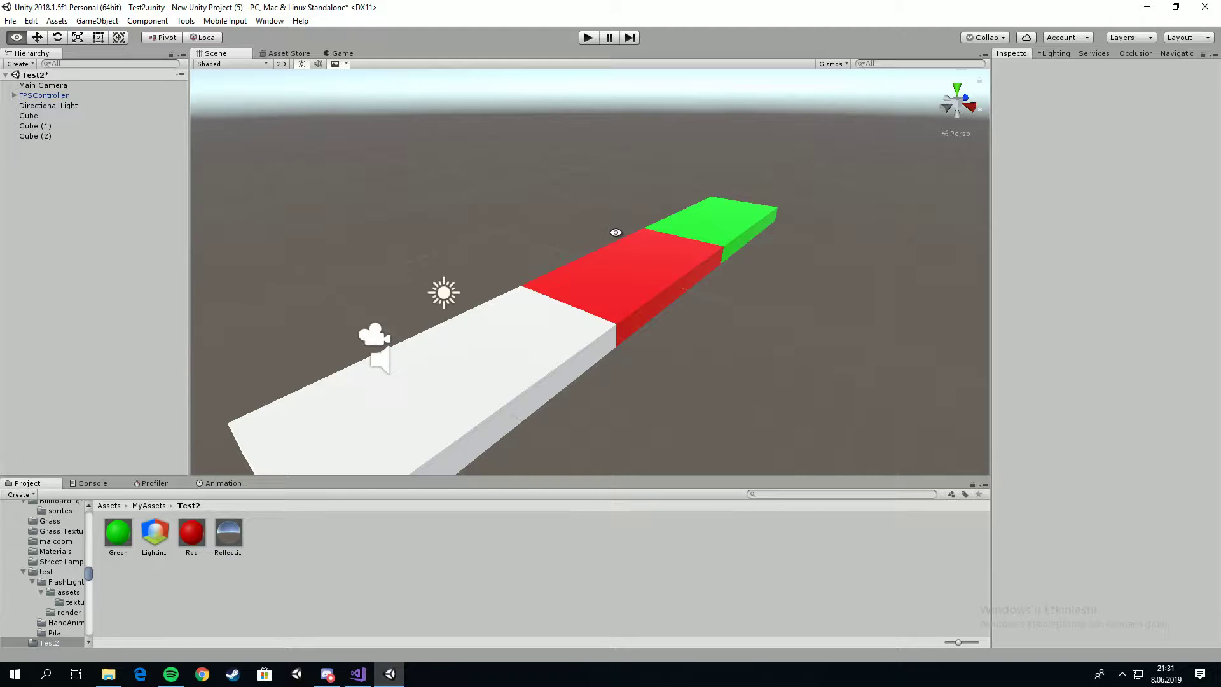
mouse_move(586, 229)
alt+mouse_down()
mouse_move(692, 185)
mouse_move(678, 215)
mouse_move(742, 176)
mouse_move(670, 207)
mouse_move(910, 199)
mouse_move(818, 224)
mouse_move(646, 226)
mouse_move(808, 184)
mouse_move(706, 169)
alt+mouse_up()
mouse_move(528, 204)
alt+mouse_down()
mouse_move(581, 273)
mouse_move(703, 251)
mouse_move(620, 190)
mouse_move(436, 267)
alt+mouse_up()
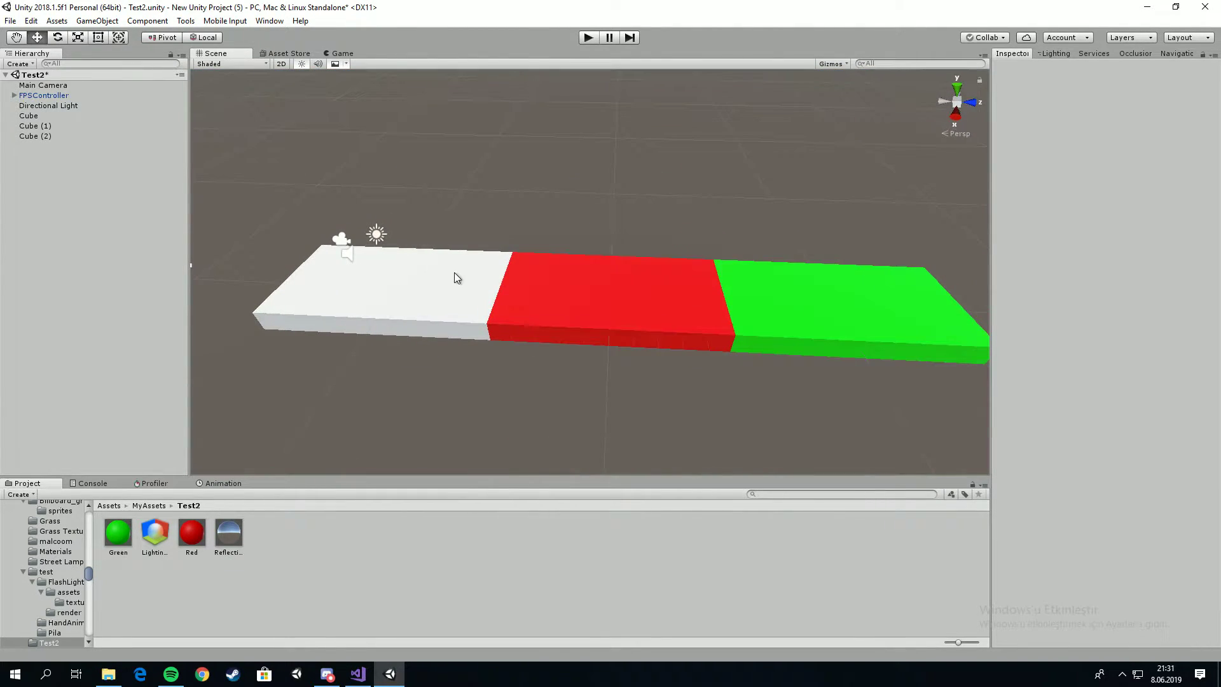
click(413, 284)
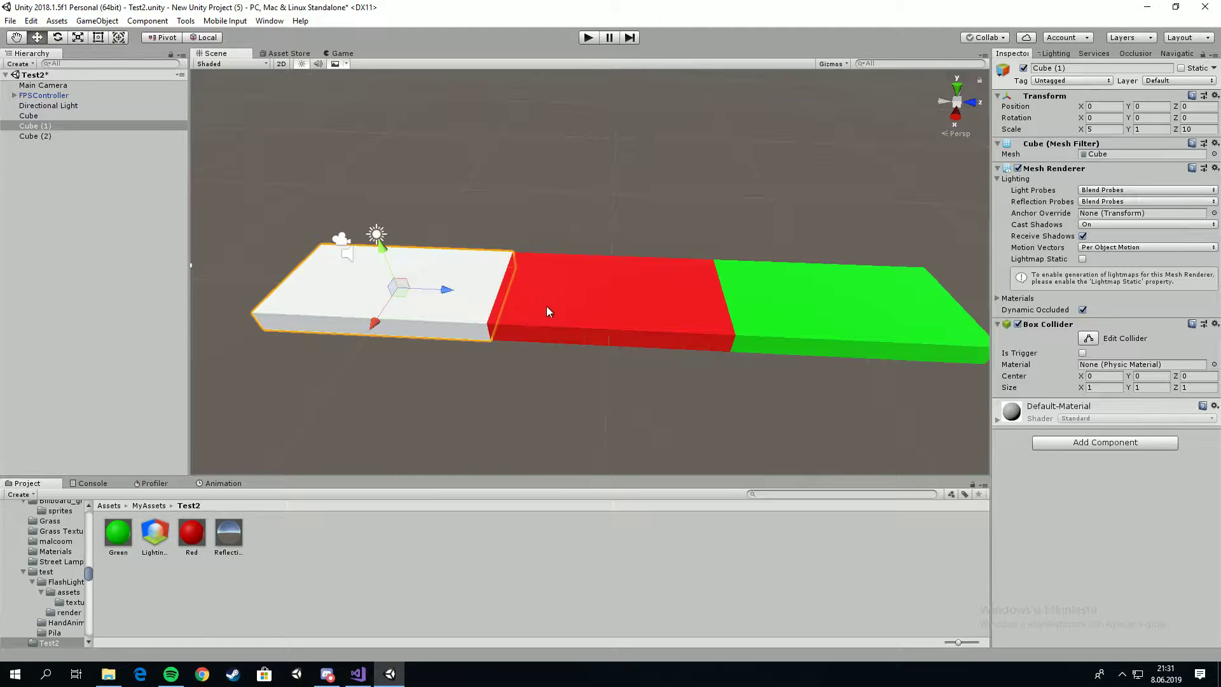
click(565, 272)
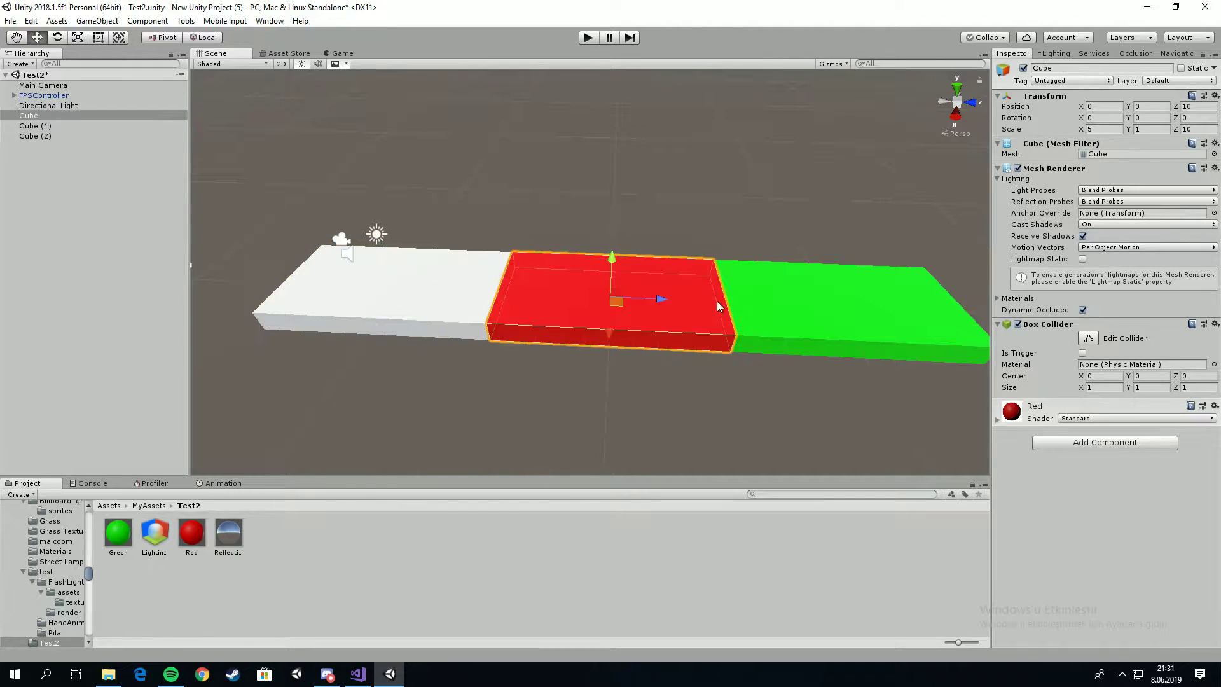
alt+drag(663, 236, 795, 281)
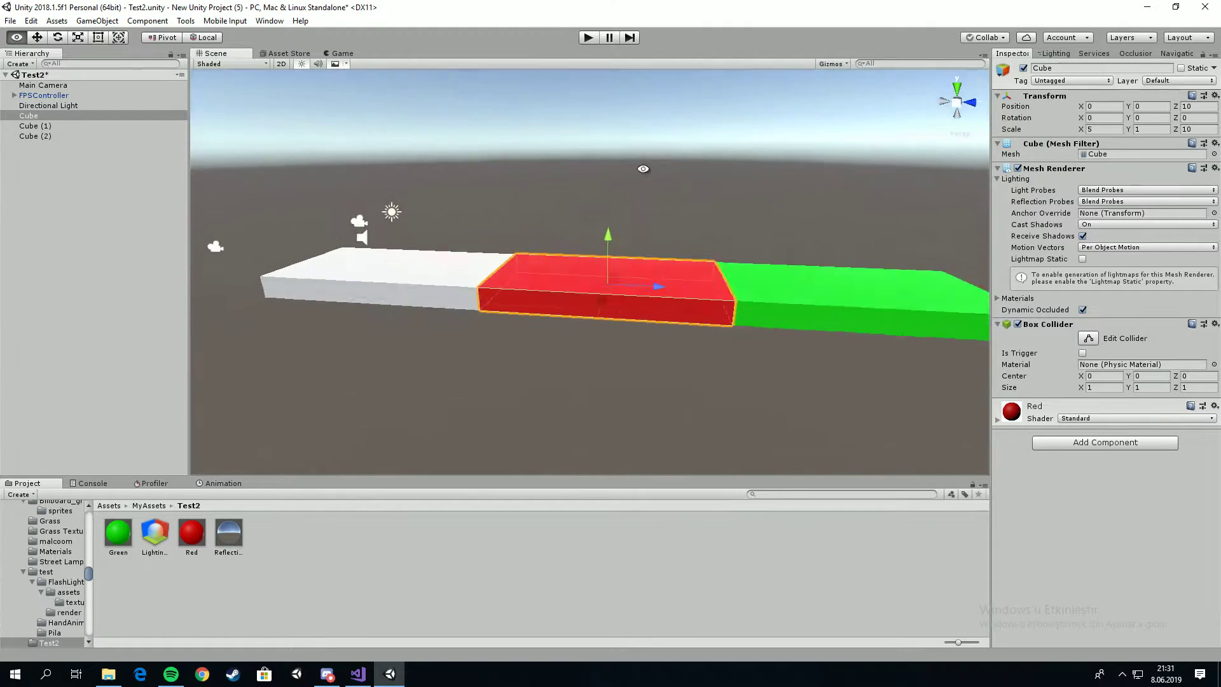
click(792, 276)
mouse_move(769, 214)
alt+mouse_down()
mouse_move(602, 224)
mouse_move(851, 169)
alt+mouse_up()
click(808, 299)
mouse_move(808, 299)
alt+mouse_down()
mouse_move(750, 278)
mouse_move(697, 333)
mouse_move(601, 384)
alt+mouse_up()
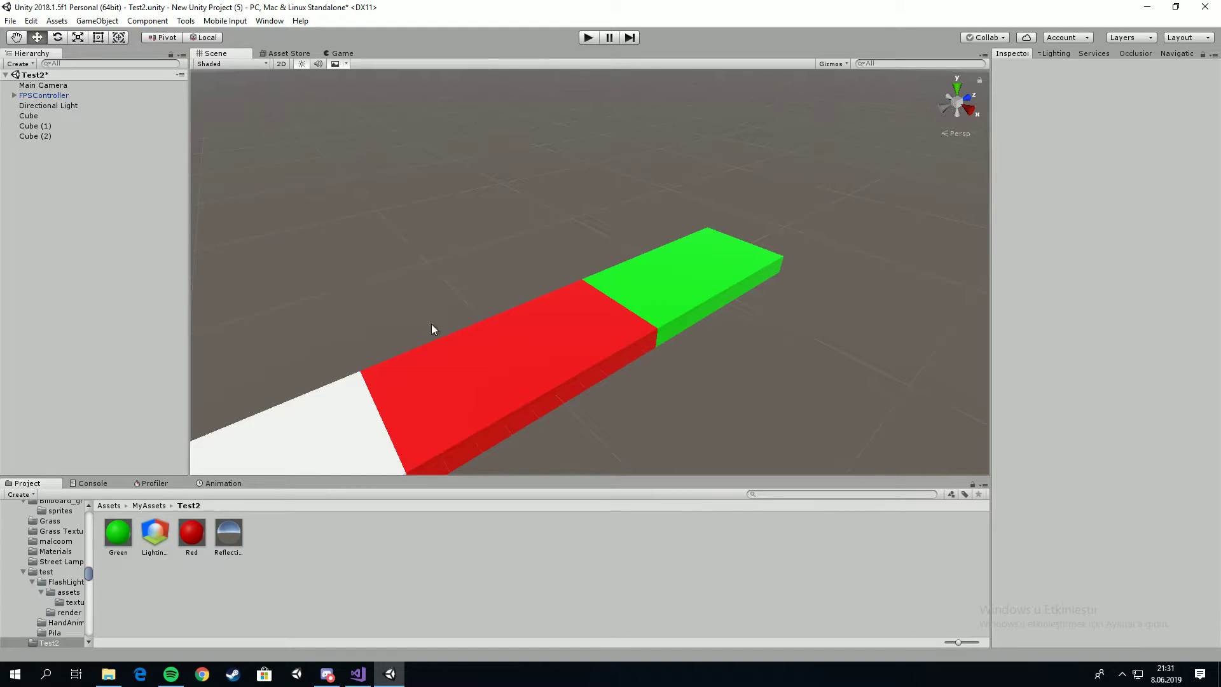
click(506, 357)
mouse_move(500, 253)
alt+mouse_down()
mouse_move(586, 182)
mouse_move(537, 259)
alt+mouse_up()
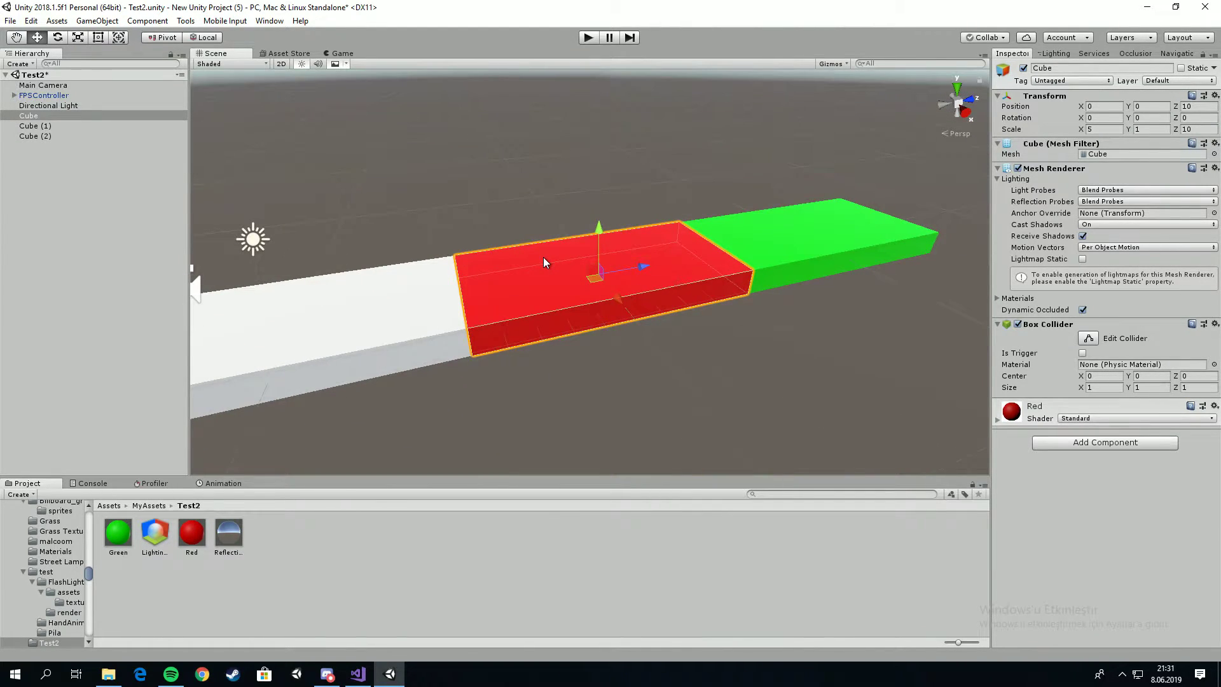
Step: Duplicate the red block as Cube (3), raised to Y 2.521 and stretched to Y scale 4.04
key(ctrl+d)
ctrl+drag(601, 231, 605, 215)
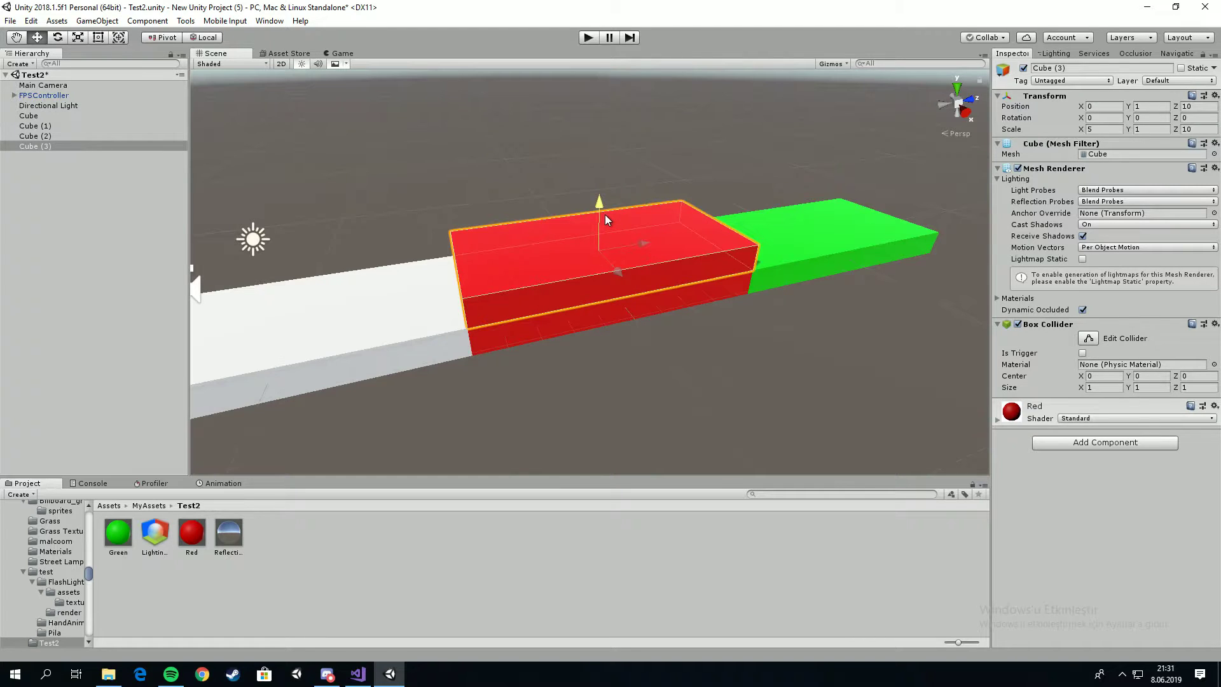
alt+drag(987, 314, 636, 242)
click(79, 38)
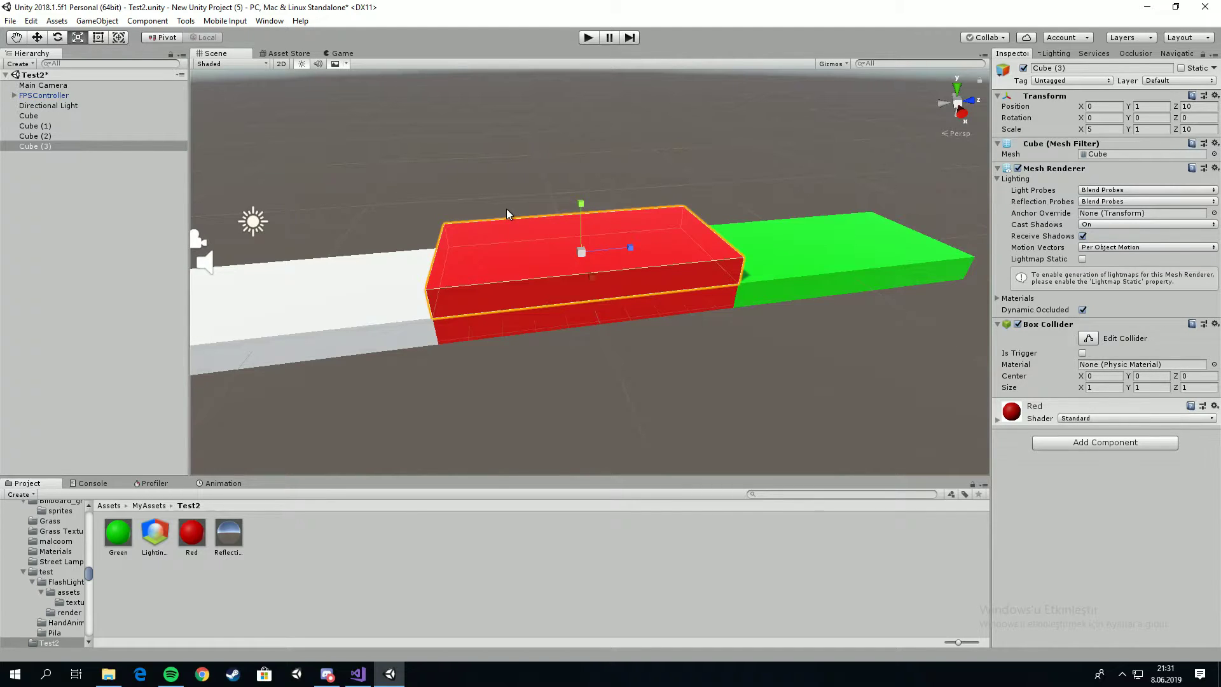
click(104, 37)
mouse_move(568, 236)
alt+mouse_down()
mouse_move(577, 198)
mouse_move(524, 116)
mouse_move(712, 190)
mouse_move(340, 182)
mouse_move(959, 236)
alt+mouse_up()
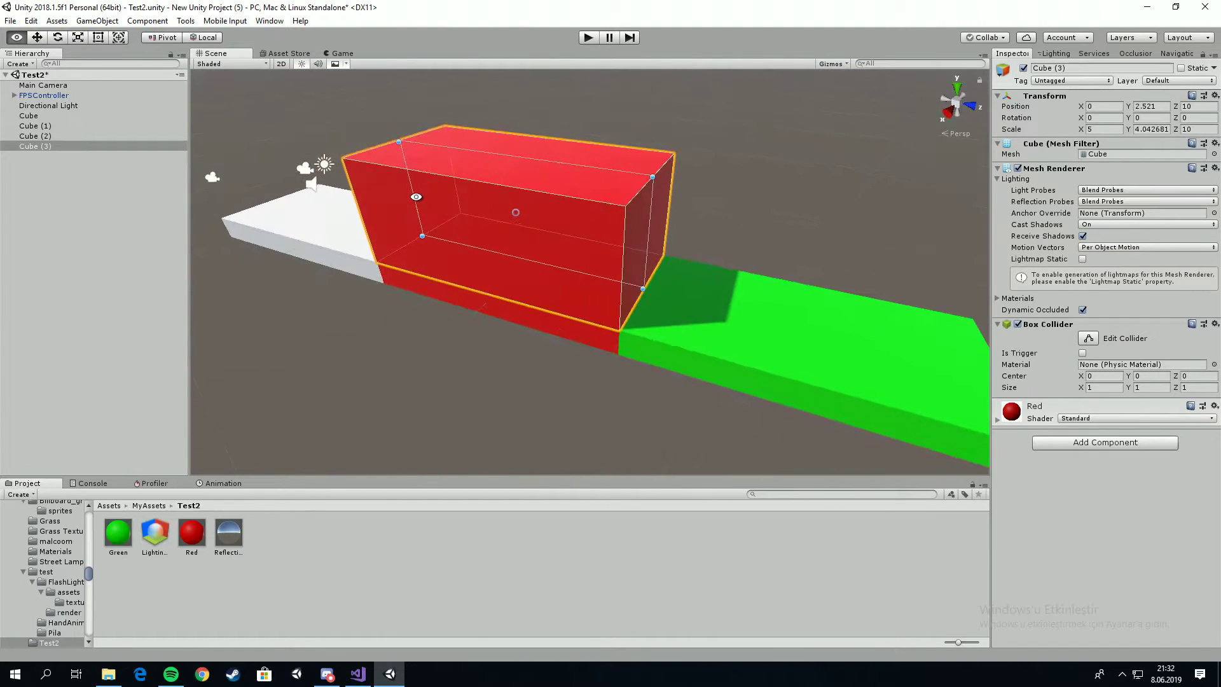
Step: Remove the Mesh Renderer from Cube (3) so the tall box is invisible
right_click(1075, 170)
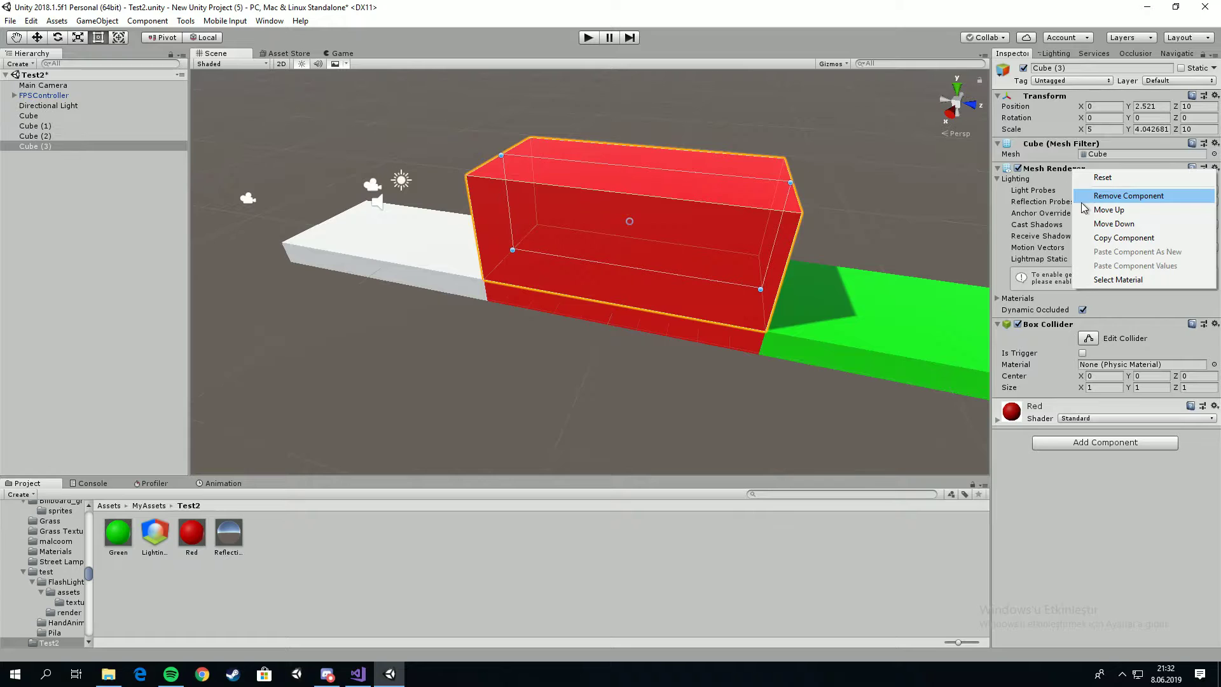
click(1085, 198)
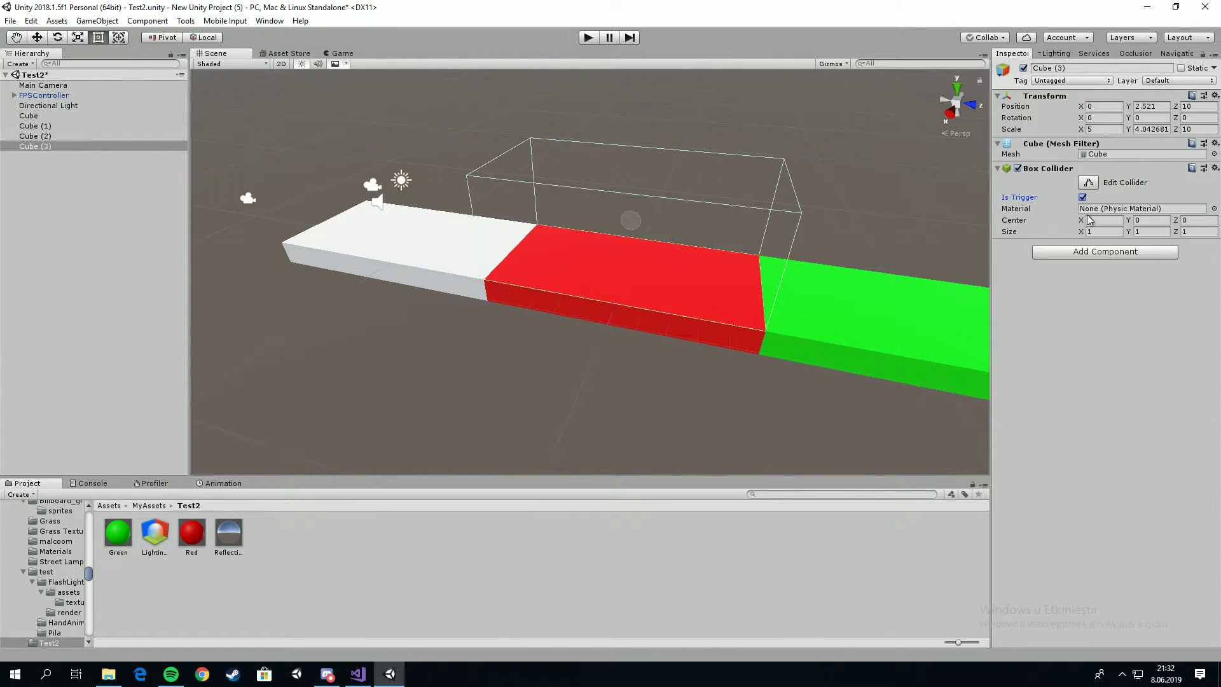
alt+drag(766, 259, 819, 290)
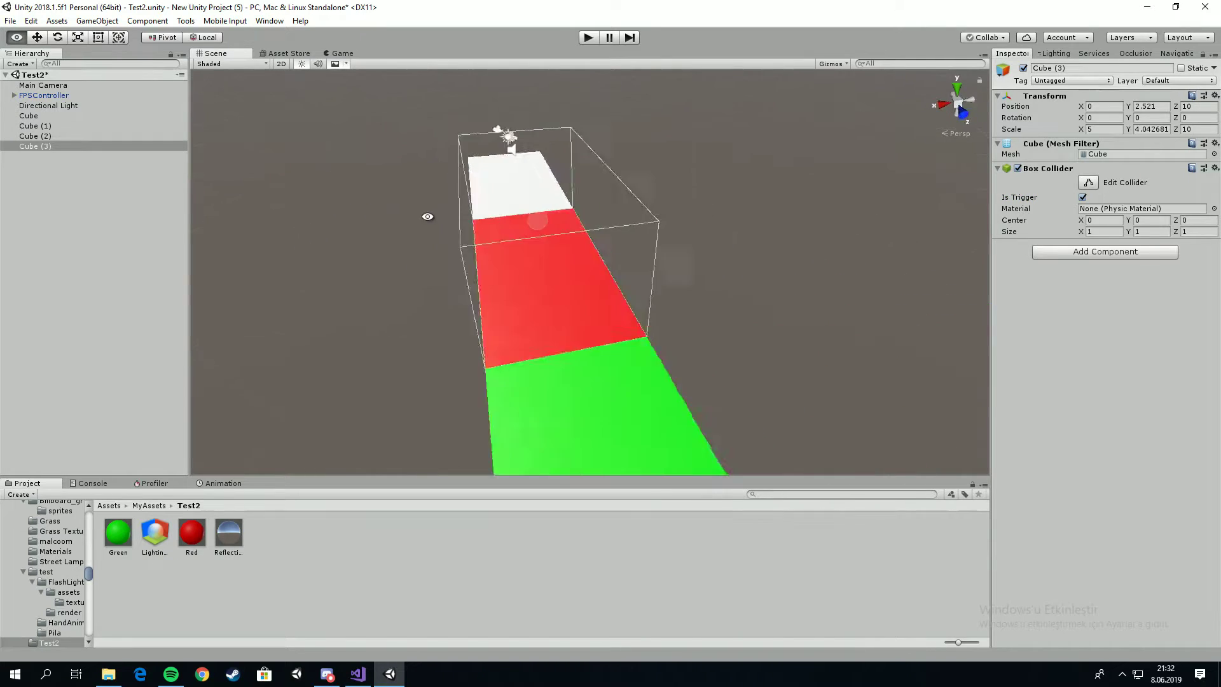
alt+drag(819, 290, 730, 174)
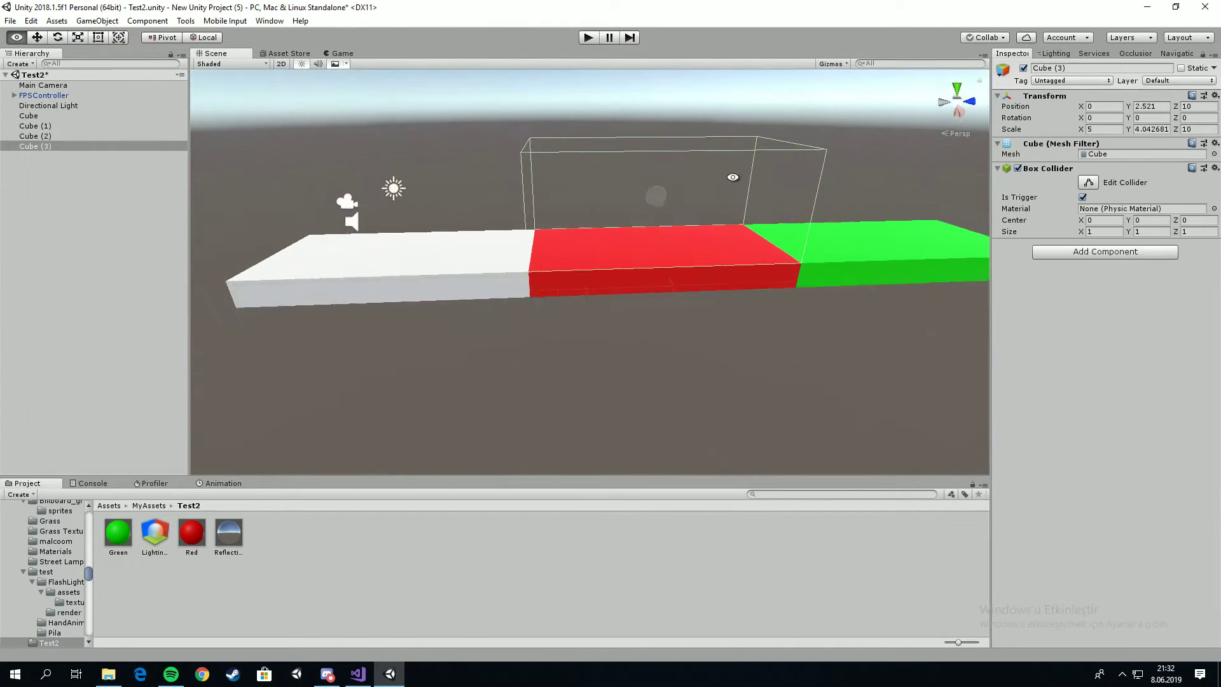
click(685, 346)
alt+drag(685, 346, 709, 319)
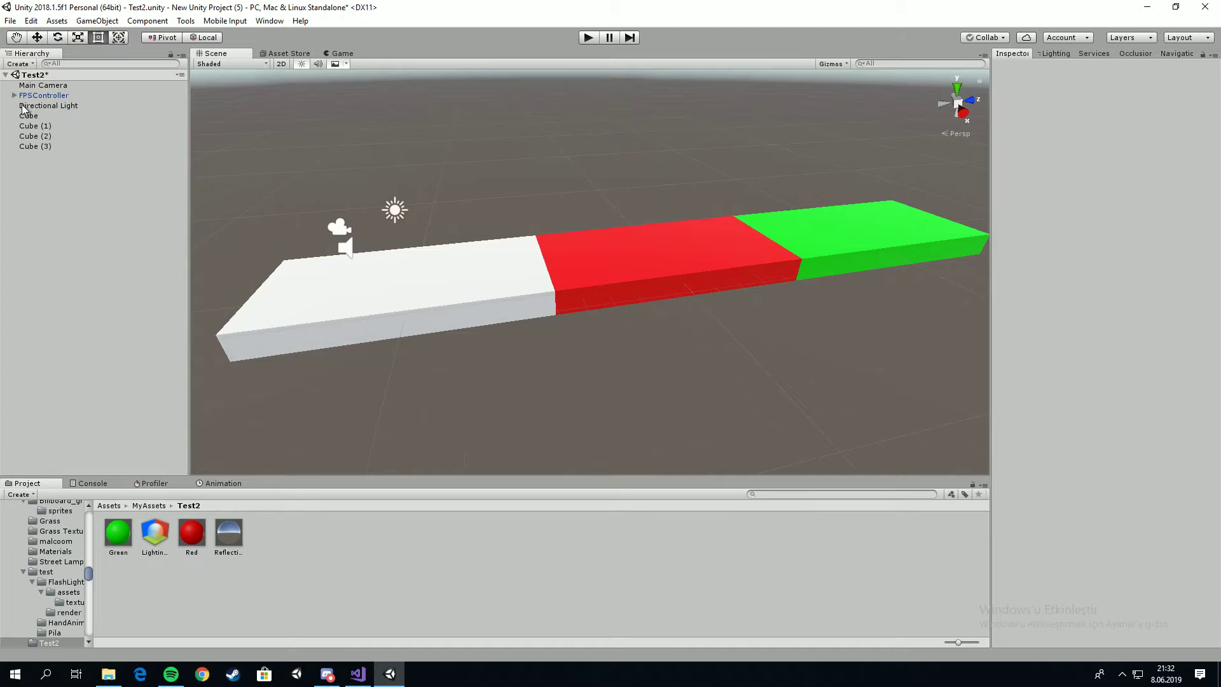
Step: Rename the invisible box Cube (3) to Trigger and launch the web browser
click(44, 95)
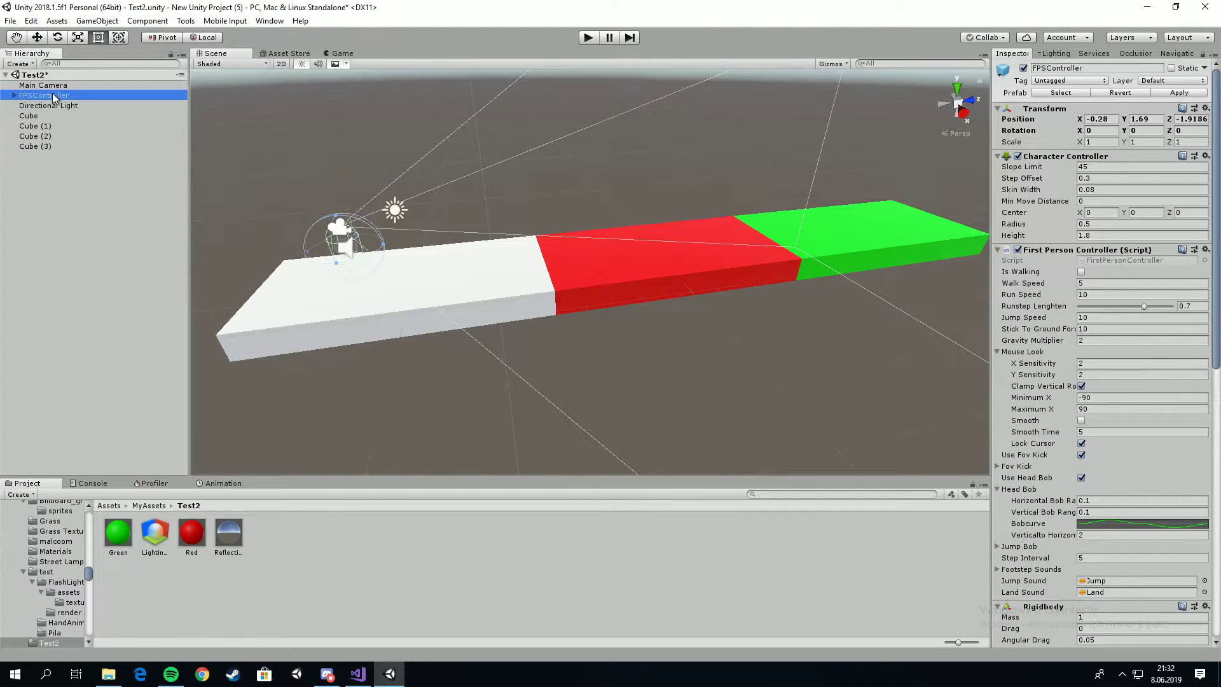
click(59, 116)
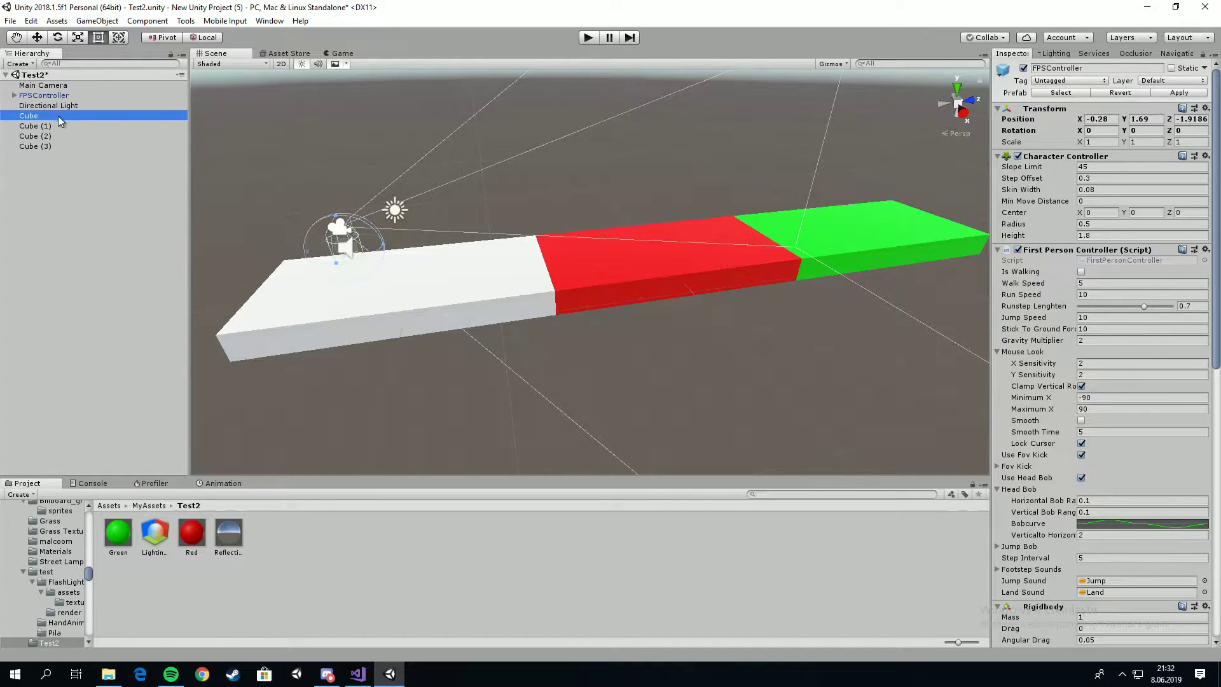
click(55, 143)
click(1085, 69)
text(Trigger)
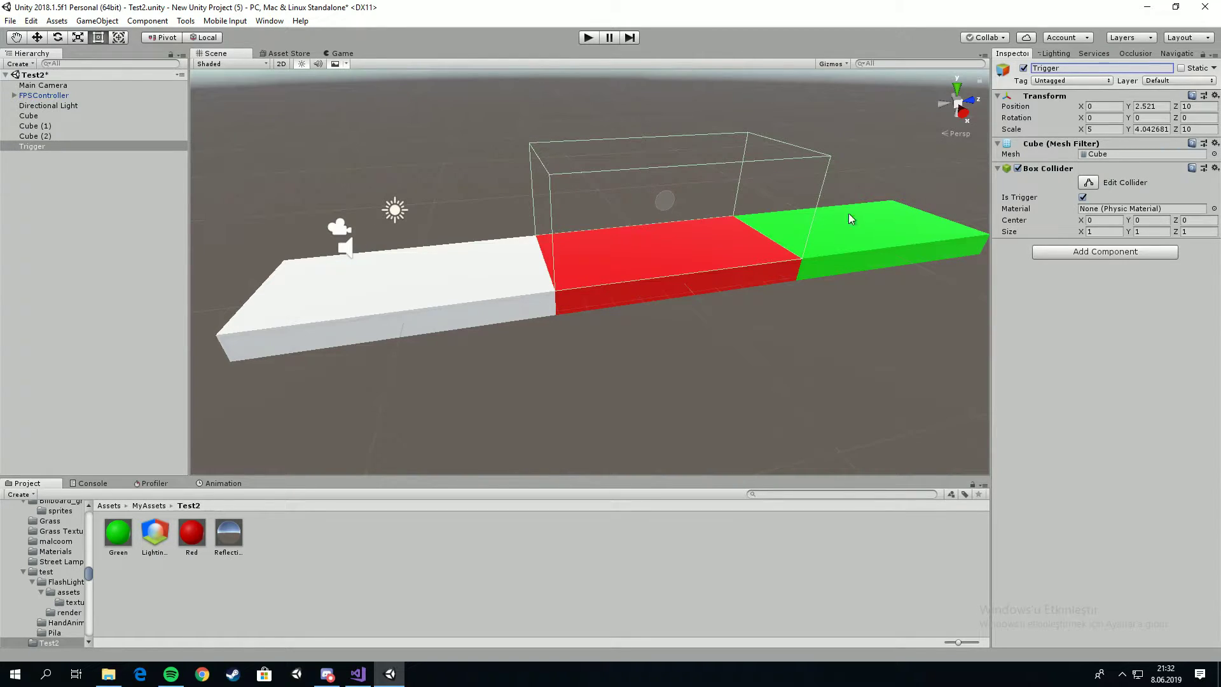
mouse_move(552, 346)
right_down()
mouse_move(521, 326)
mouse_move(551, 337)
right_up()
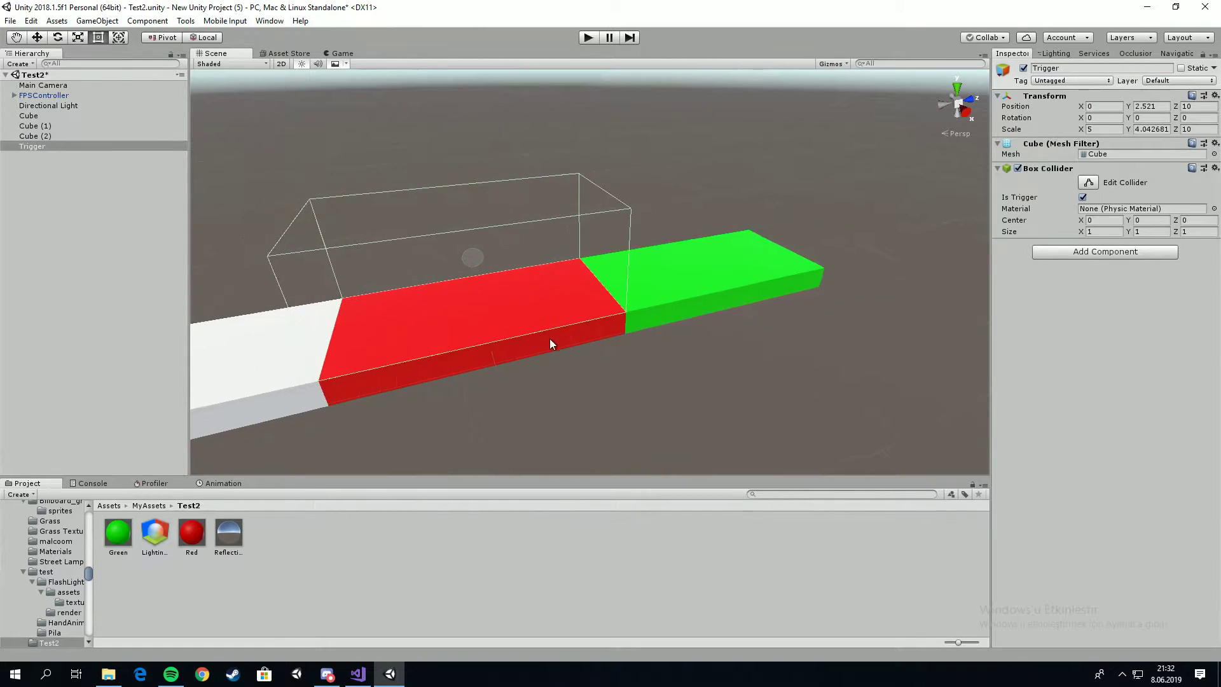
click(202, 675)
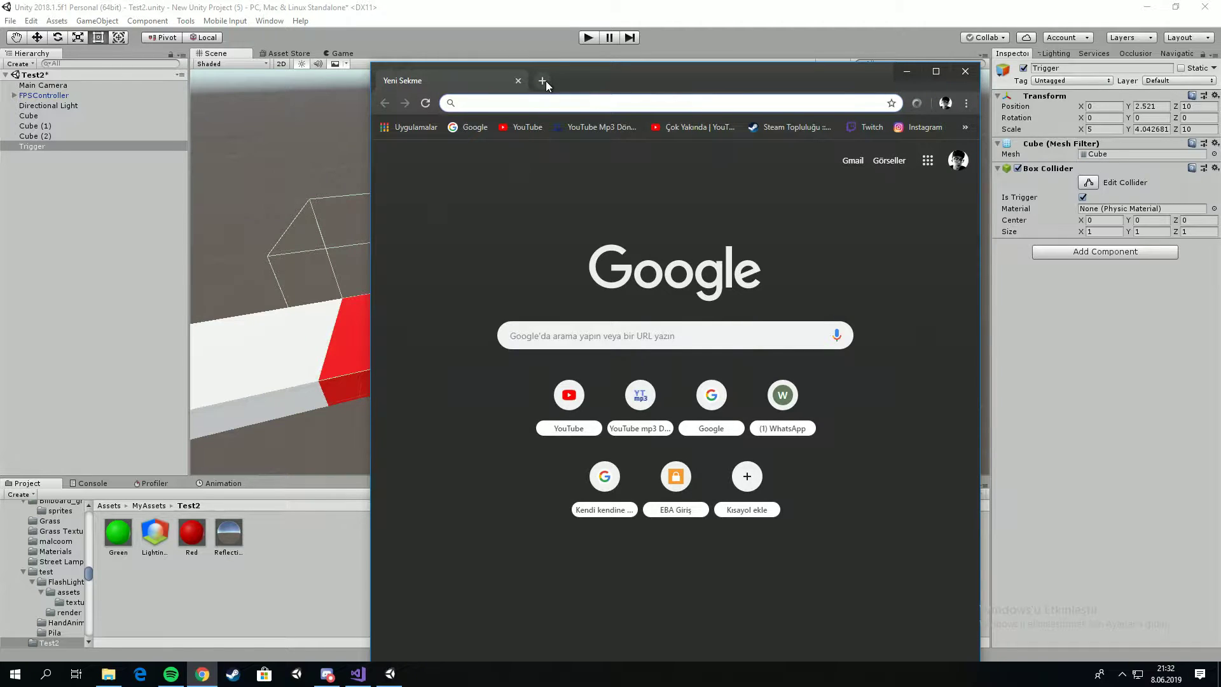
Step: Search for 'korkunç surat' in a new incognito window
click(546, 81)
click(675, 80)
click(966, 103)
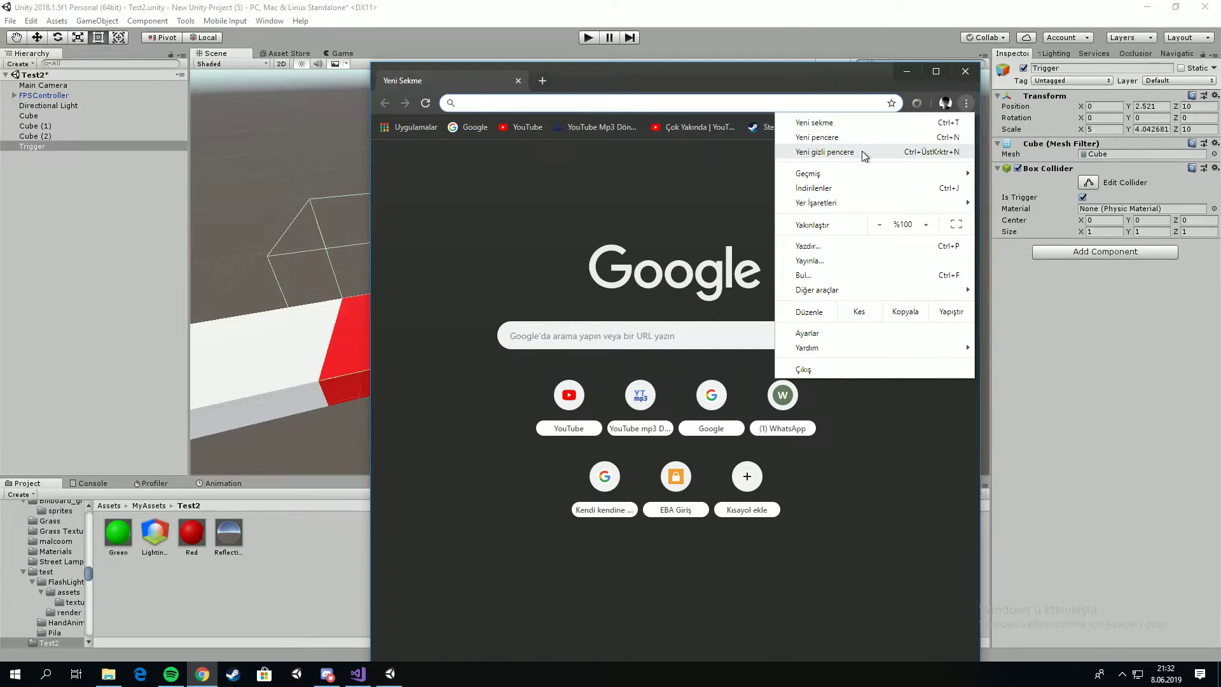
click(861, 151)
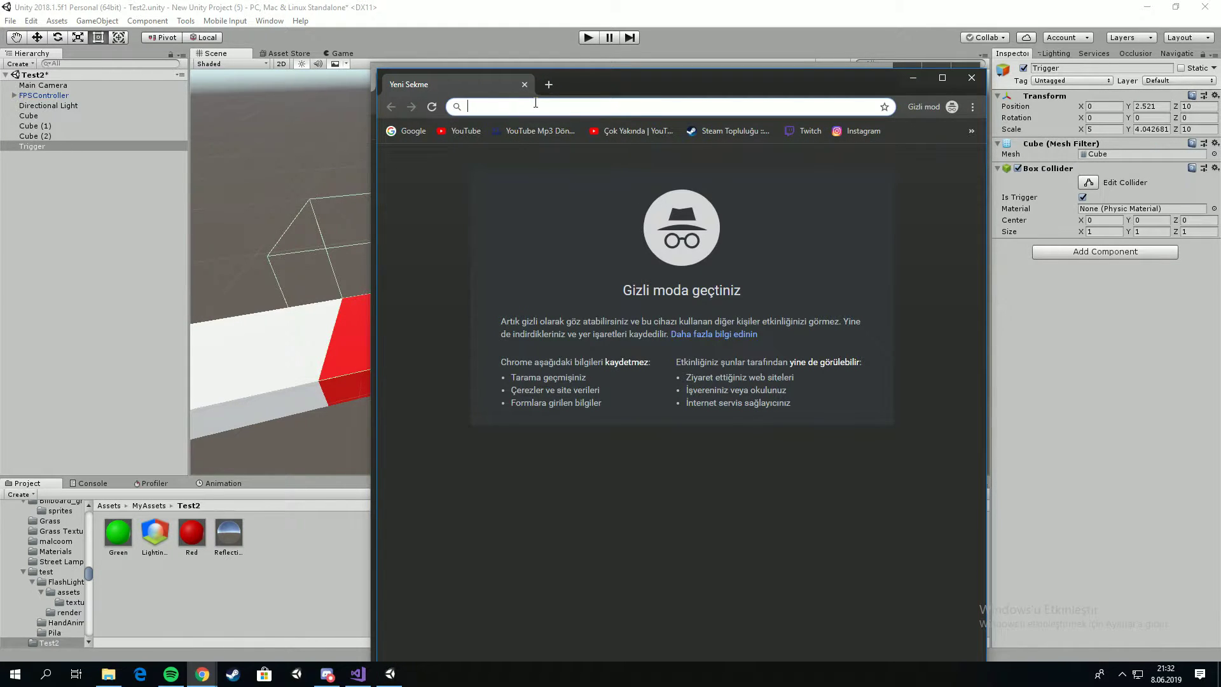
text(kor)
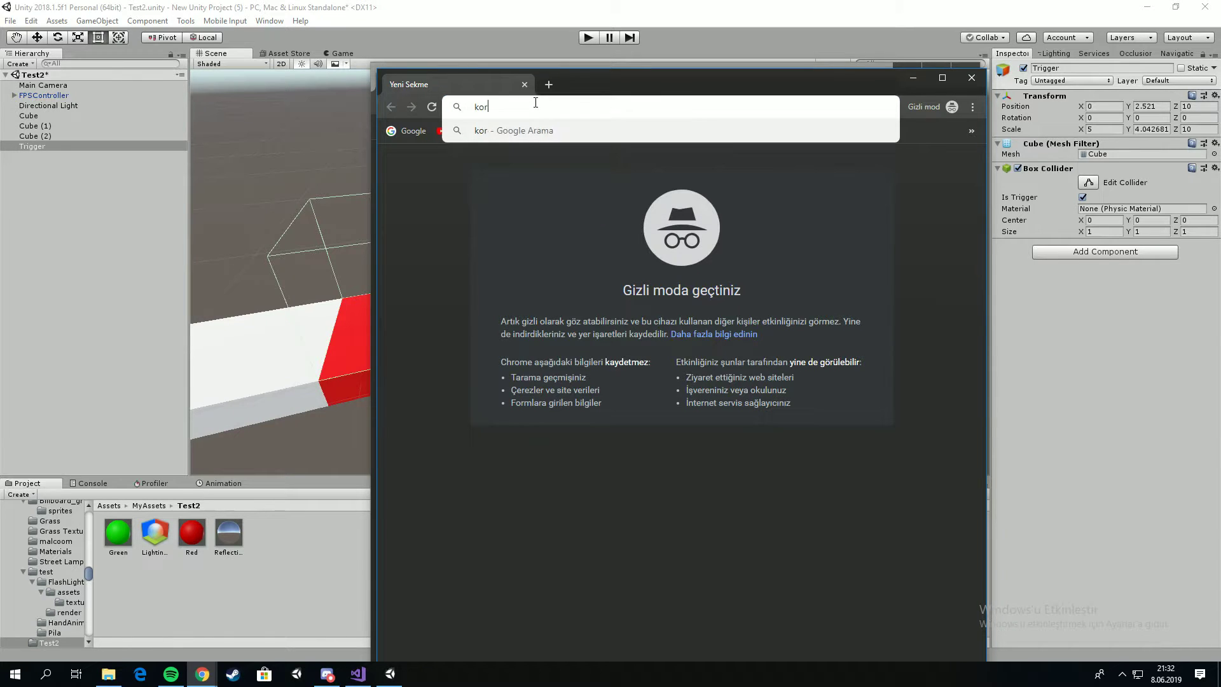
text(kunç surat)
key(Return)
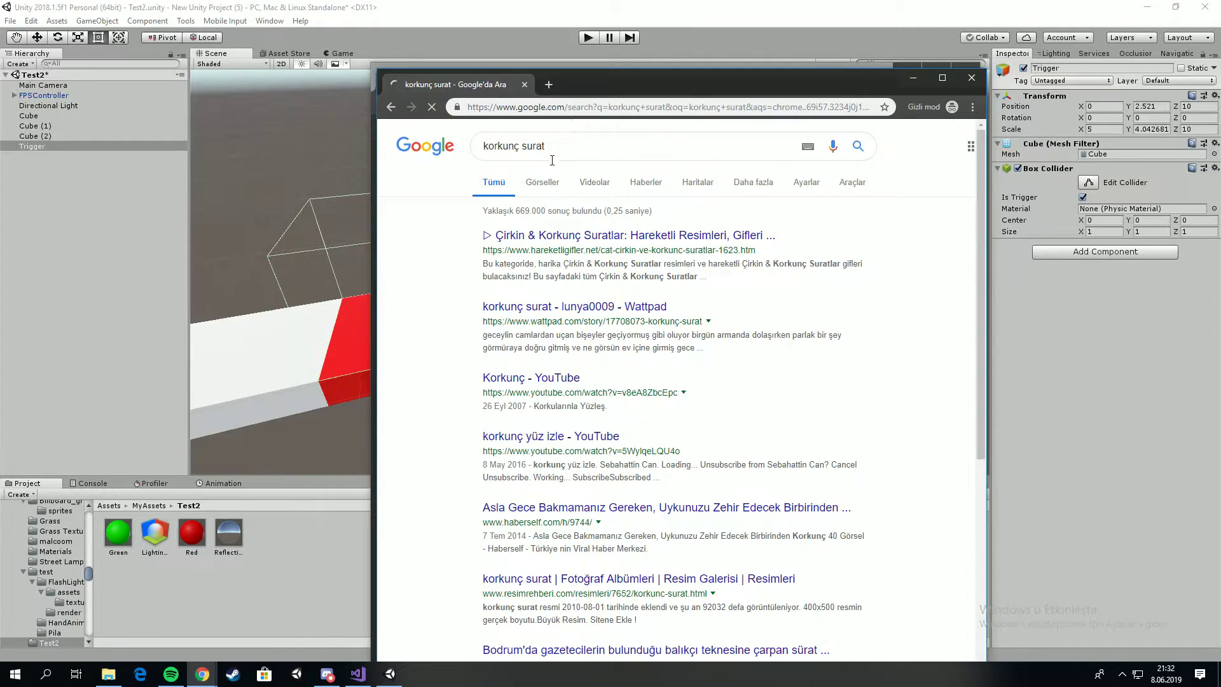
Step: Preview the zombie, red-face, hairy mask, green-face and alien mask image results
click(545, 184)
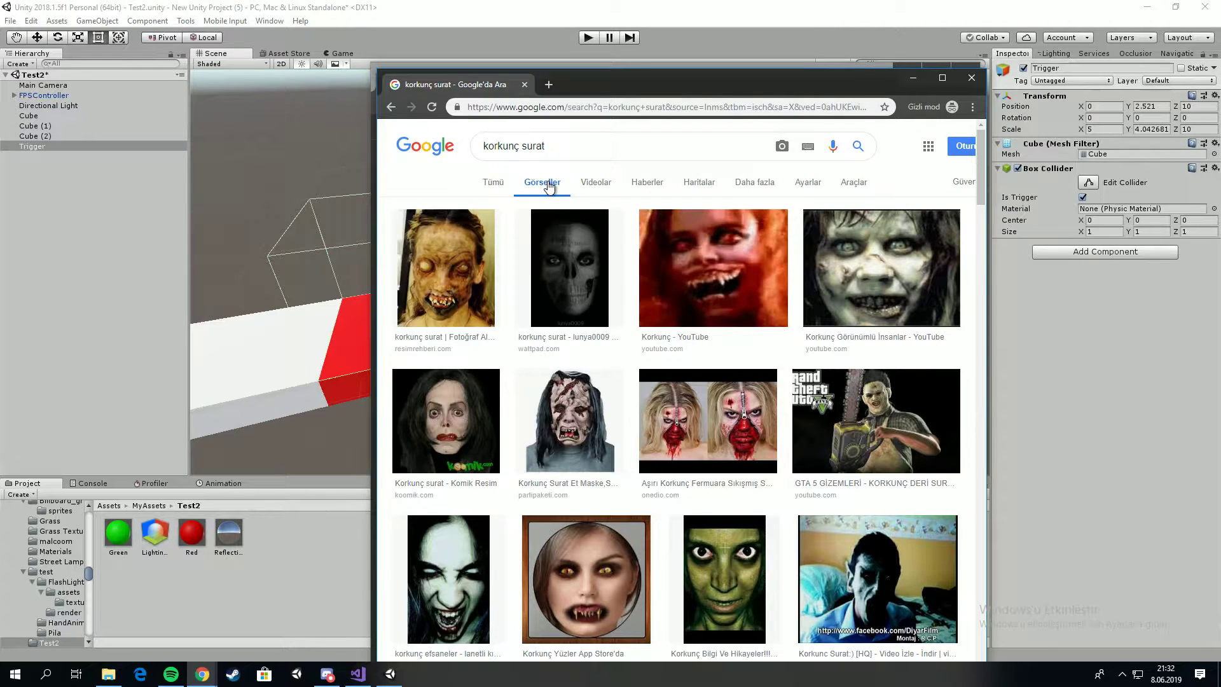
click(426, 267)
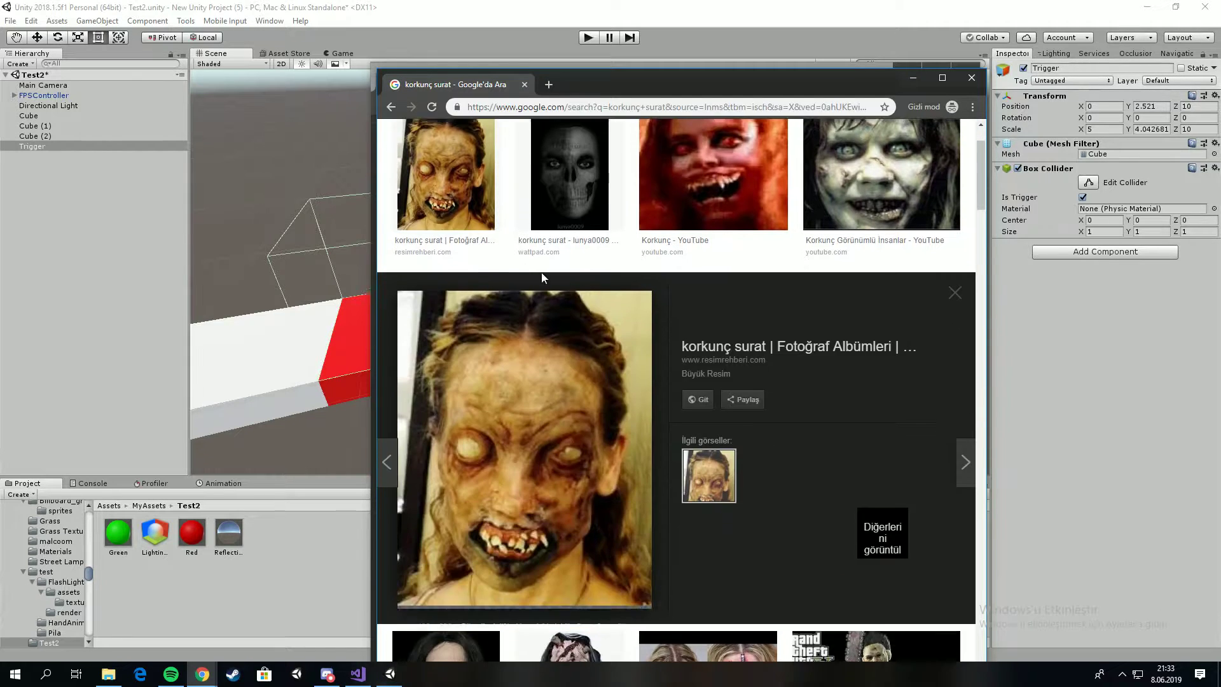
click(674, 185)
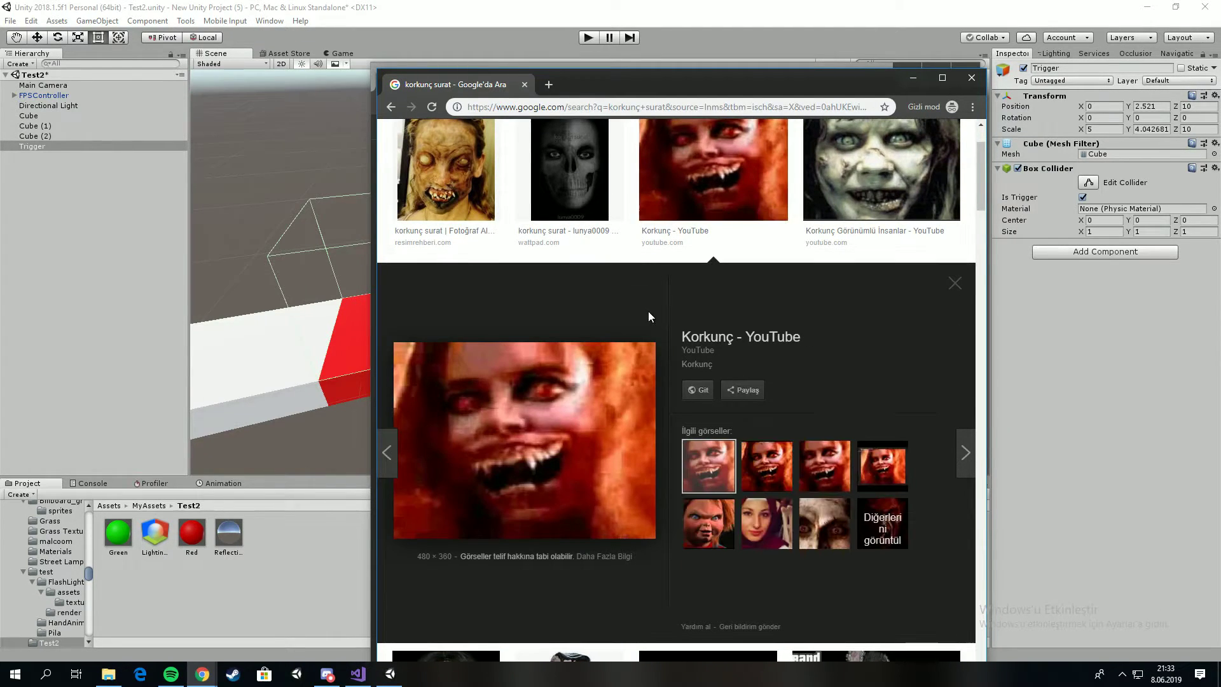
scroll(647, 311, down, 3)
click(572, 496)
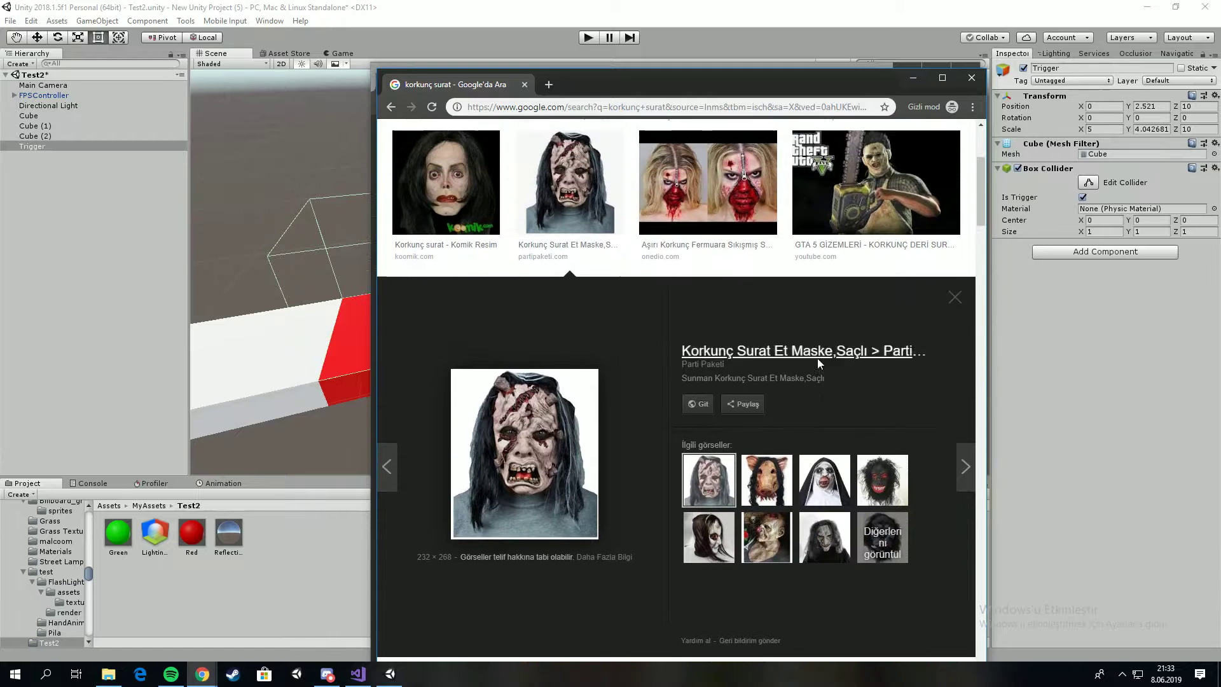
scroll(782, 369, down, 5)
click(767, 381)
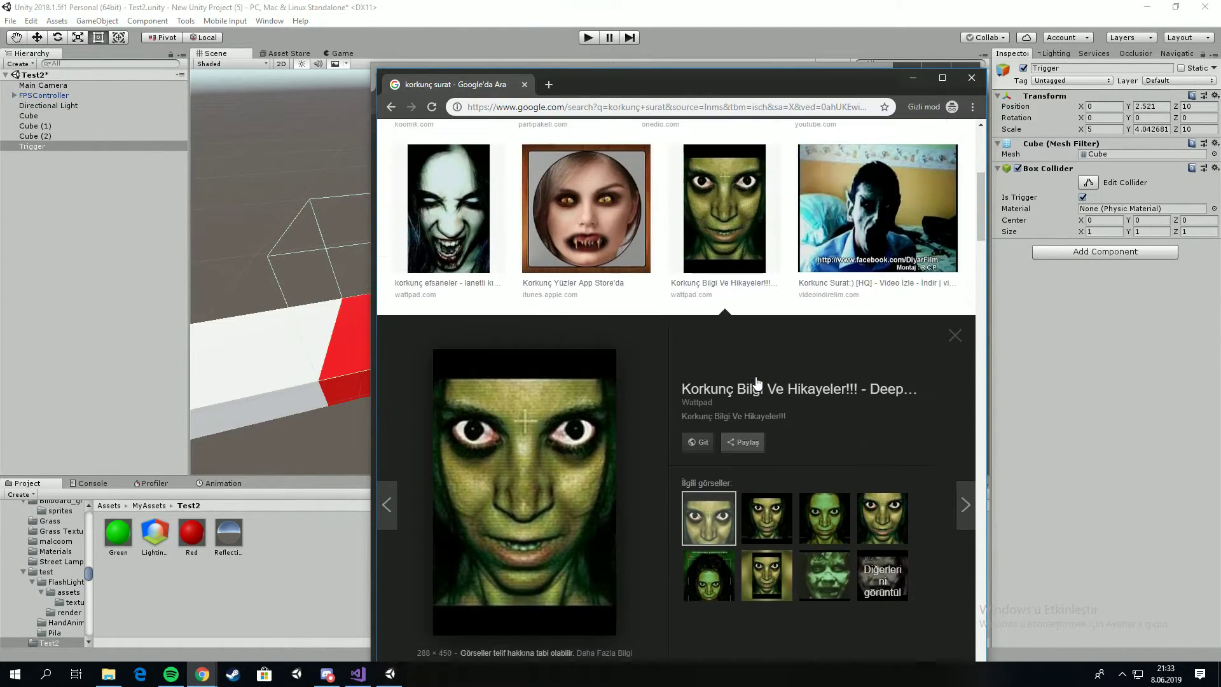
scroll(757, 384, down, 5)
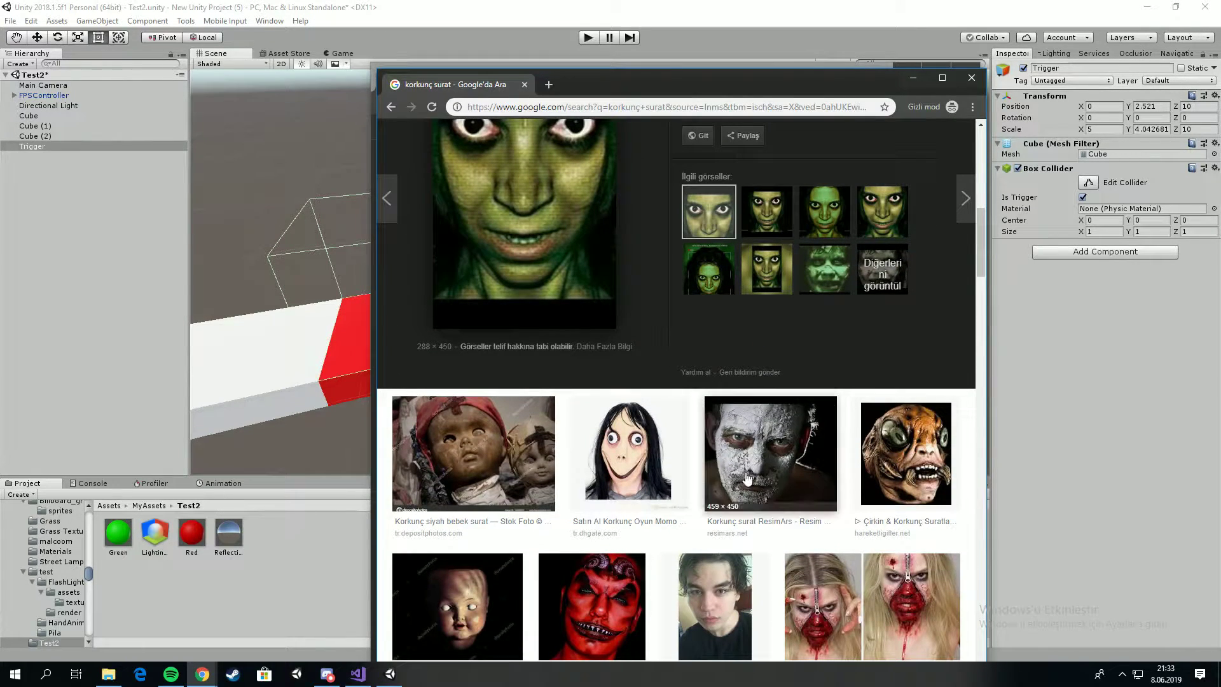
scroll(649, 474, down, 4)
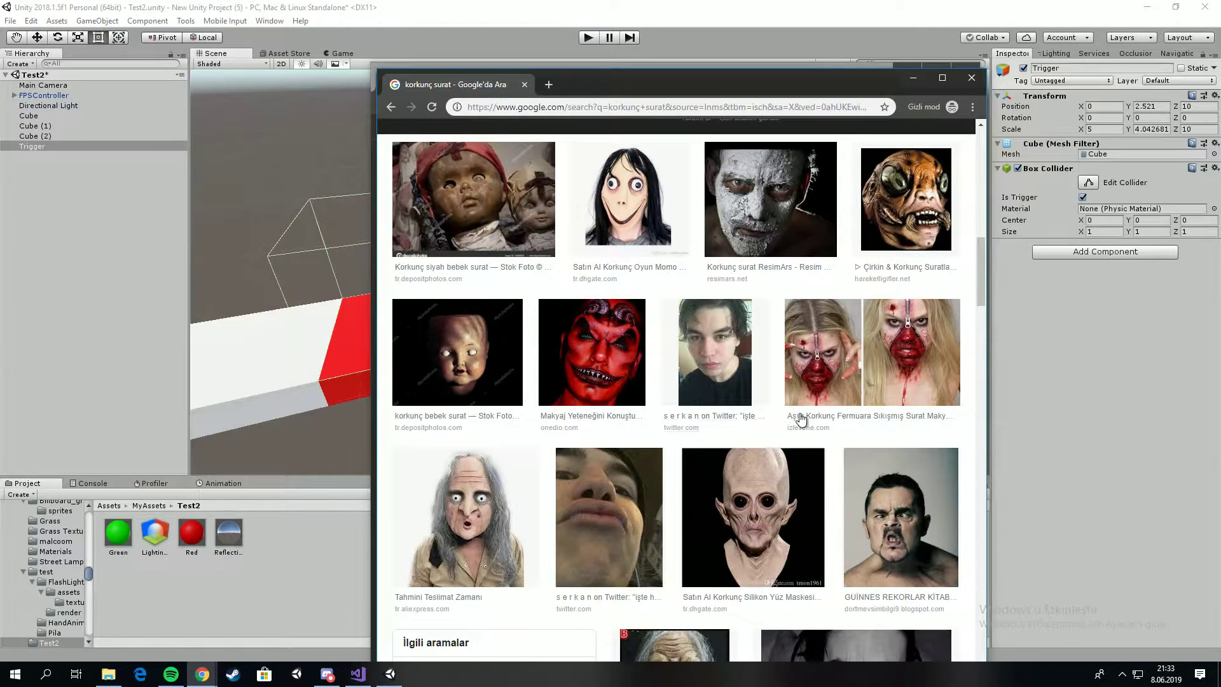
click(771, 497)
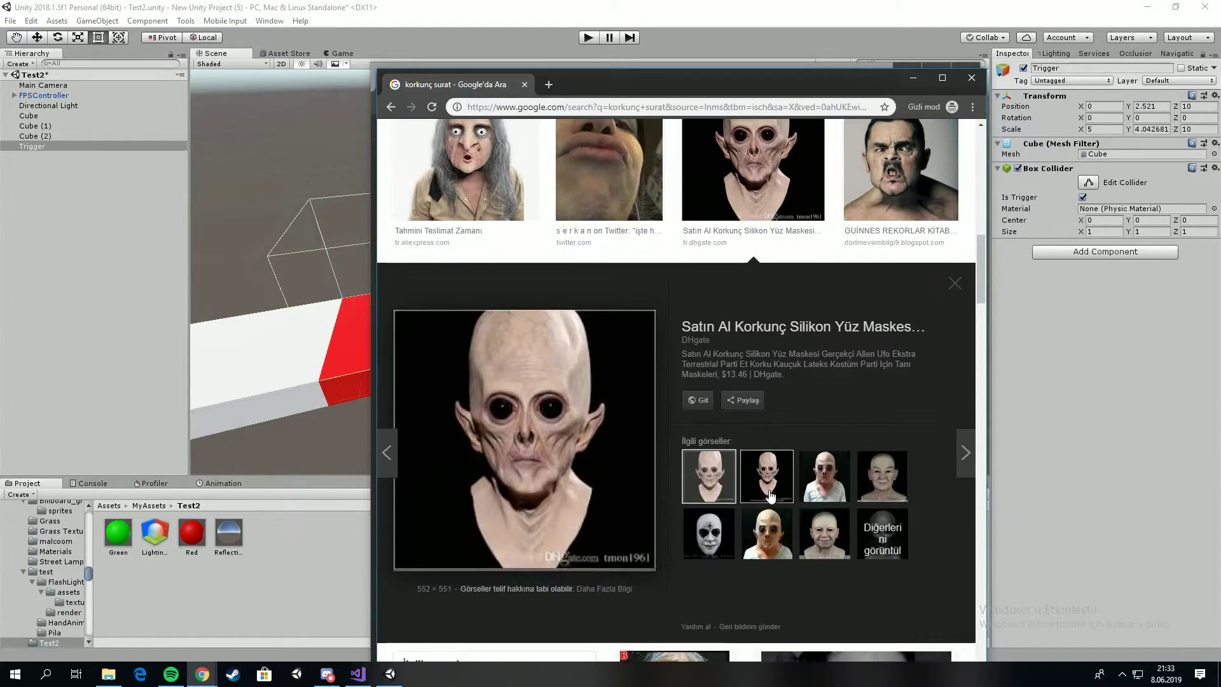
Step: Open the alien mask image on its own, close it, and begin adding 'pn' to the query
right_click(624, 481)
click(684, 449)
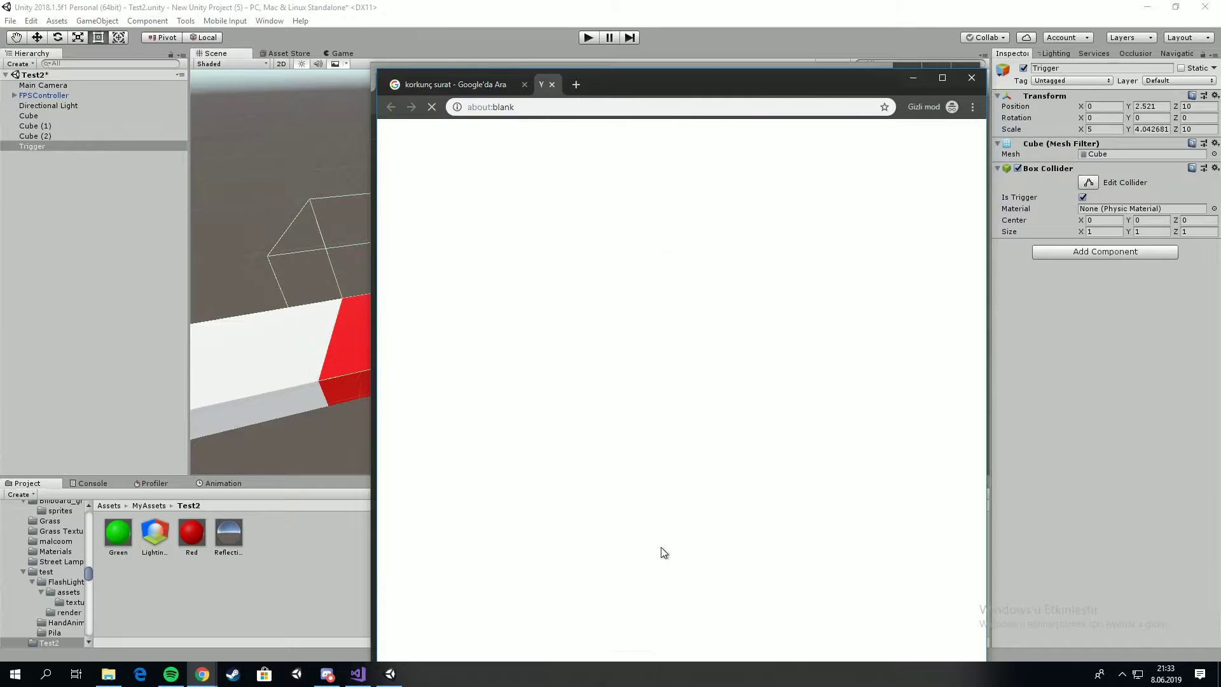
click(675, 88)
scroll(554, 255, up, 10)
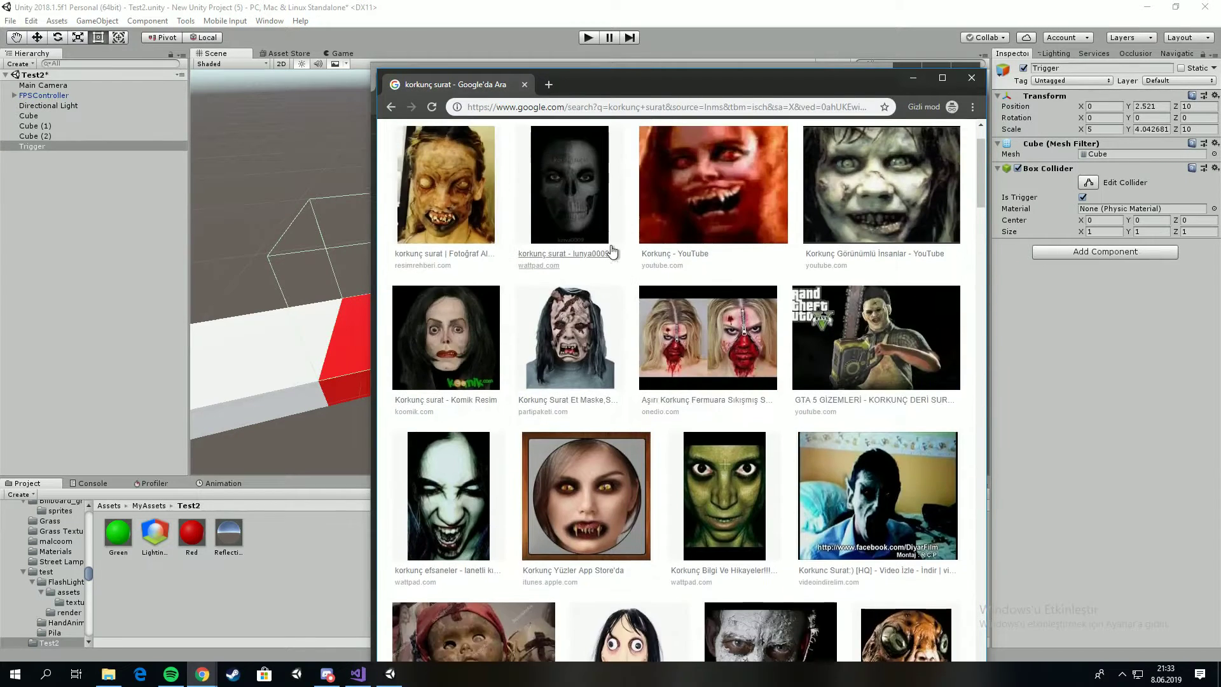
text(png)
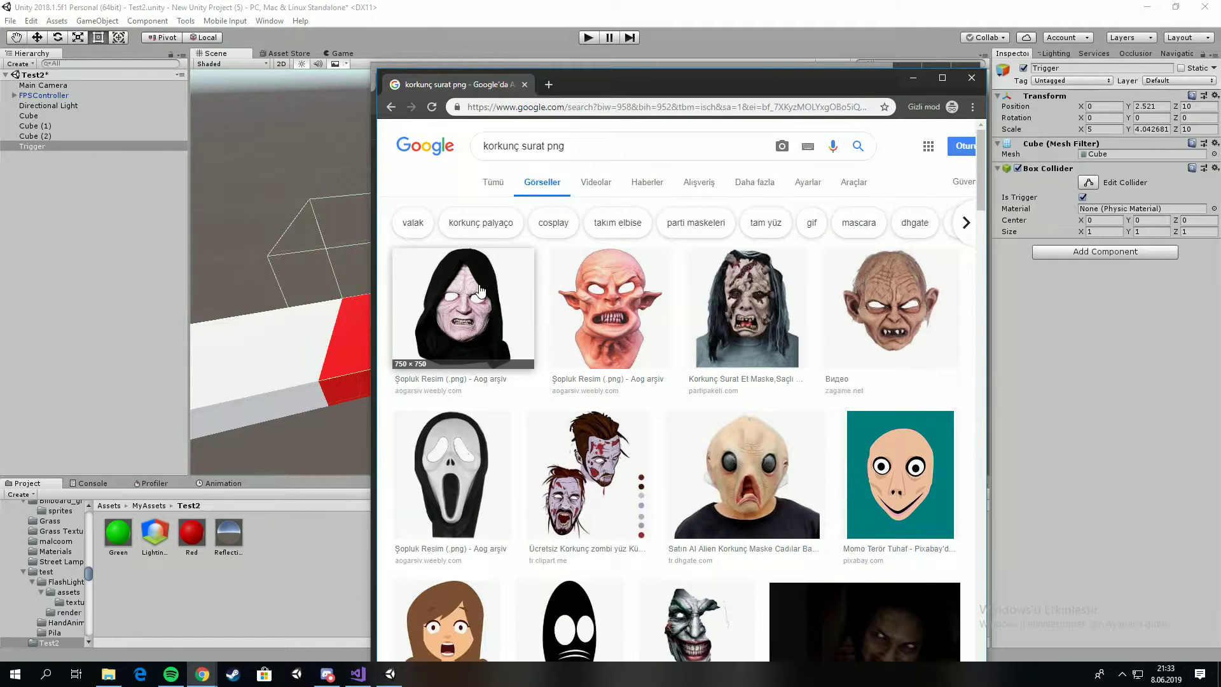
Step: Search 'korkunç surat png' and open the large preview of the bald sharp-toothed mask
click(508, 288)
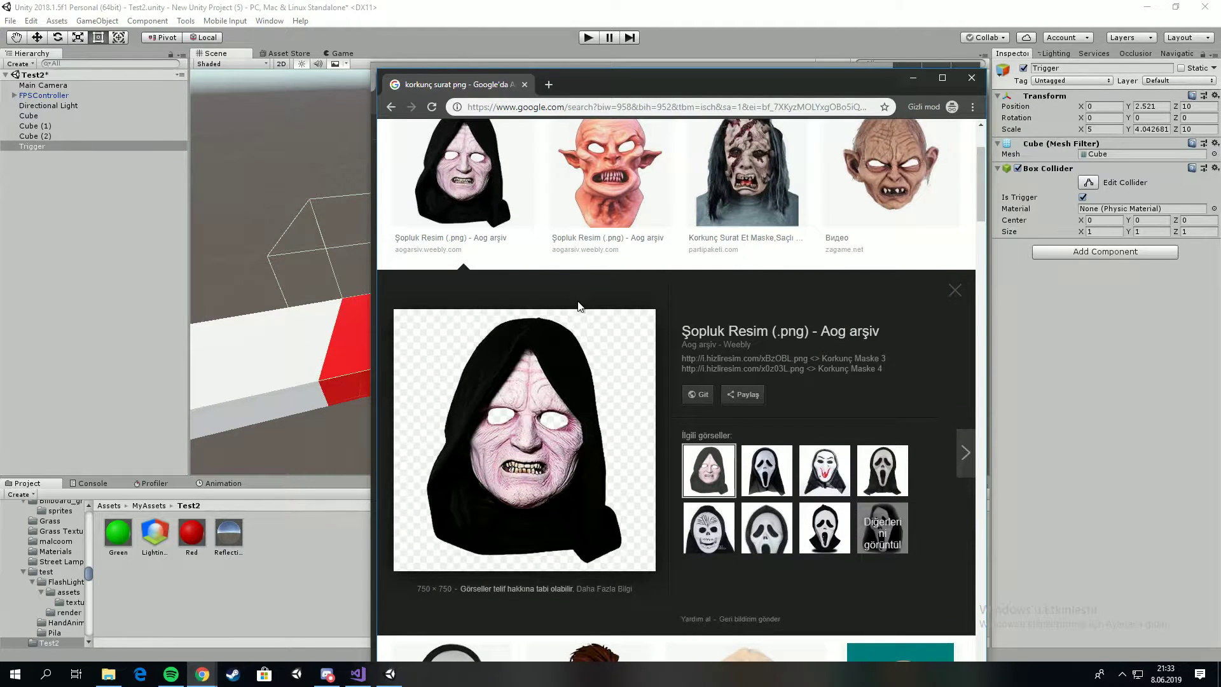
scroll(614, 294, up, 1)
click(749, 254)
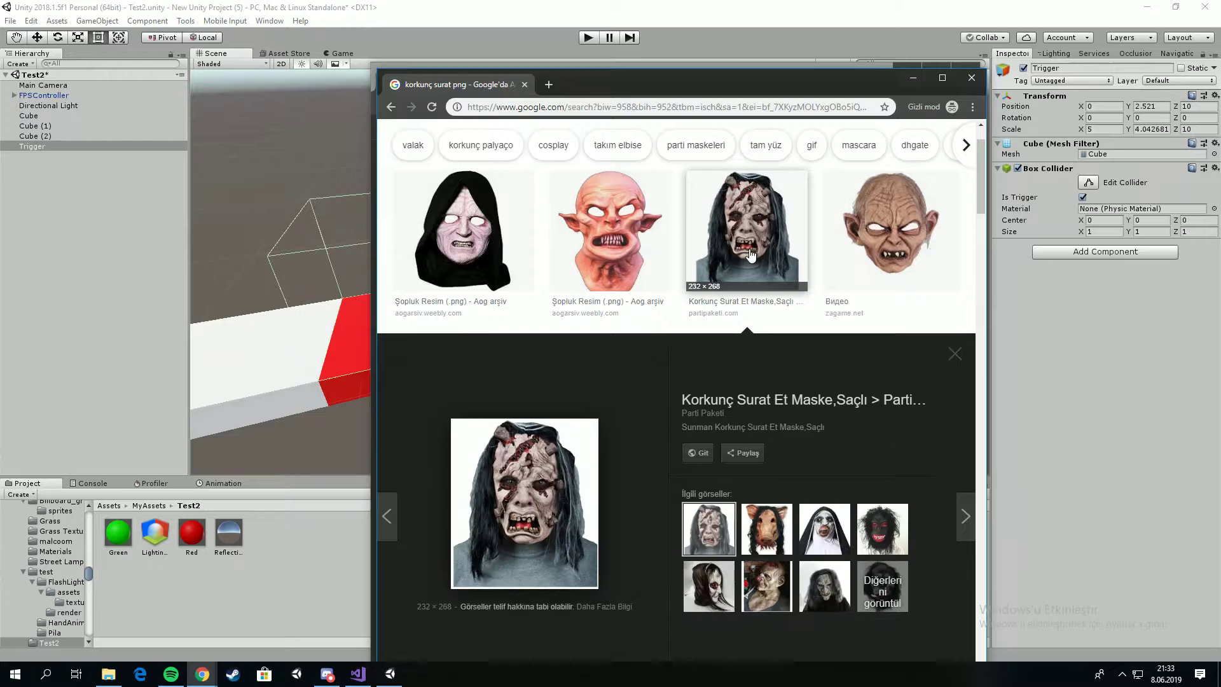
scroll(588, 445, down, 1)
scroll(763, 394, down, 6)
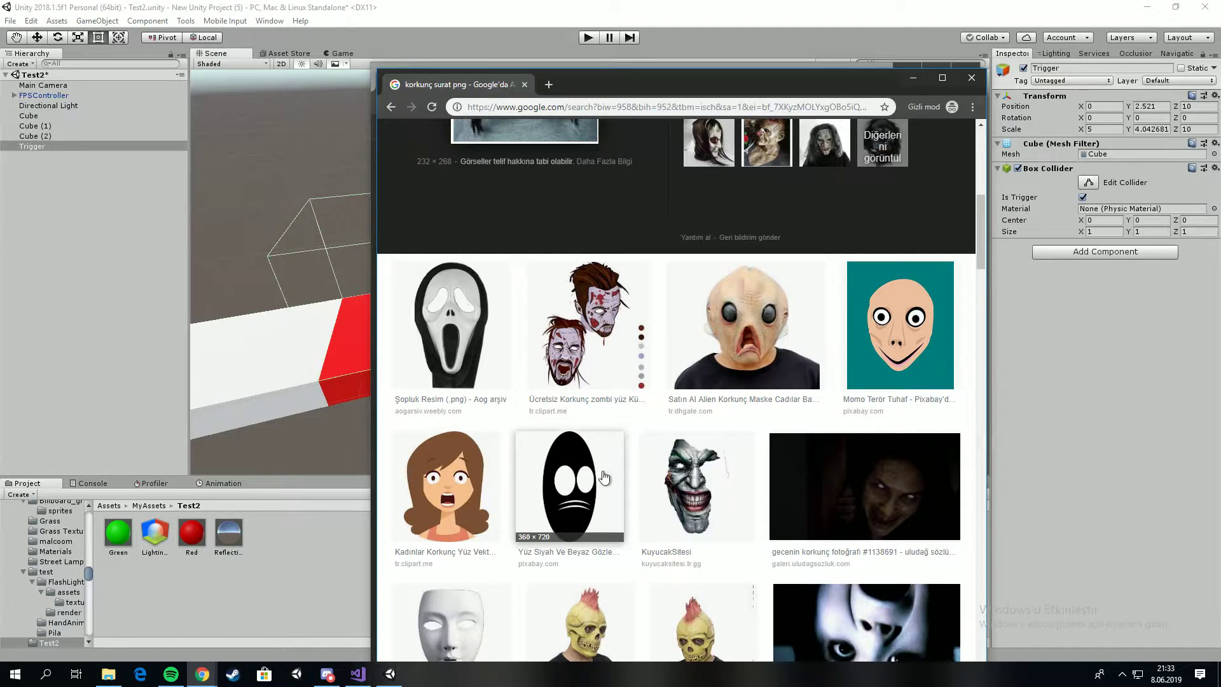
scroll(477, 445, up, 6)
click(916, 134)
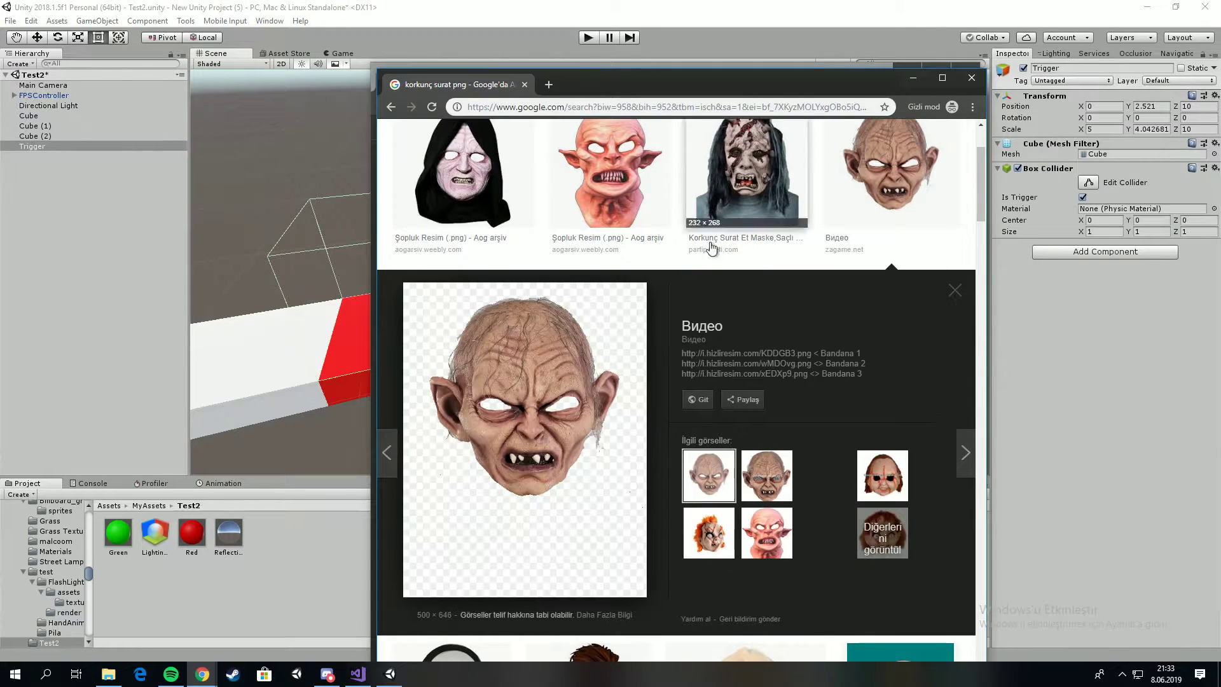
right_click(560, 423)
Step: Save the mask image to the Masaüstü desktop folder as KDDOjm
click(628, 533)
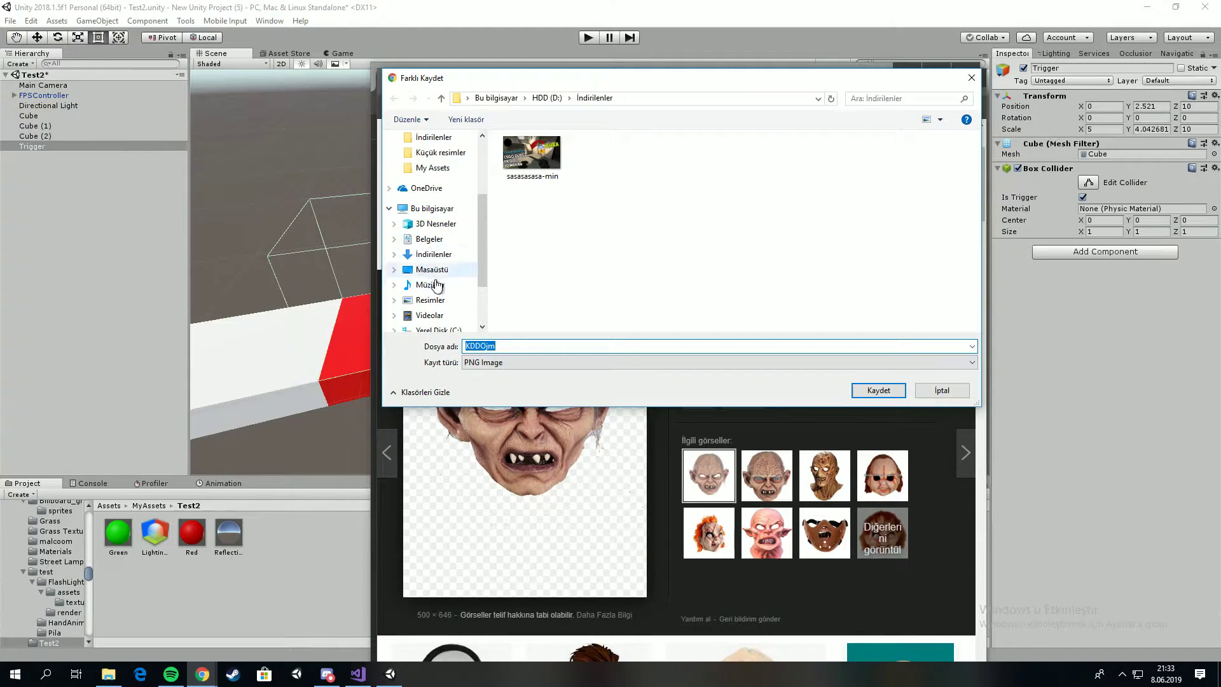
click(432, 269)
click(873, 389)
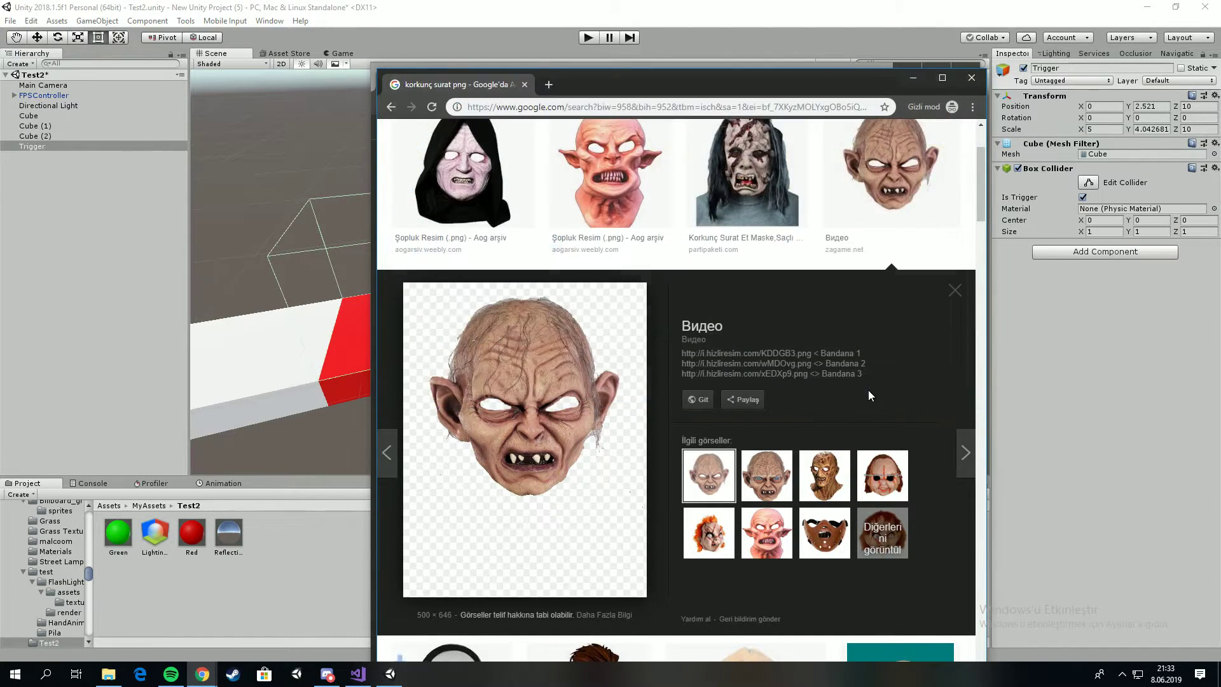
Step: Open KDDOjm from the desktop to check the picture, then drag it toward Unity
click(1219, 674)
drag(169, 340, 429, 357)
double_click(428, 351)
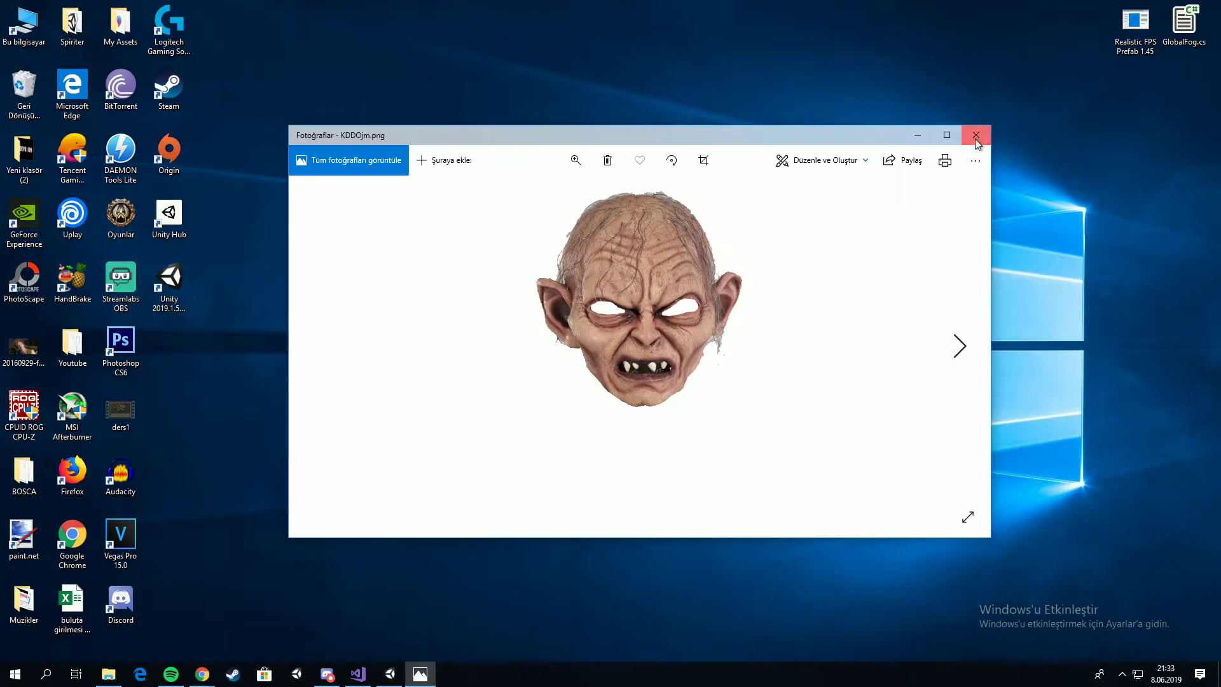
click(1003, 131)
drag(410, 340, 395, 680)
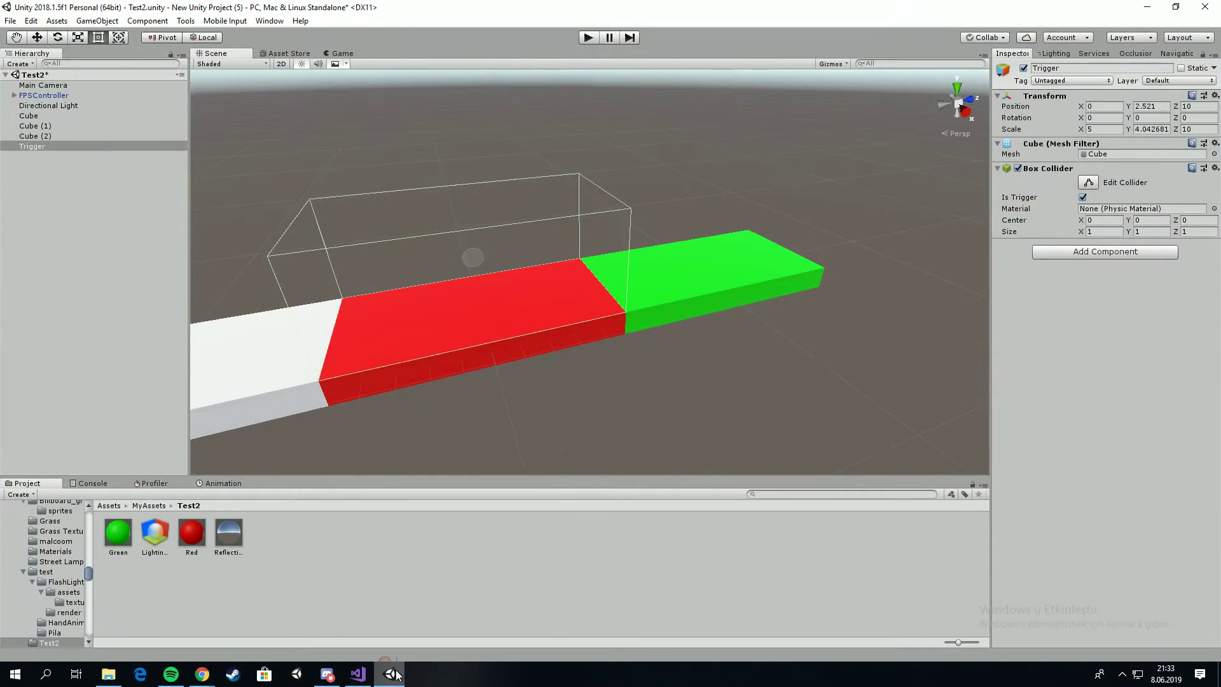
Step: Import KDDOjm into the Test2 assets and create a 3D Quad under Trigger
drag(396, 680, 390, 565)
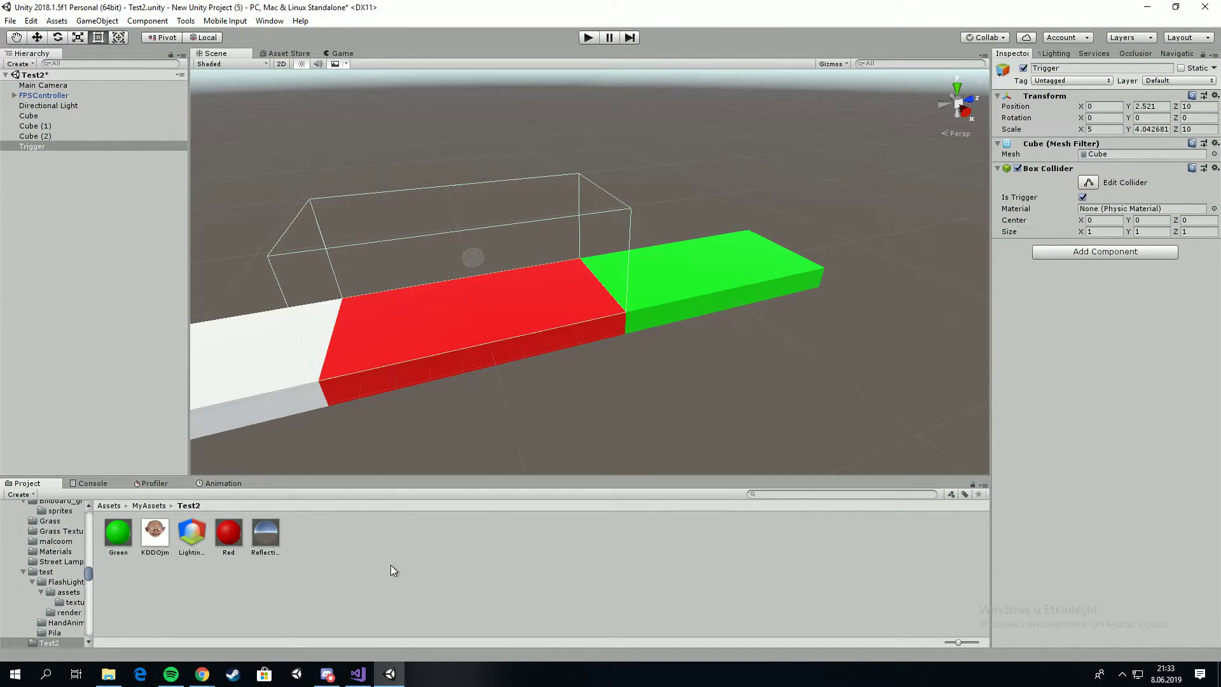
right_click(75, 267)
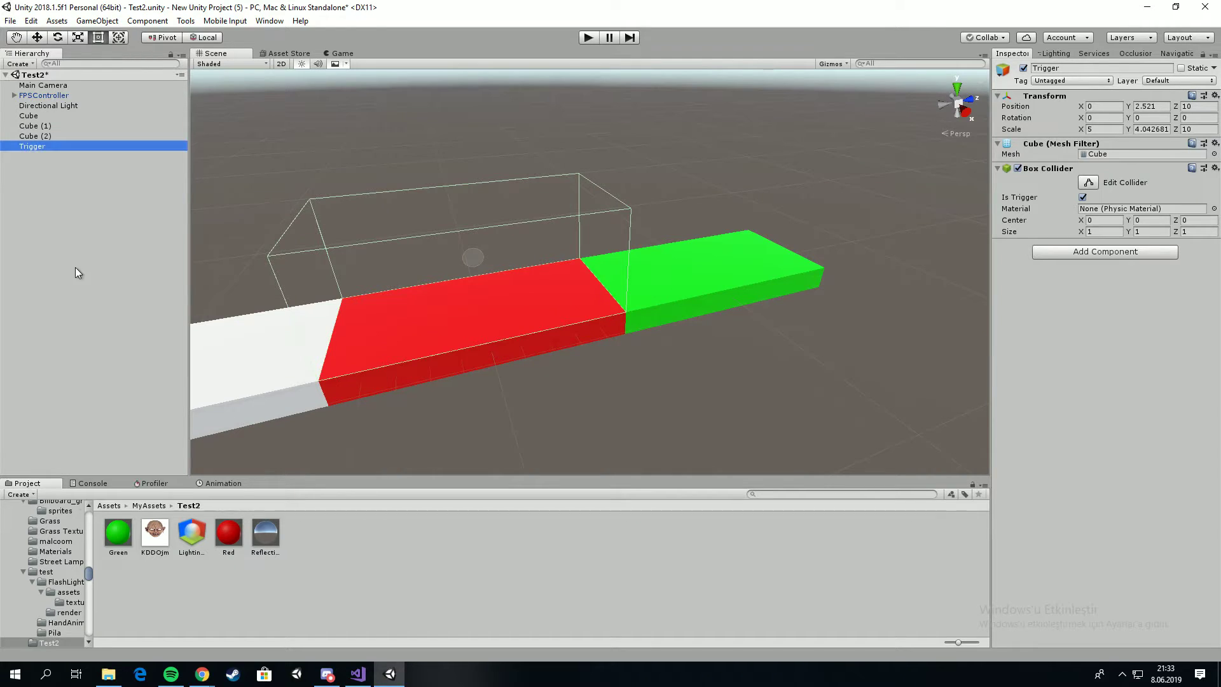
mouse_move(139, 399)
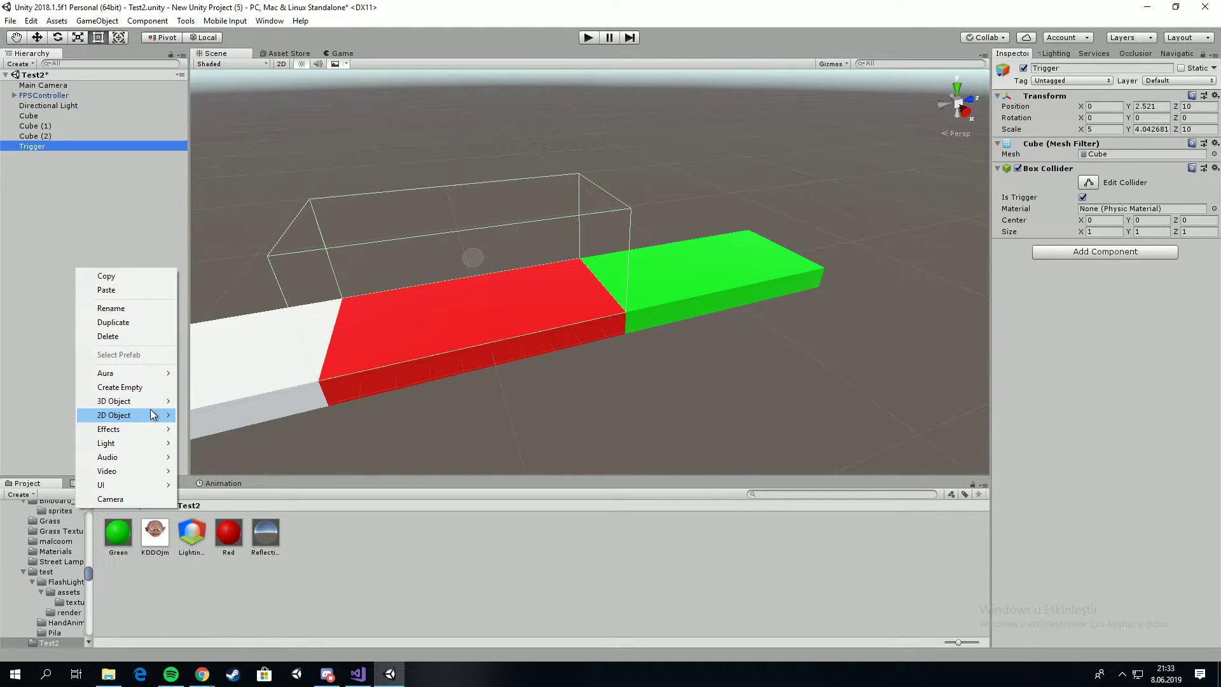
mouse_move(150, 402)
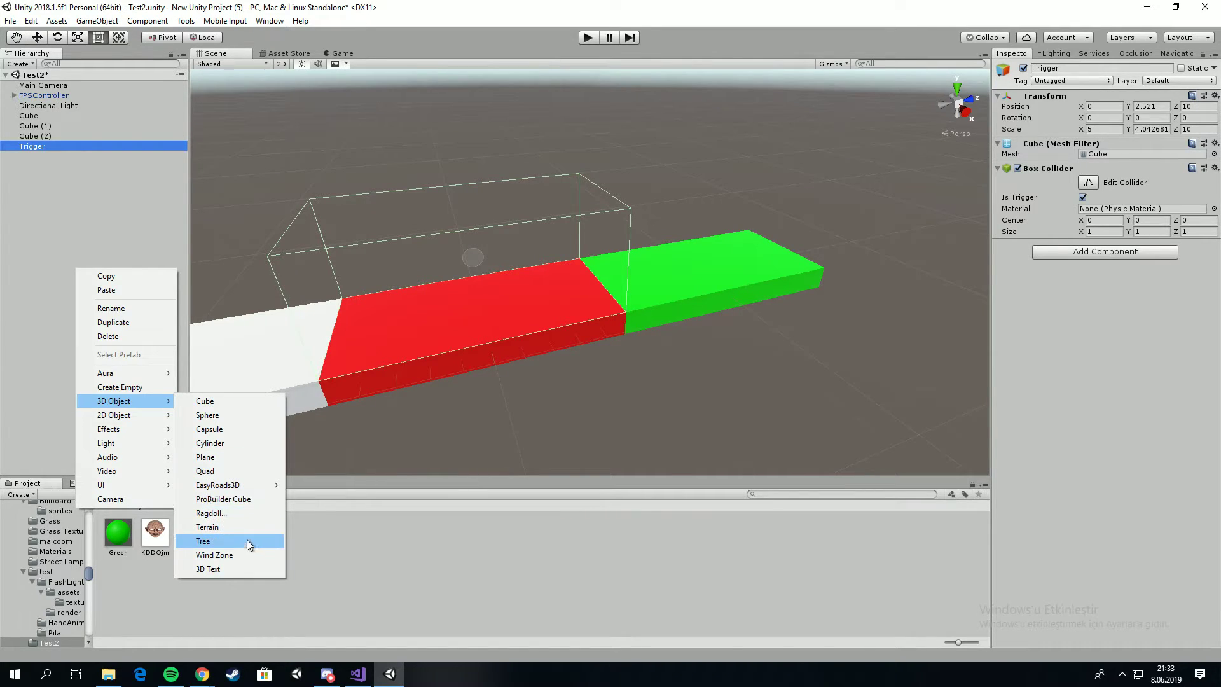
click(239, 470)
Step: Move the Quad forward along Z onto the green platform, standing upright
mouse_move(327, 398)
alt+mouse_down()
mouse_move(444, 390)
mouse_move(51, 191)
alt+mouse_up()
key(w)
mouse_move(616, 272)
mouse_down()
mouse_move(723, 194)
mouse_move(535, 229)
mouse_up()
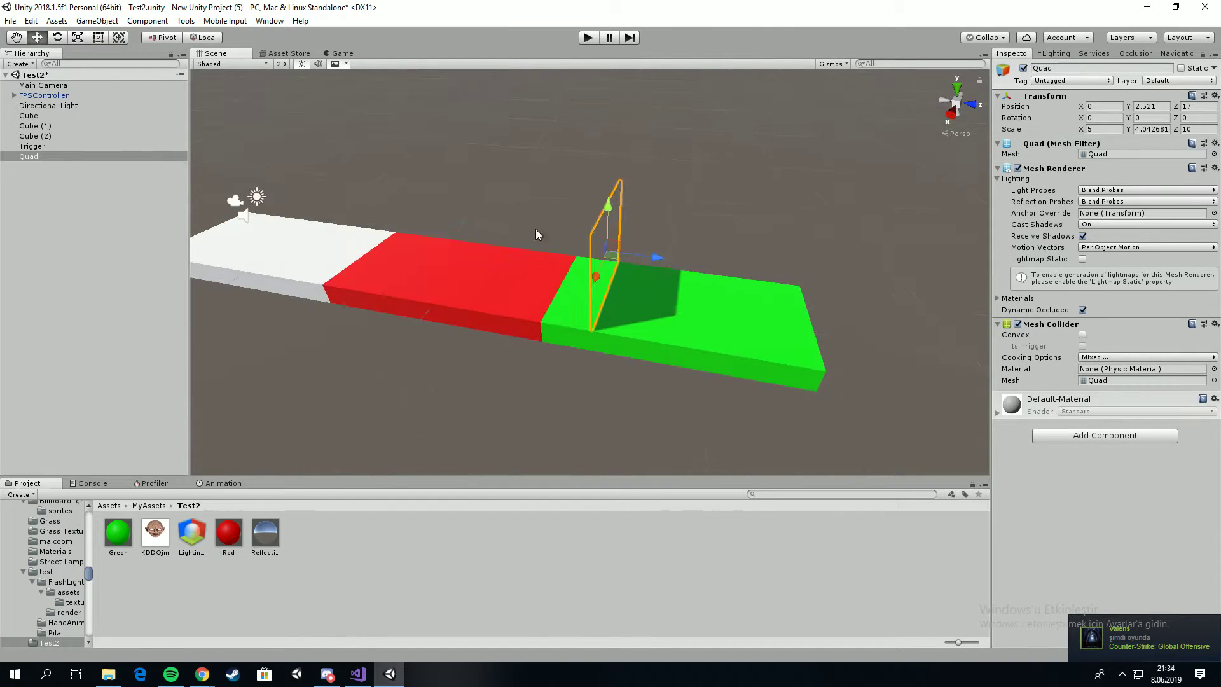
alt+drag(651, 256, 483, 267)
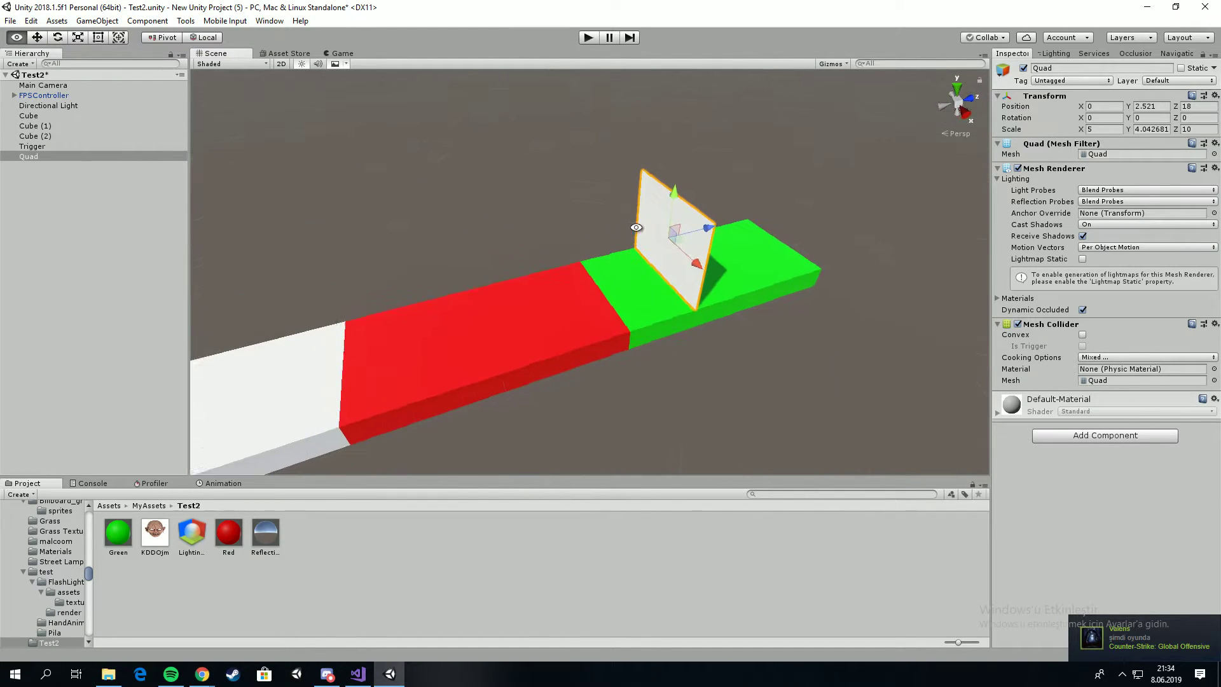
click(36, 147)
click(41, 156)
mouse_move(212, 188)
alt+mouse_down()
mouse_move(633, 220)
mouse_move(709, 178)
mouse_move(681, 216)
alt+mouse_up()
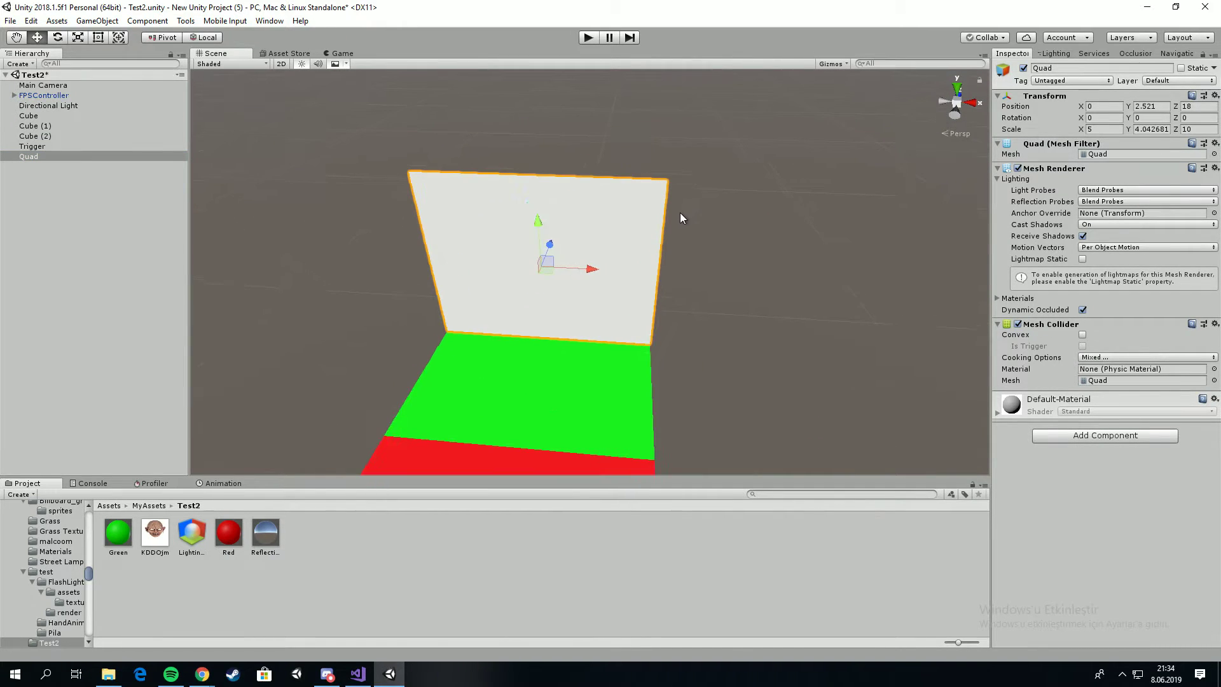
alt+drag(569, 241, 684, 226)
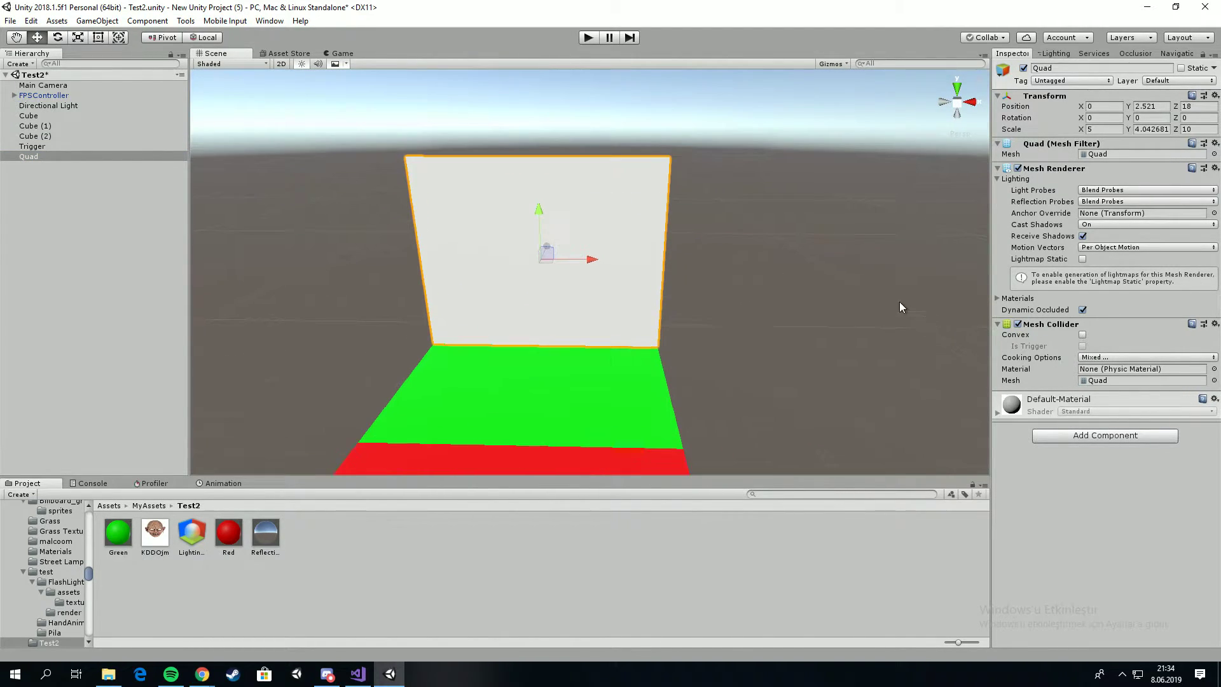
alt+drag(544, 236, 548, 235)
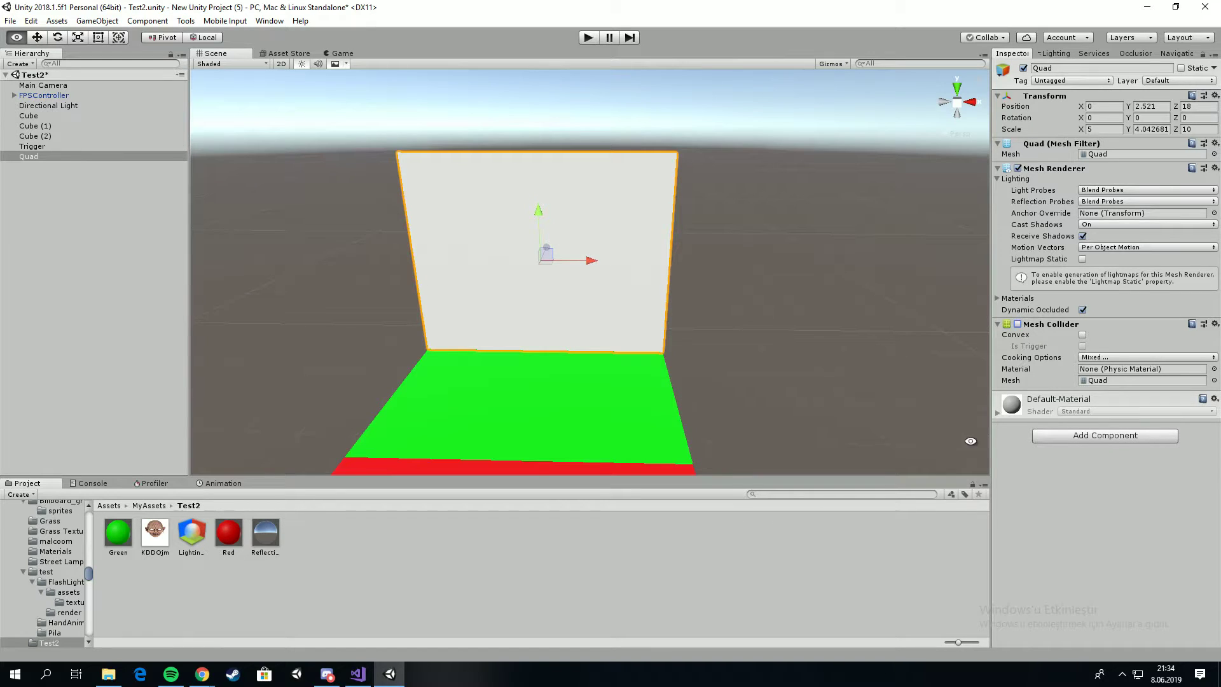
Step: Drag the KDDOjm image onto the Quad
drag(157, 538, 1036, 414)
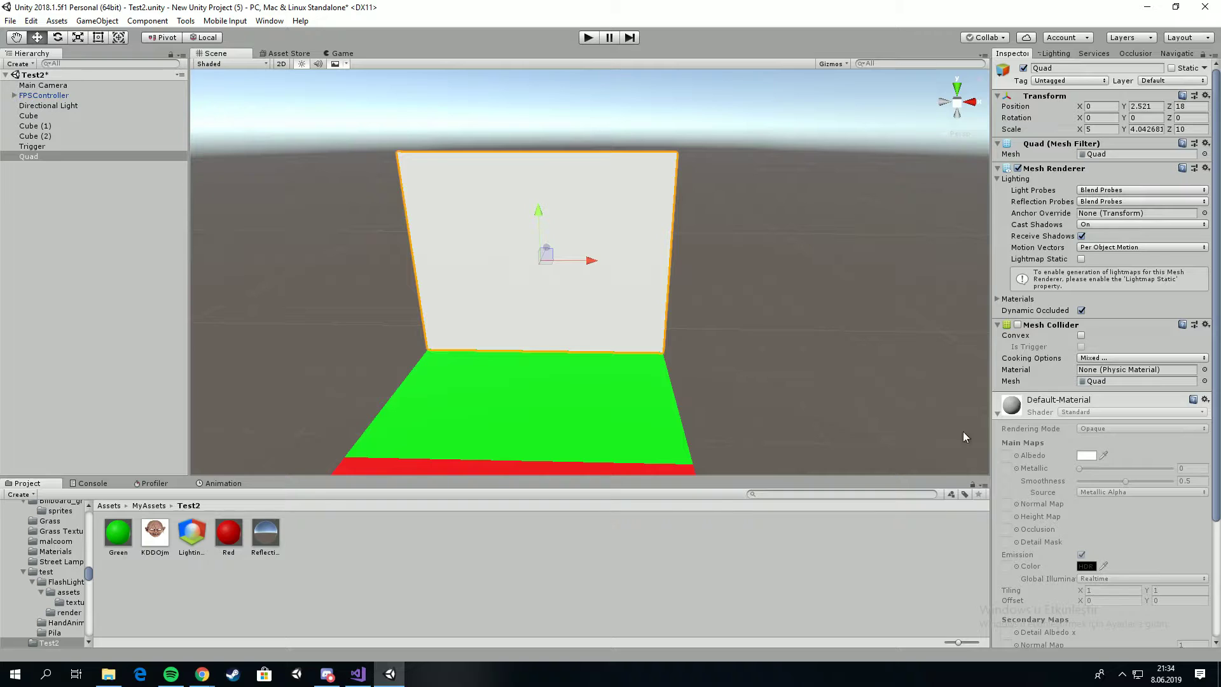
right_click(341, 585)
Step: Create a Surat material with KDDOjm as its albedo and apply it to the upright Quad
mouse_move(437, 316)
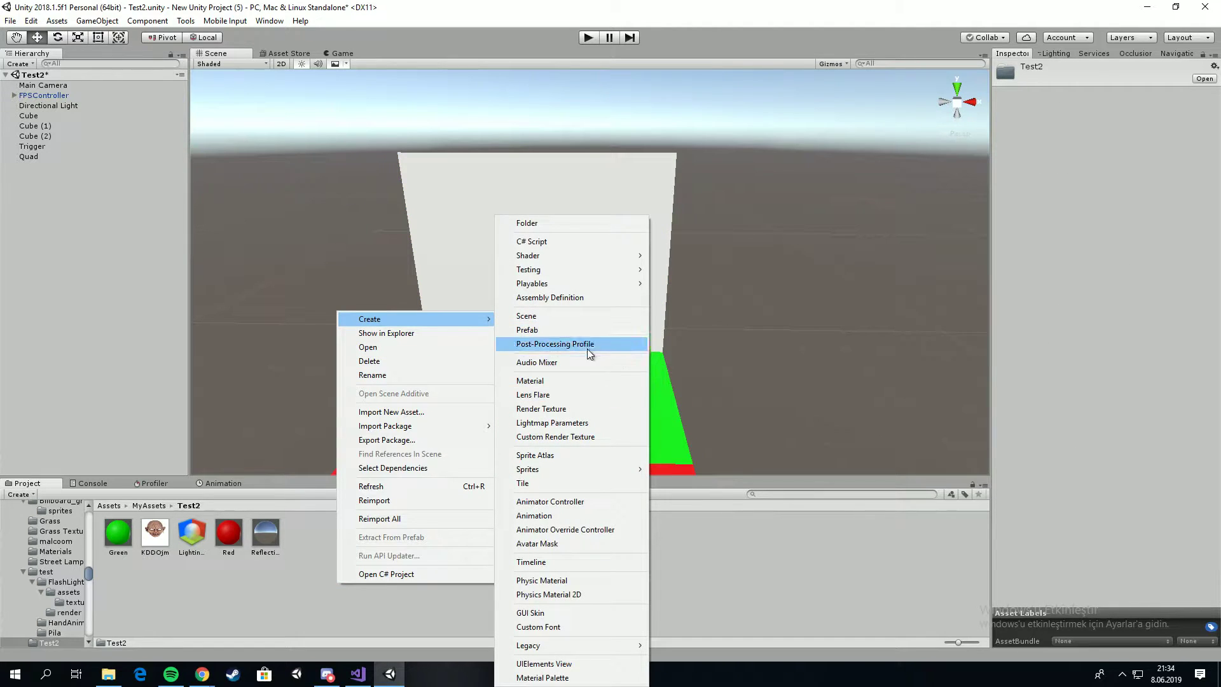
click(583, 379)
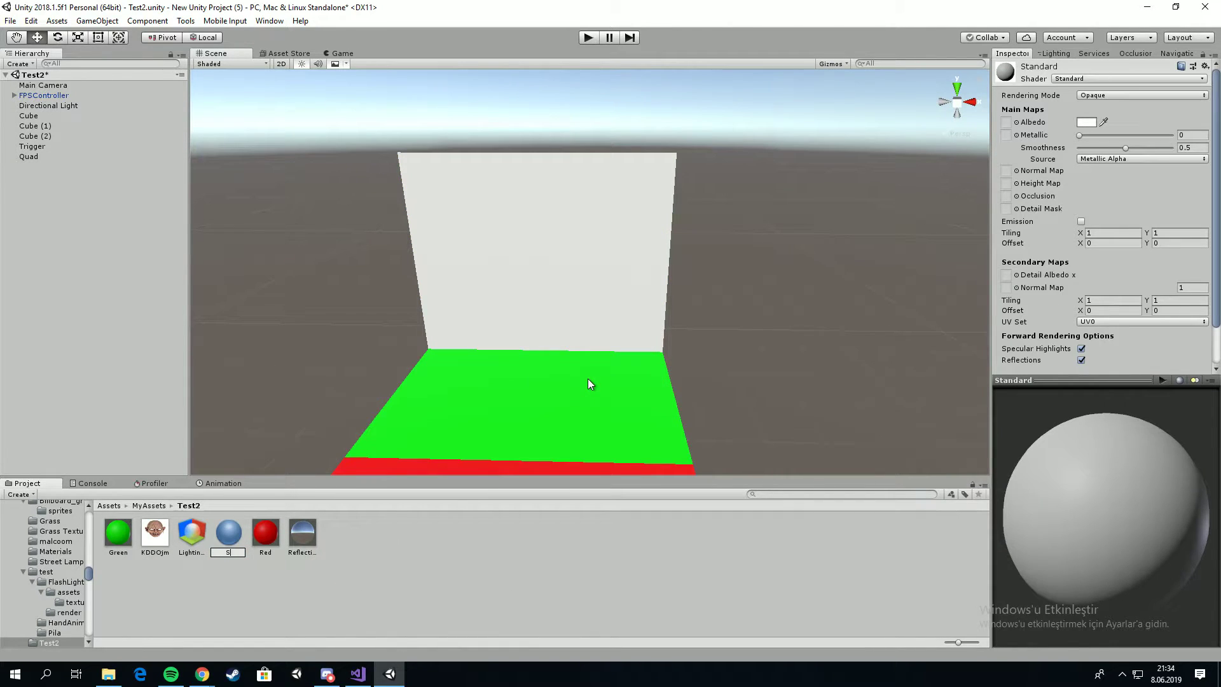
key(Return)
drag(164, 551, 1007, 122)
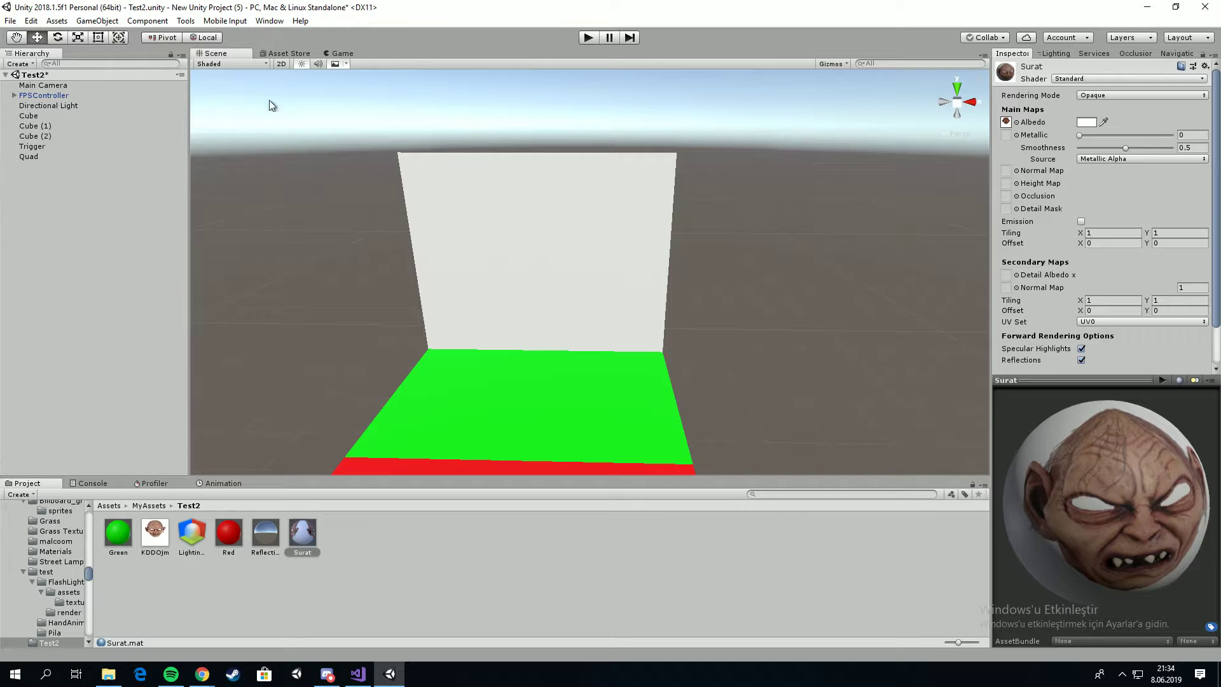
drag(451, 299, 492, 238)
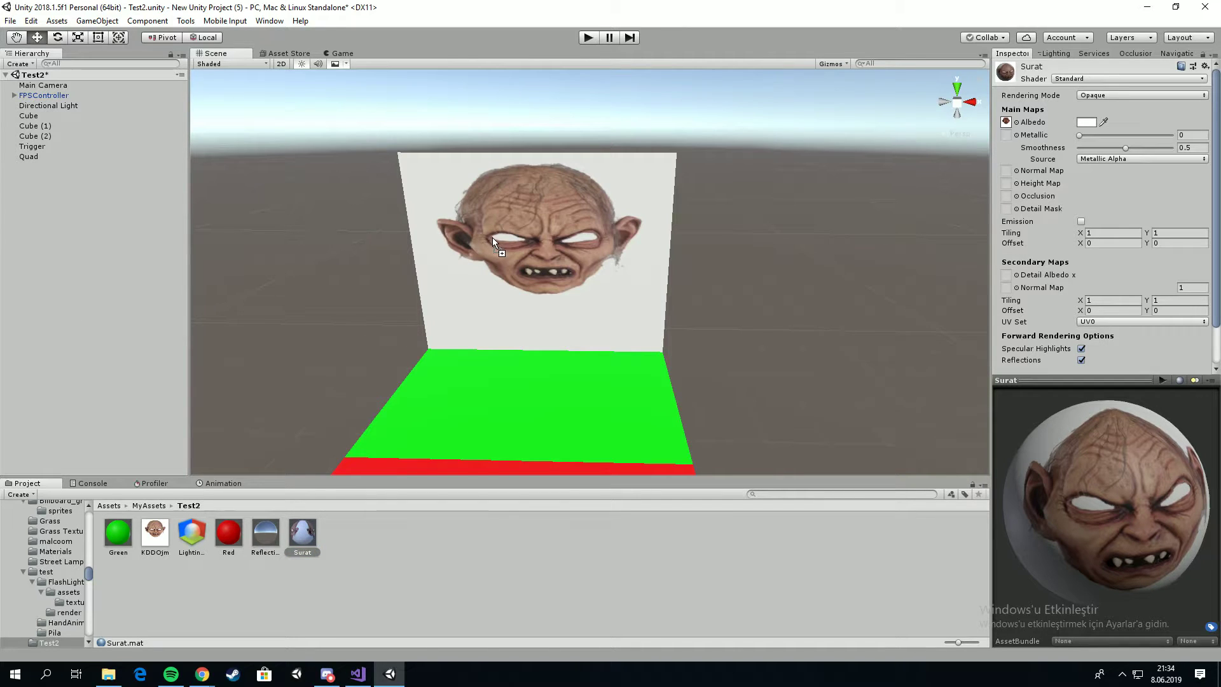
mouse_move(804, 262)
alt+mouse_down()
mouse_move(392, 280)
mouse_move(908, 203)
alt+mouse_up()
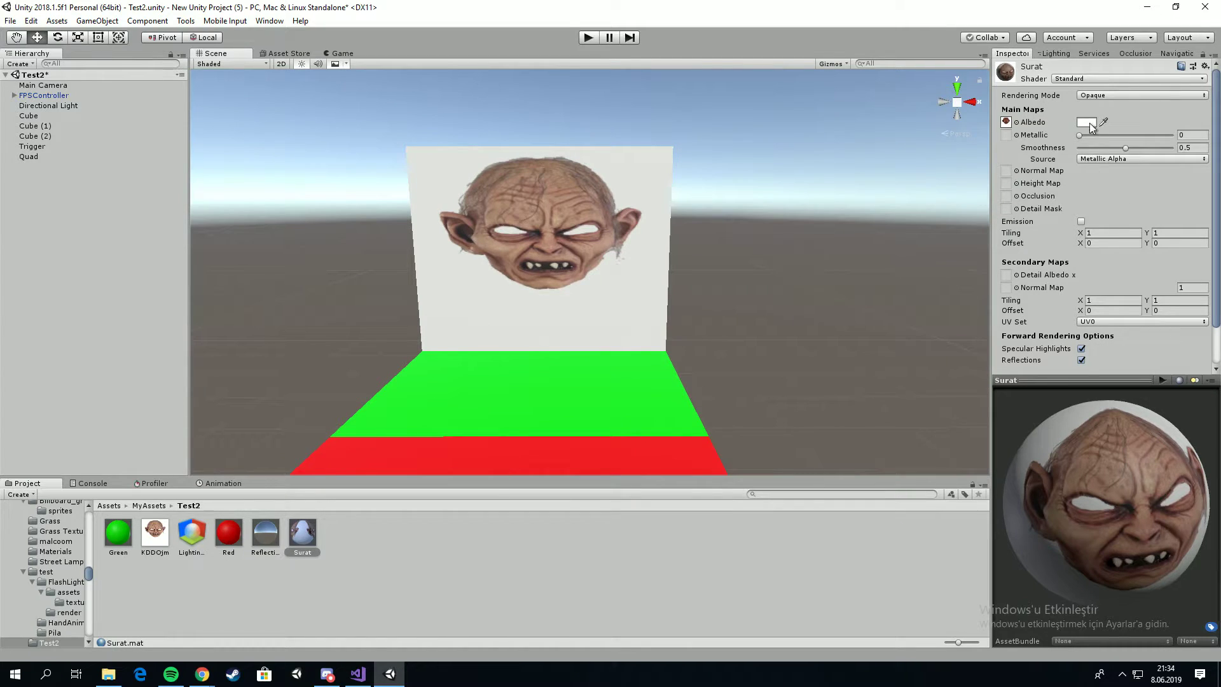
Step: Switch the Surat material to Cutout rendering and raise Alpha Cutoff to 0.883
click(1105, 98)
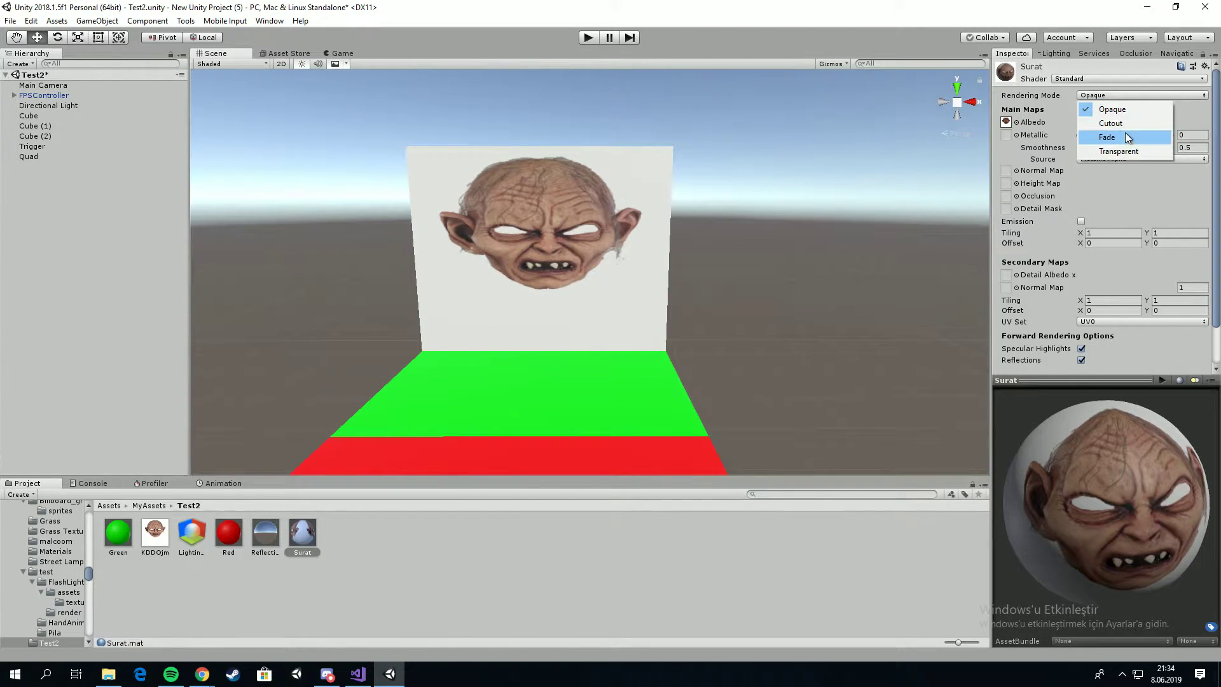
click(1121, 124)
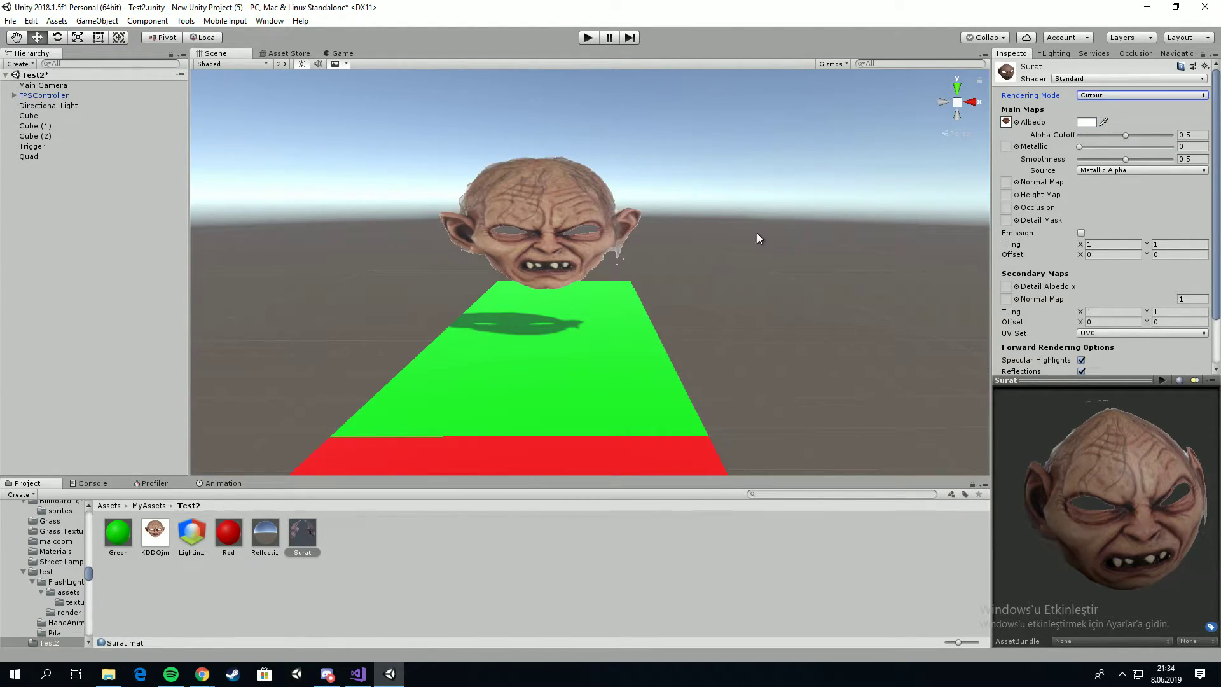
scroll(757, 234, up, 2)
mouse_move(636, 242)
alt+mouse_down()
mouse_move(762, 212)
mouse_move(891, 205)
alt+mouse_up()
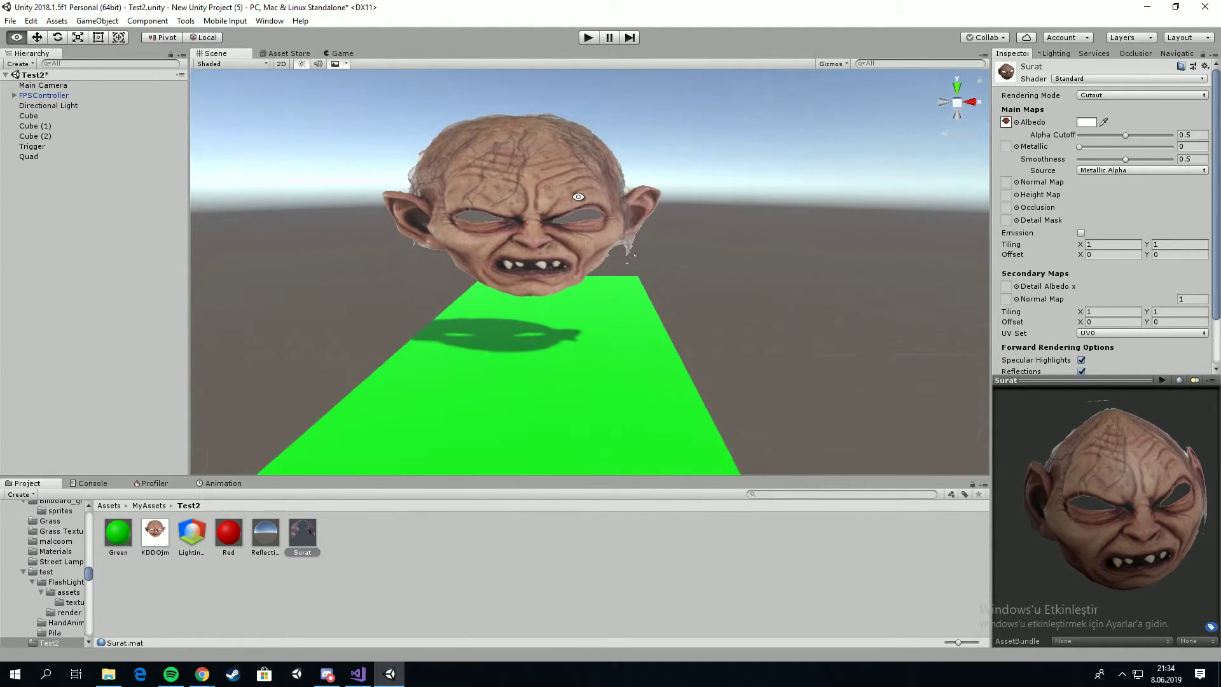
alt+drag(840, 146, 836, 141)
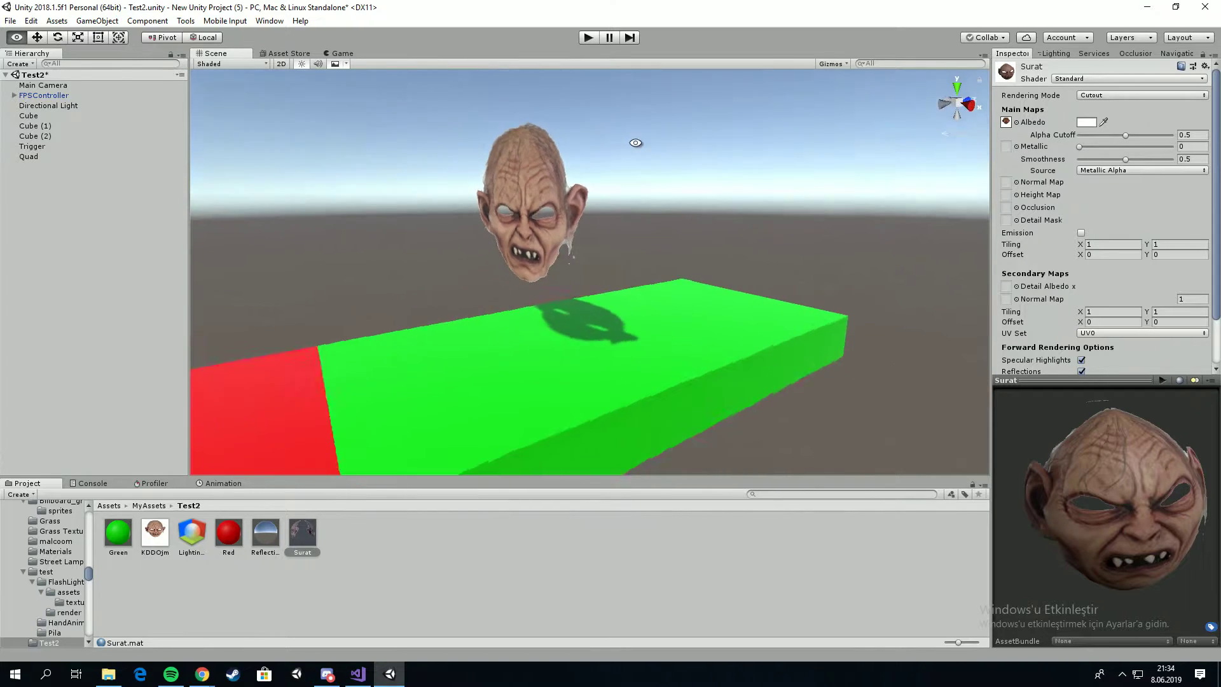
drag(1126, 136, 1162, 135)
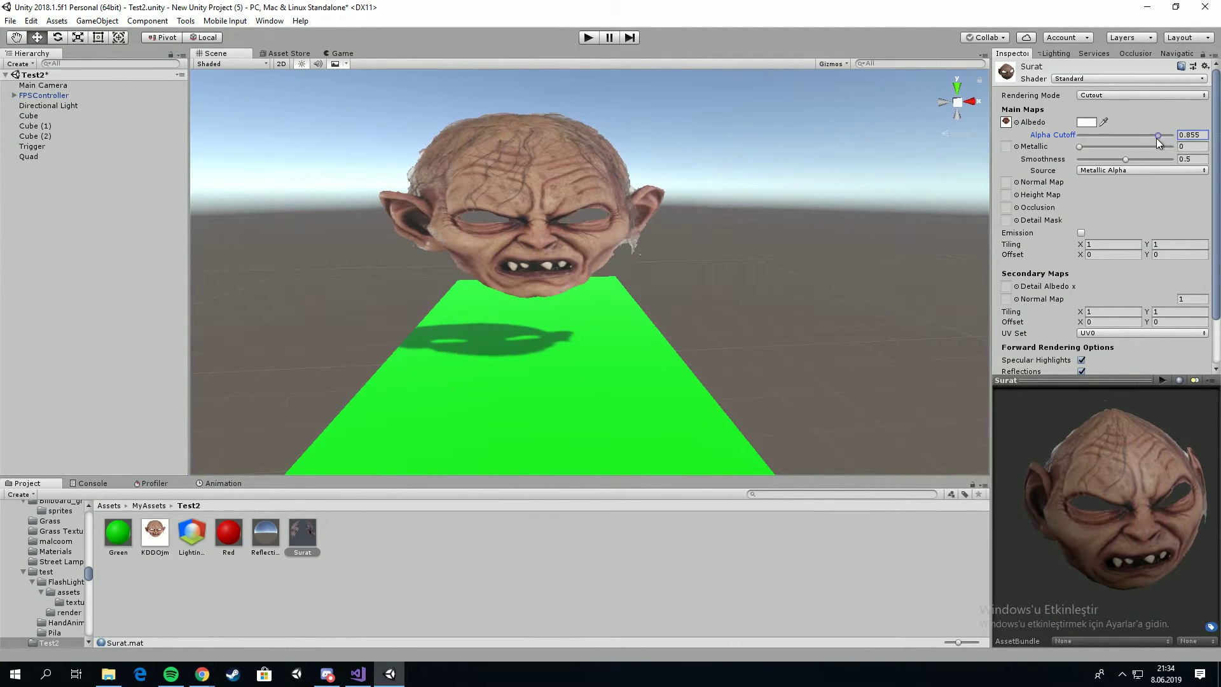
mouse_move(837, 180)
alt+mouse_down()
mouse_move(752, 180)
mouse_move(761, 236)
alt+mouse_up()
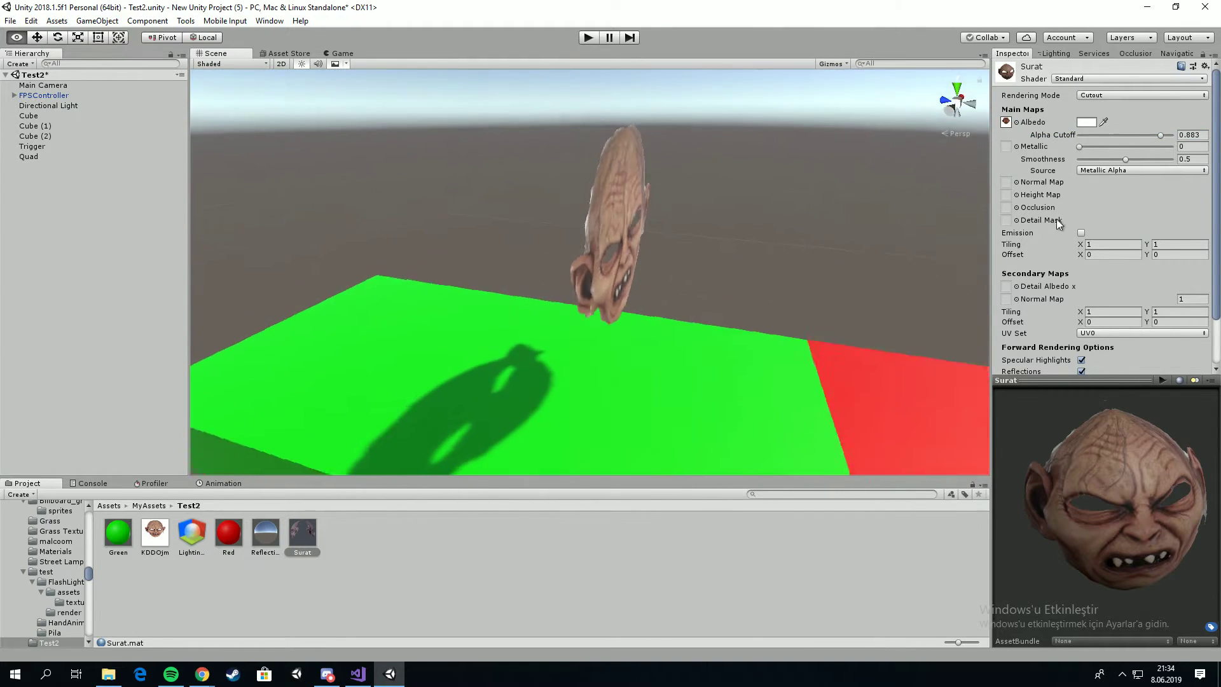
scroll(761, 237, down, 3)
mouse_move(763, 246)
alt+mouse_down()
mouse_move(604, 269)
mouse_move(444, 316)
mouse_move(695, 137)
alt+mouse_up()
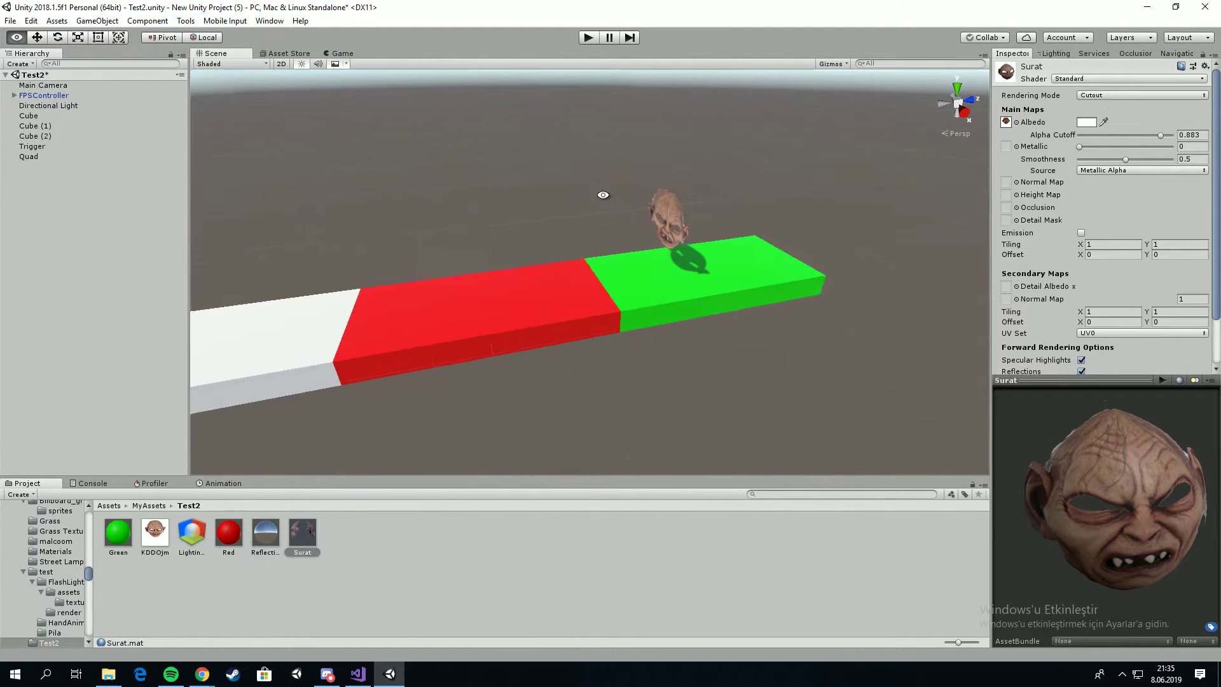
alt+drag(695, 137, 731, 209)
click(733, 209)
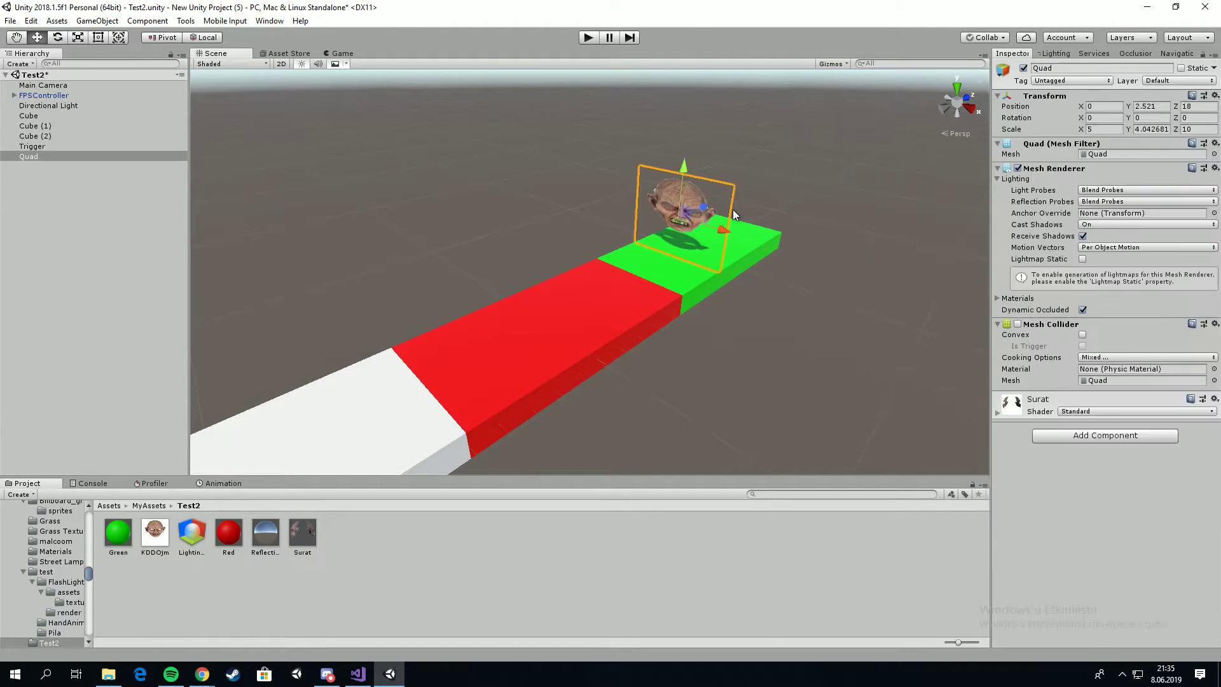
Step: Add an Audio Source component to the face Quad via the 'audi' search
click(1099, 438)
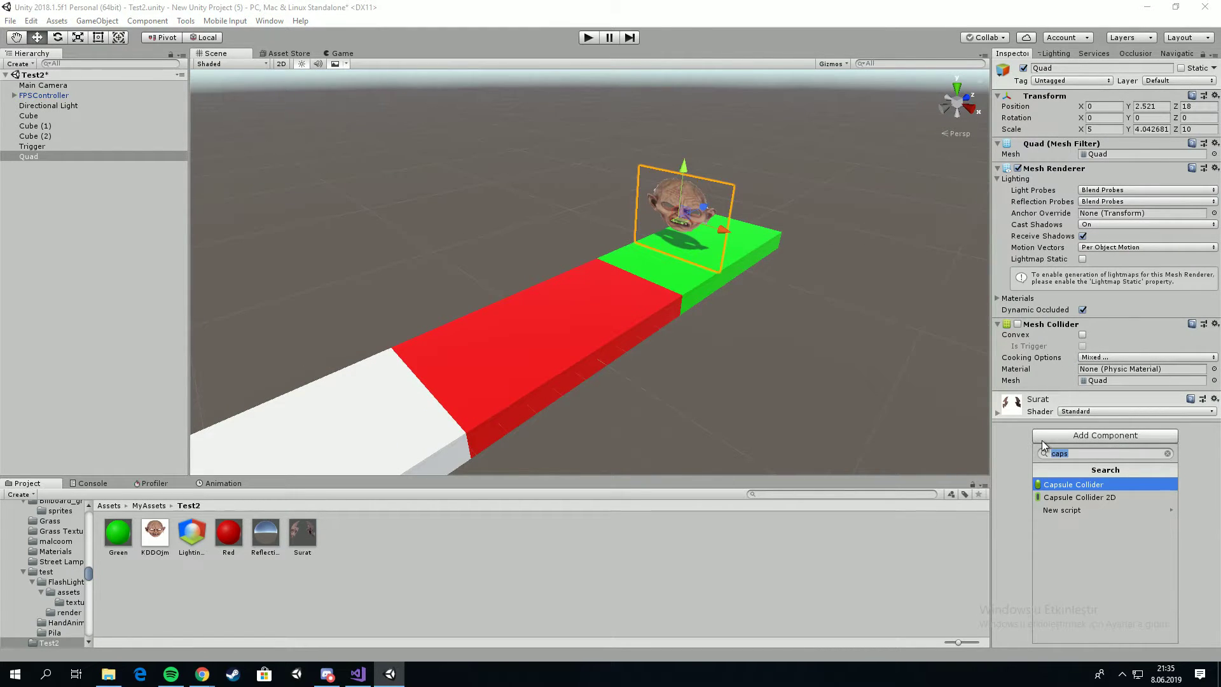
text(audi)
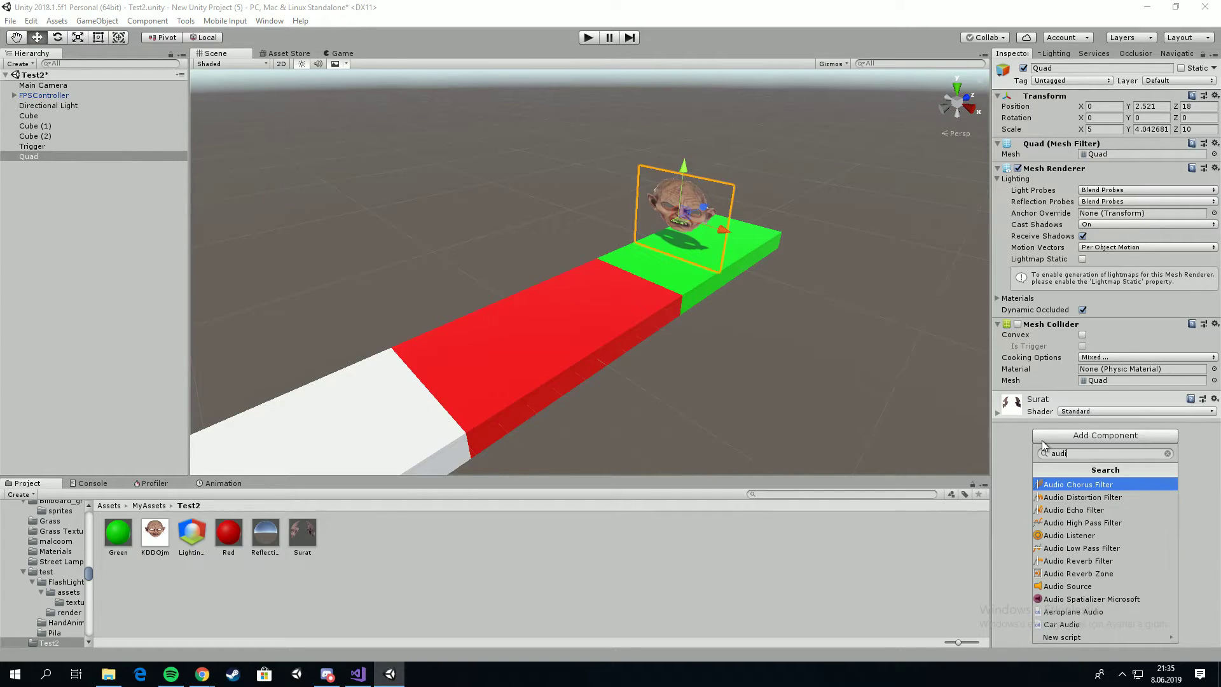
click(1088, 586)
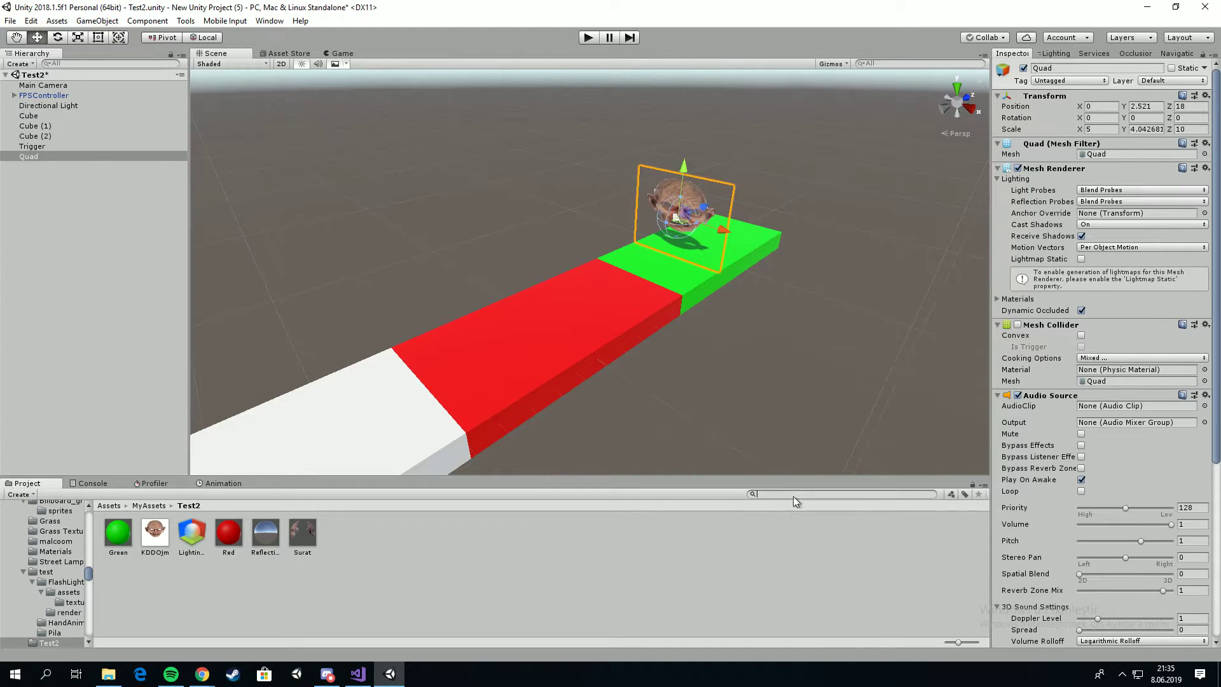
Step: Open the MyAssets folder and select the scream sound asset
click(151, 506)
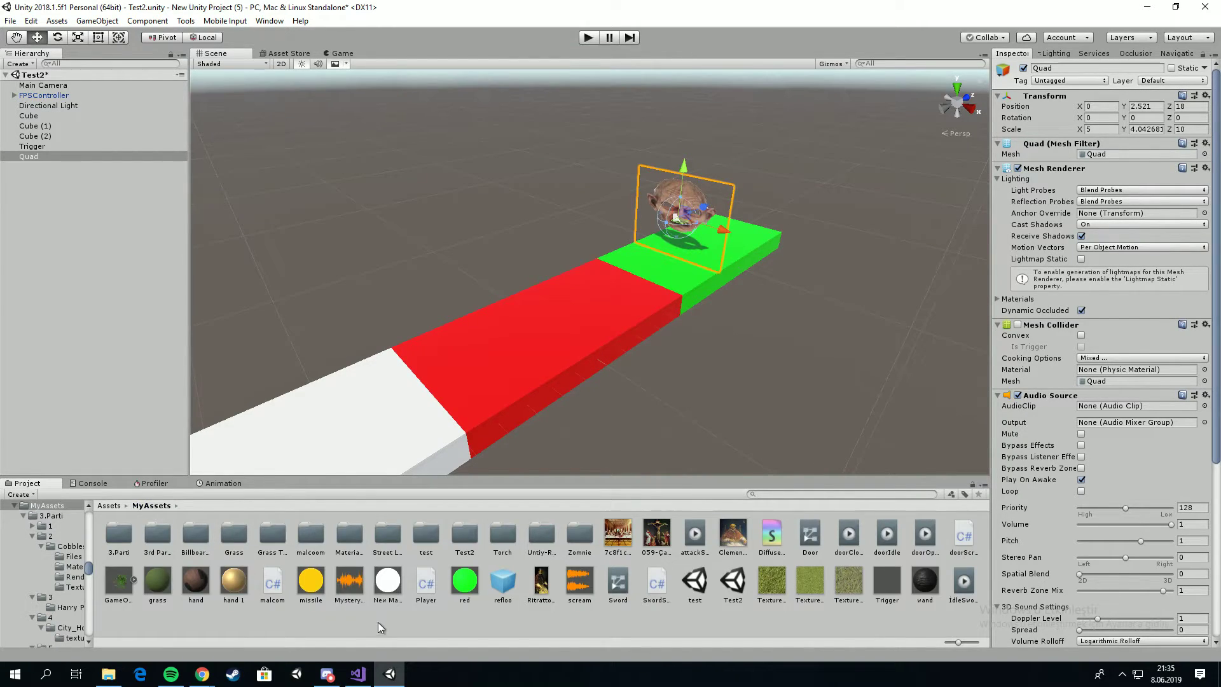
click(582, 585)
mouse_move(212, 674)
click(257, 625)
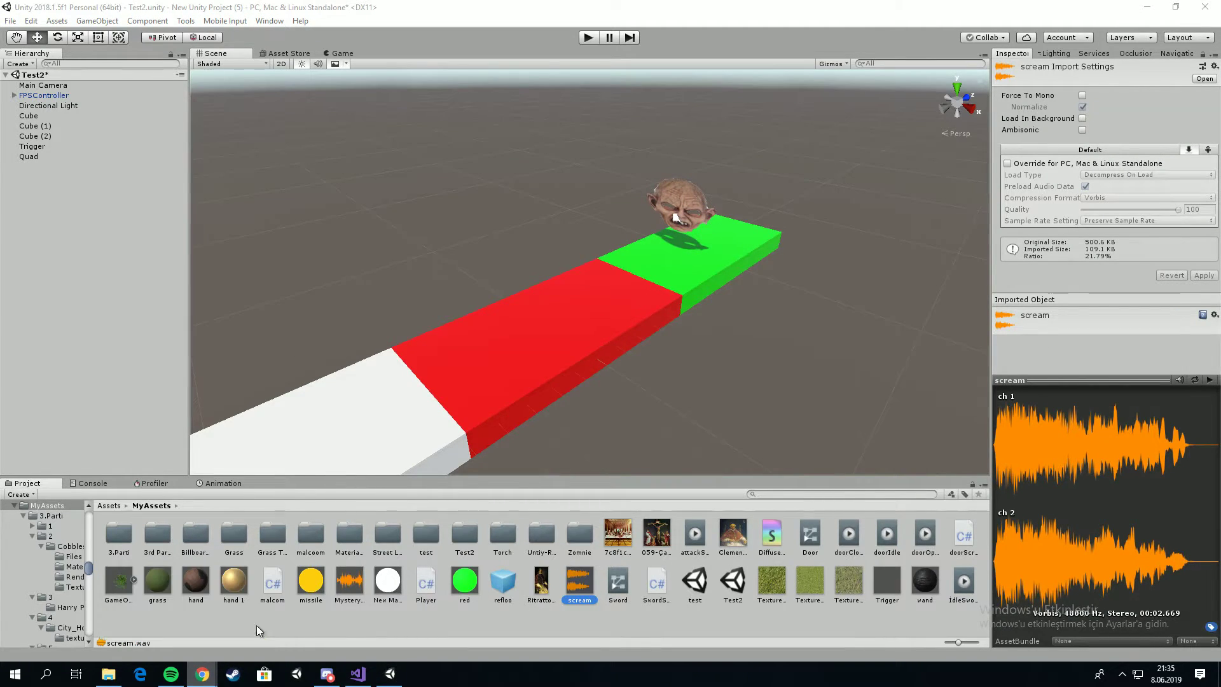
Step: Try loading YouTube in incognito, then close the incognito window
click(548, 85)
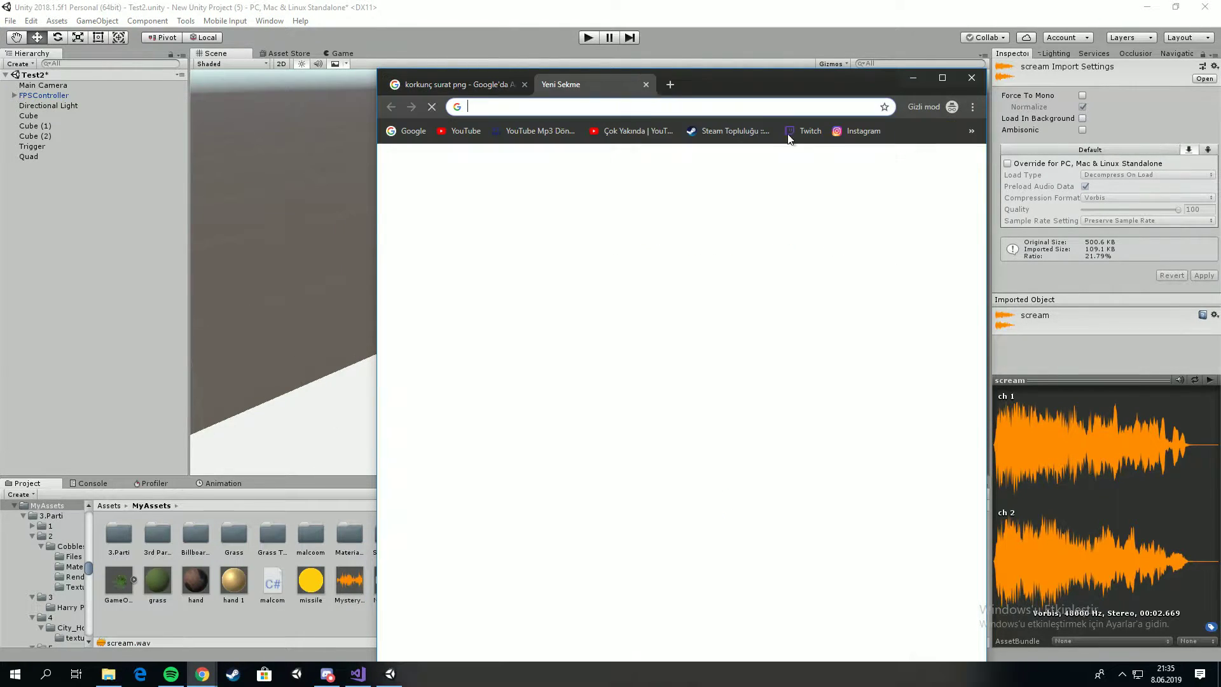
click(458, 132)
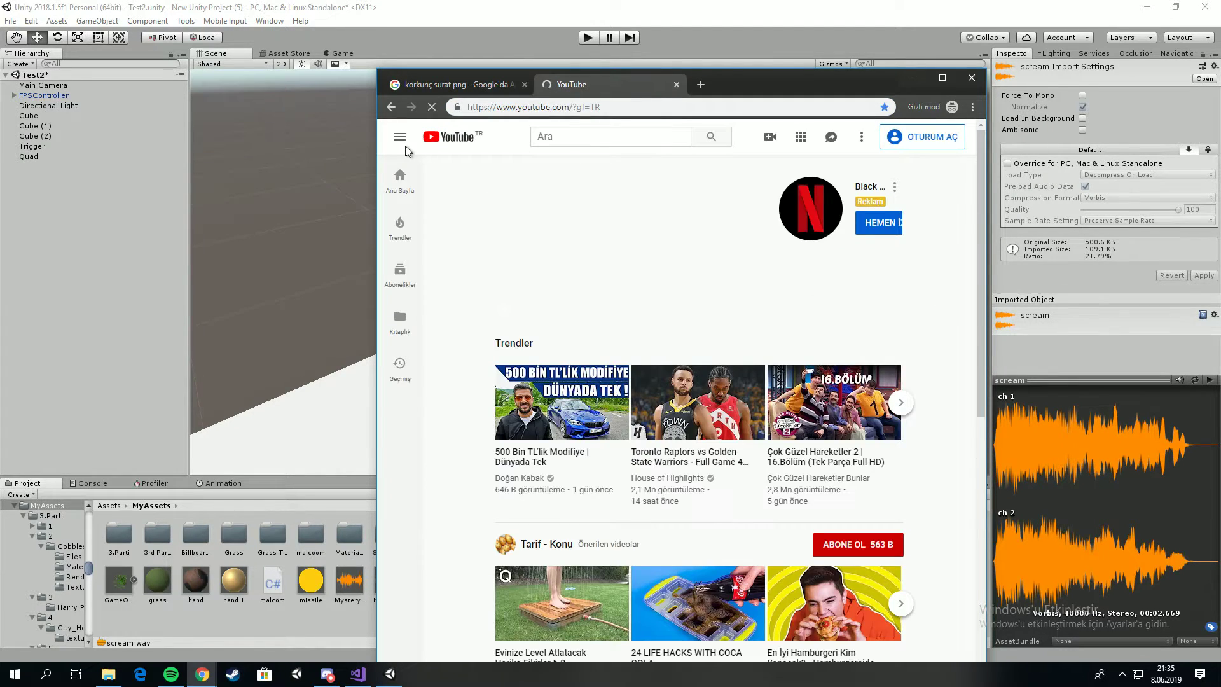
click(406, 146)
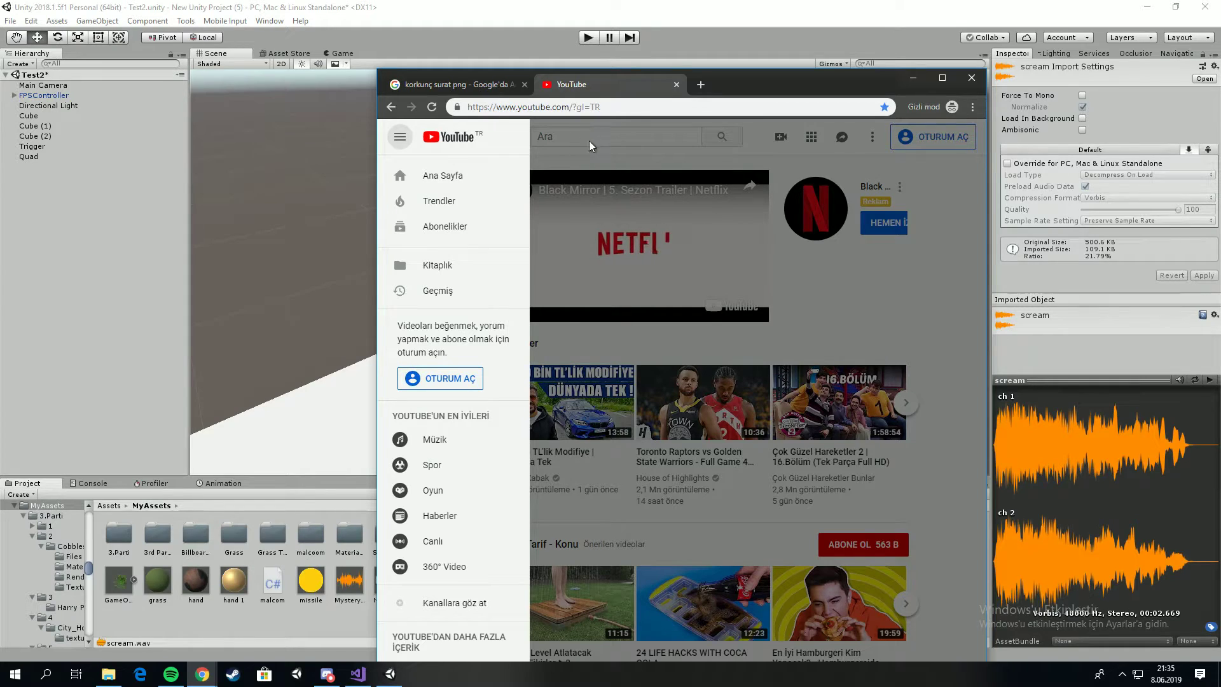
click(453, 87)
click(700, 84)
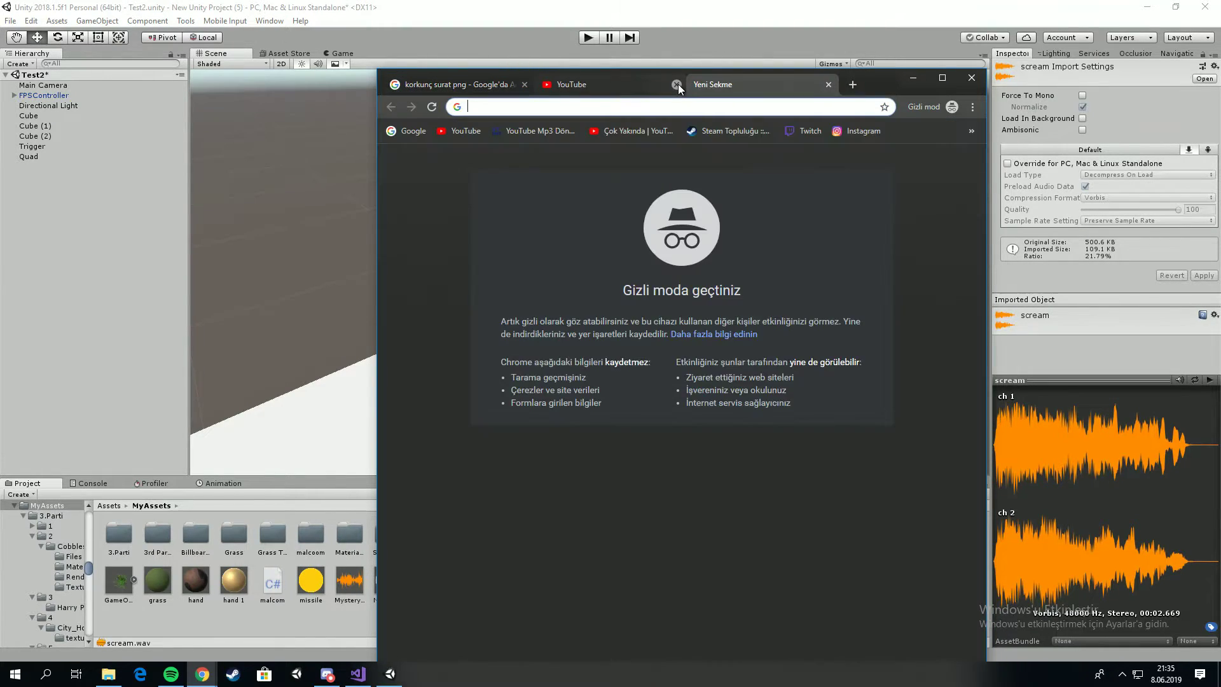
click(678, 86)
click(926, 108)
click(852, 180)
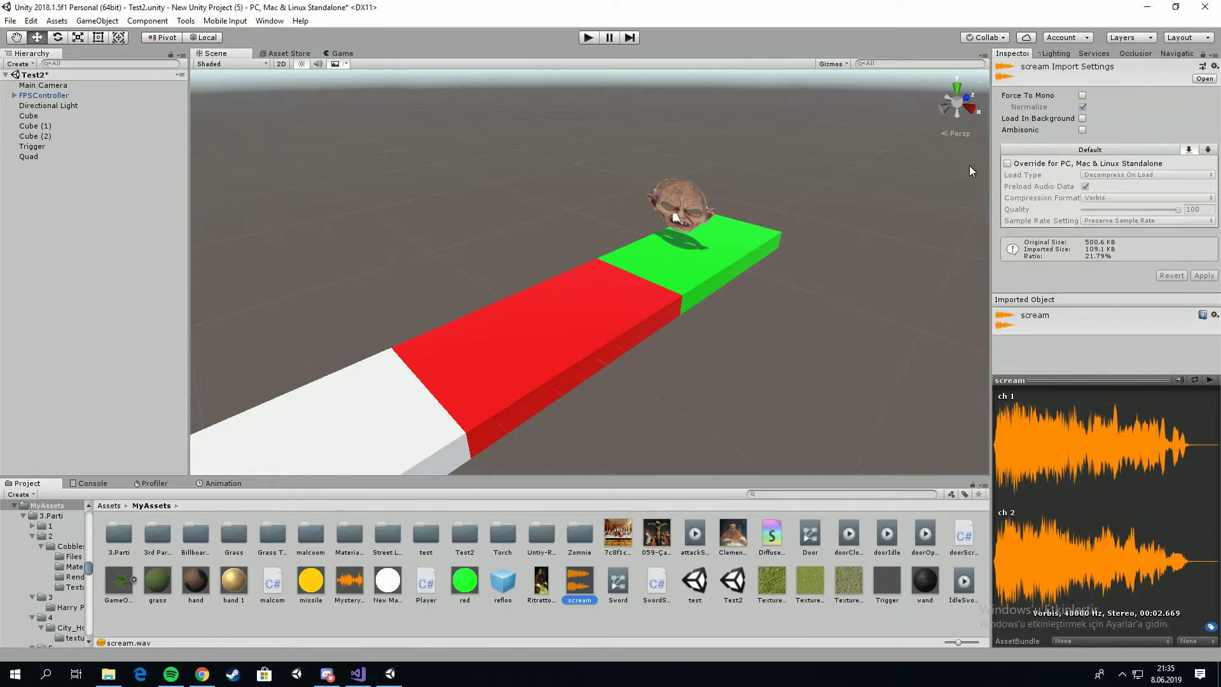
Step: In a regular Chrome window, go to YouTube and open the channel's content studio
click(192, 679)
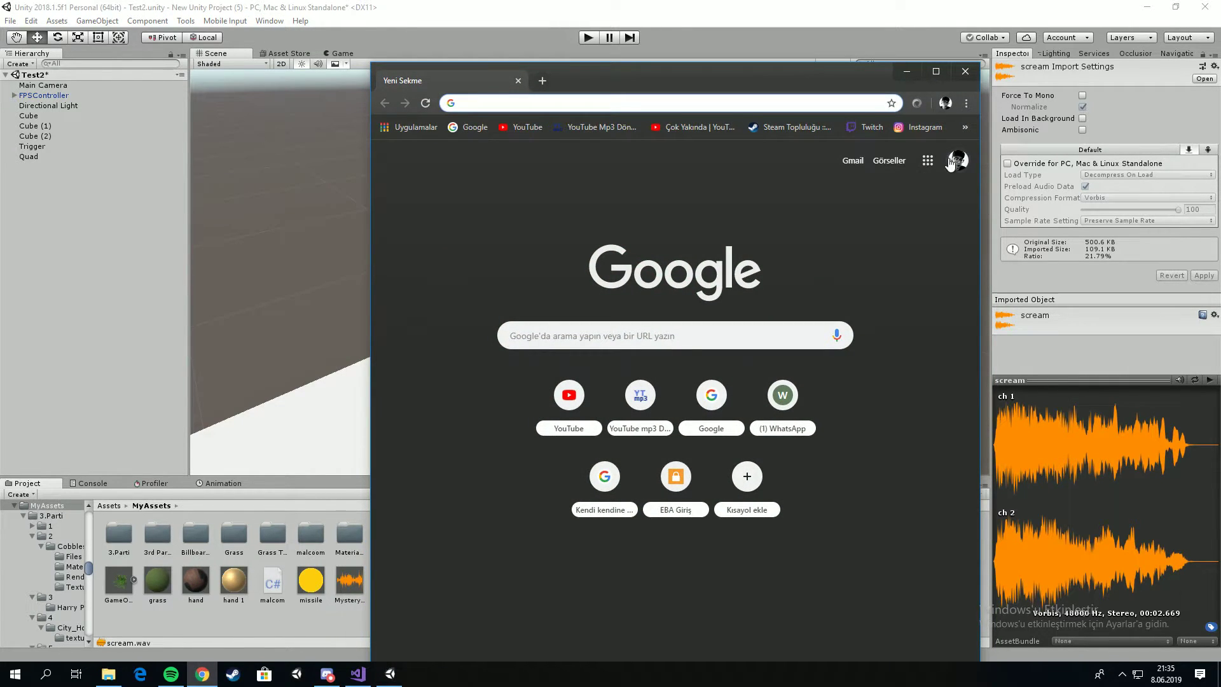
click(928, 160)
click(815, 286)
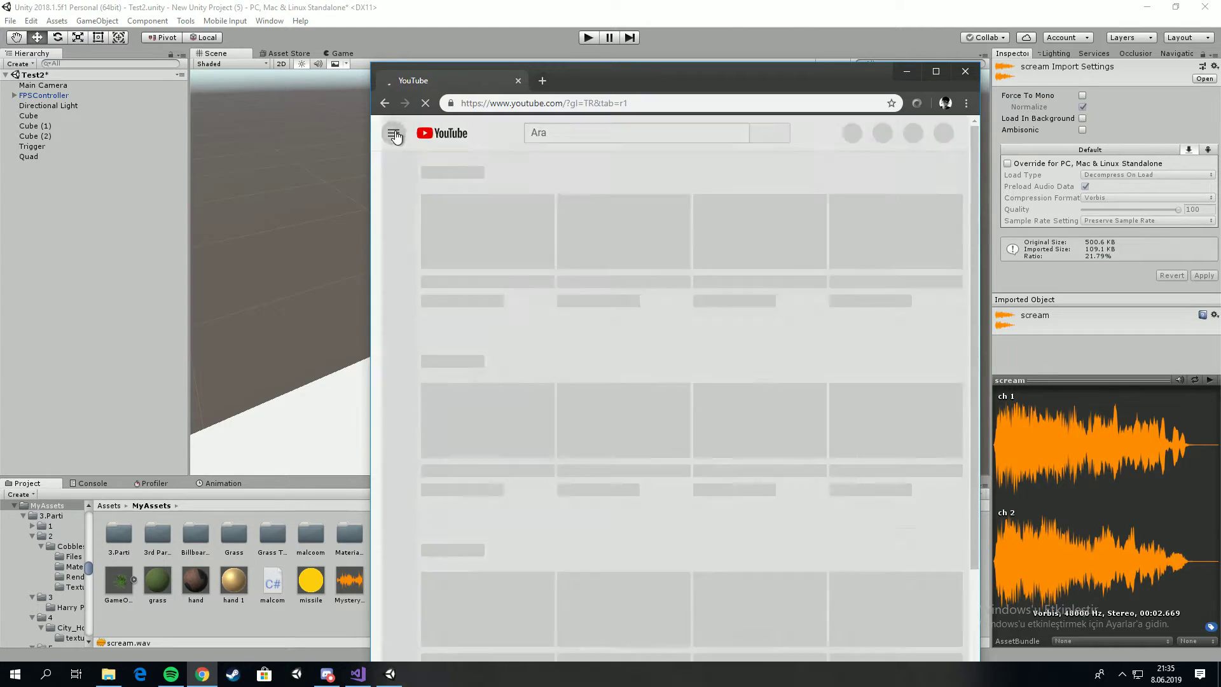
click(395, 131)
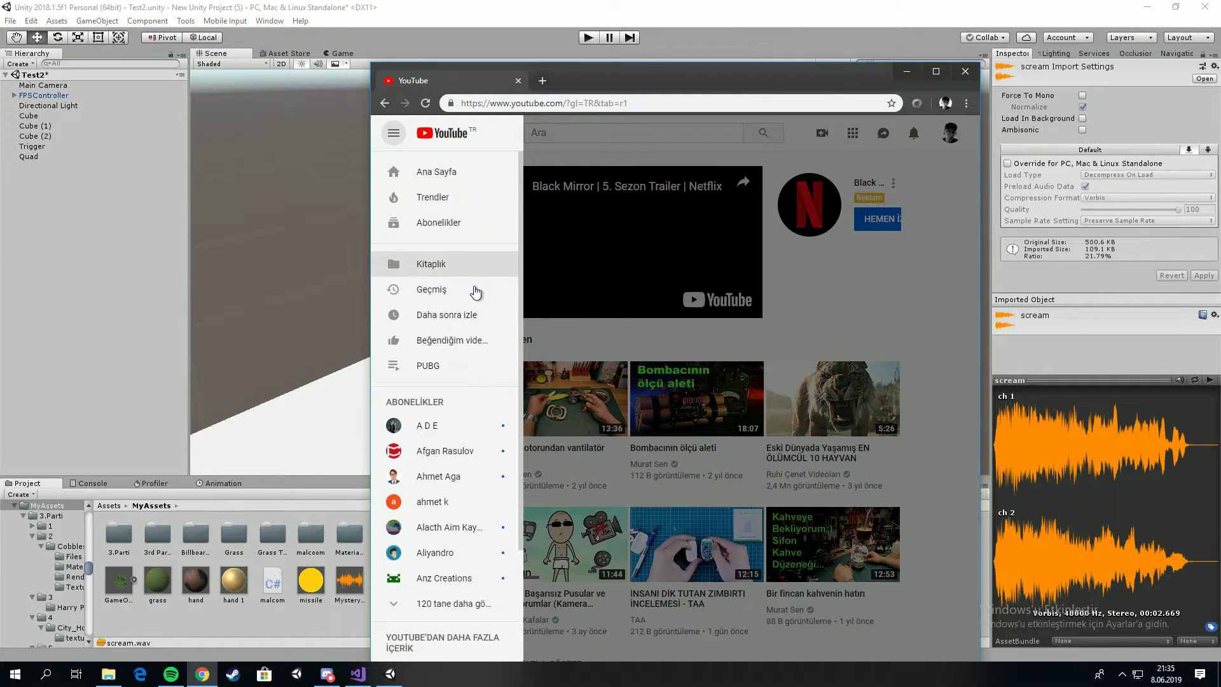
click(951, 133)
click(940, 132)
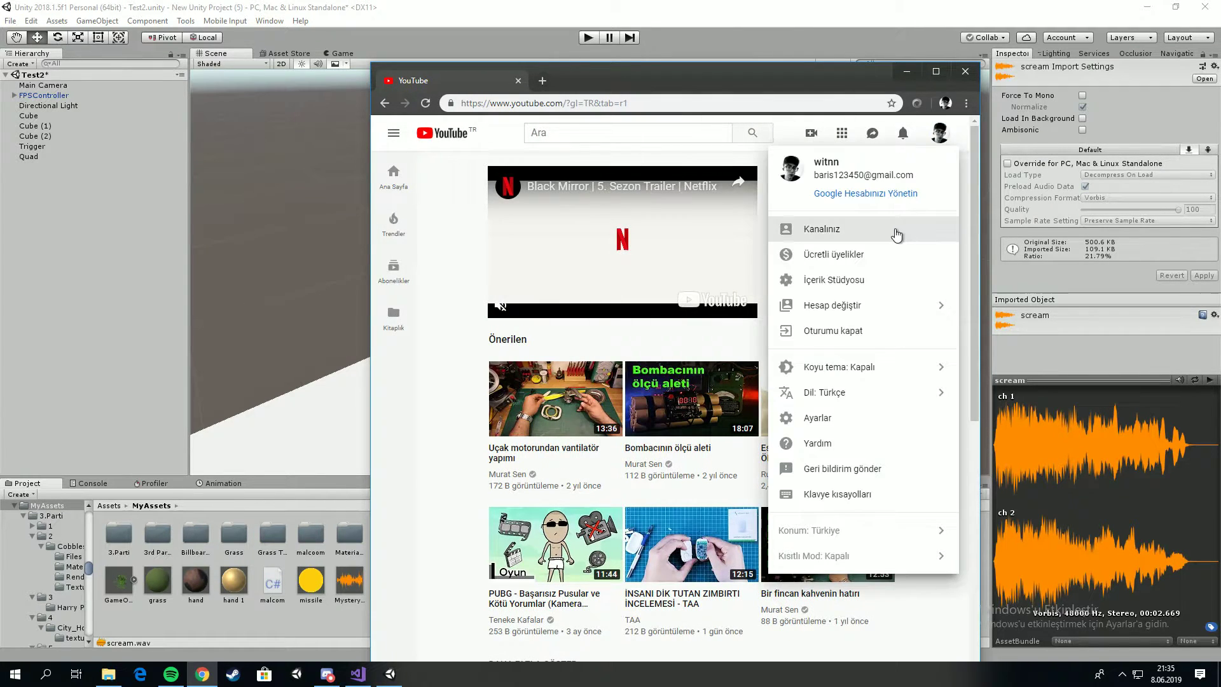
click(897, 236)
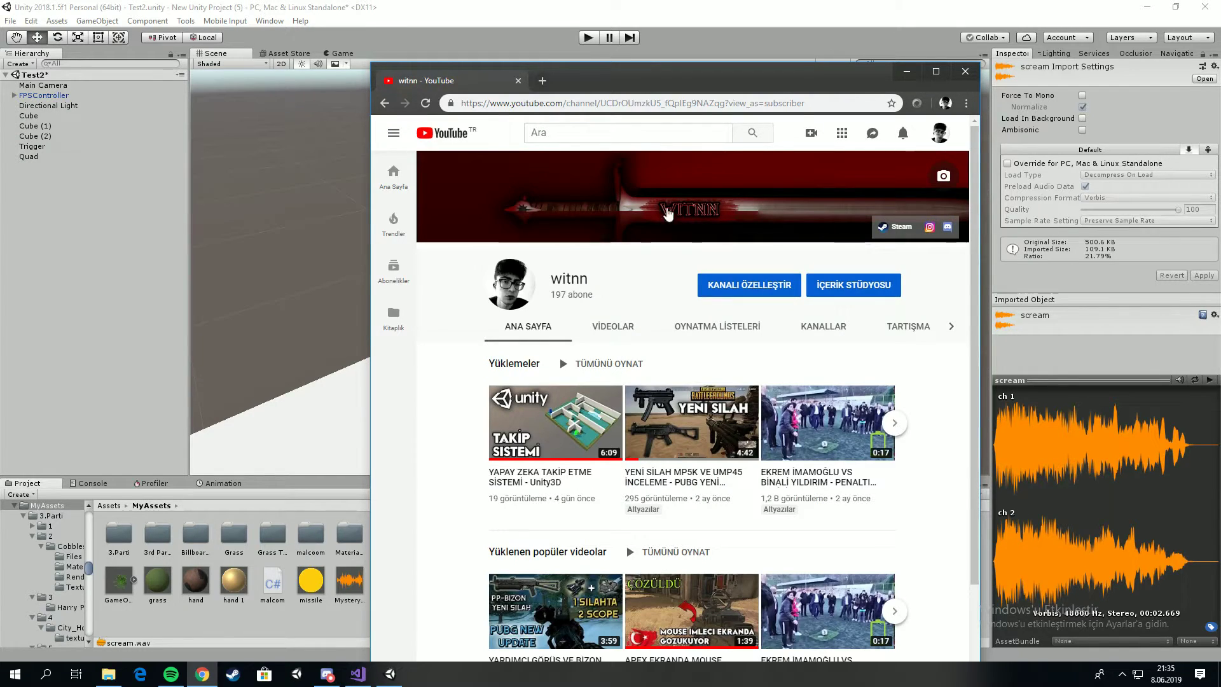
click(851, 287)
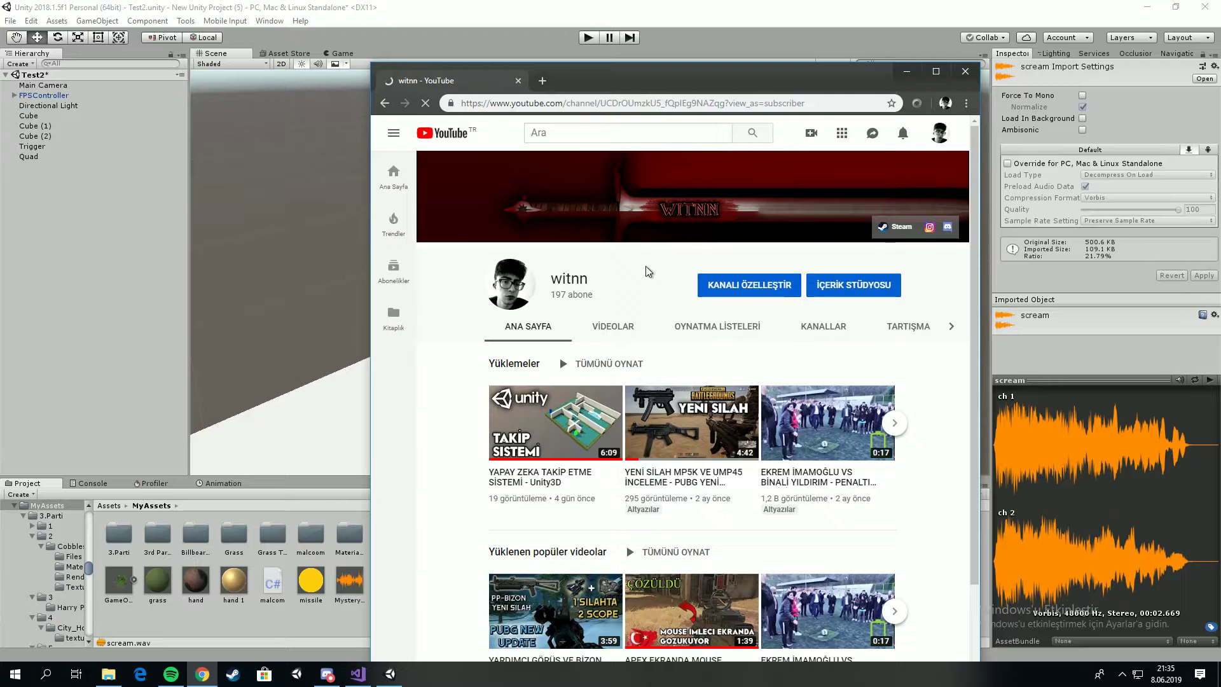
Step: Open the Audio Library's Sound effects list and search it for scream sounds
drag(691, 86, 610, 26)
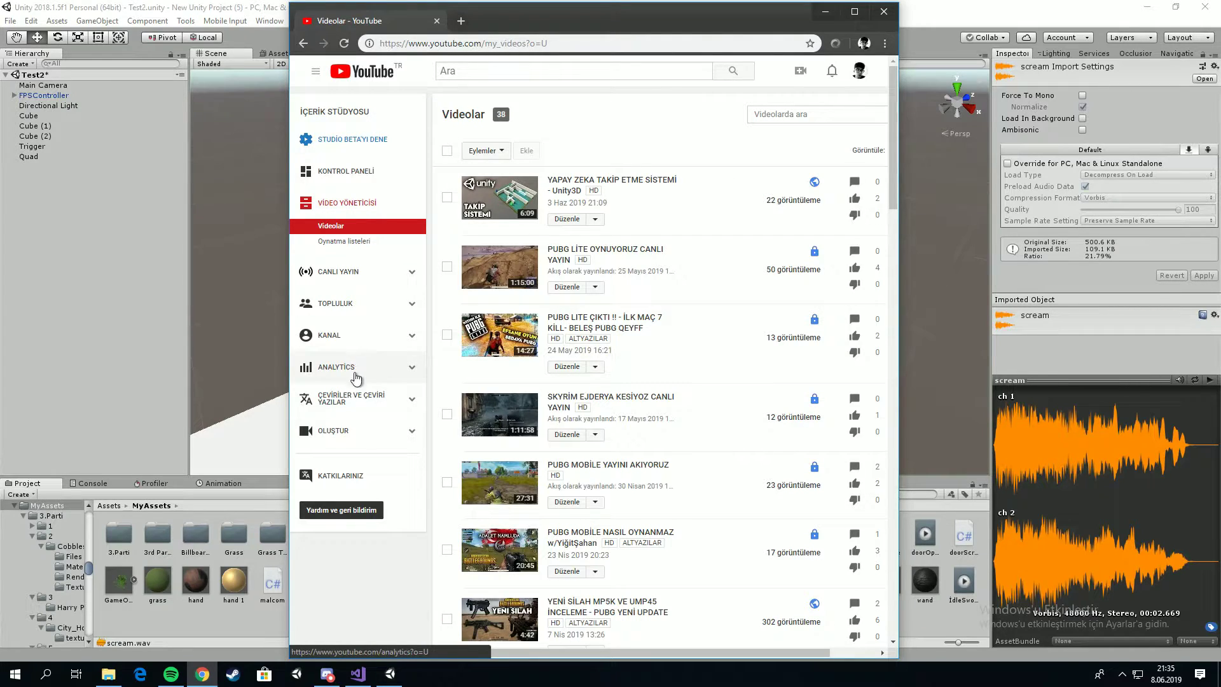
click(364, 433)
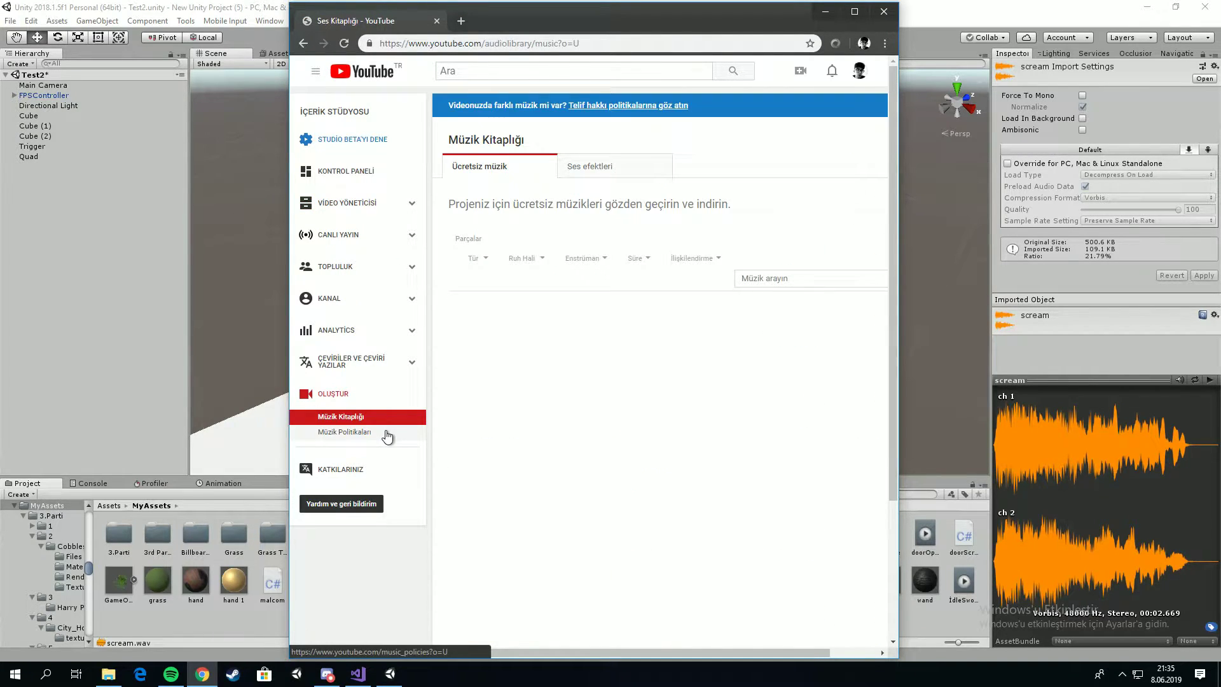
click(592, 176)
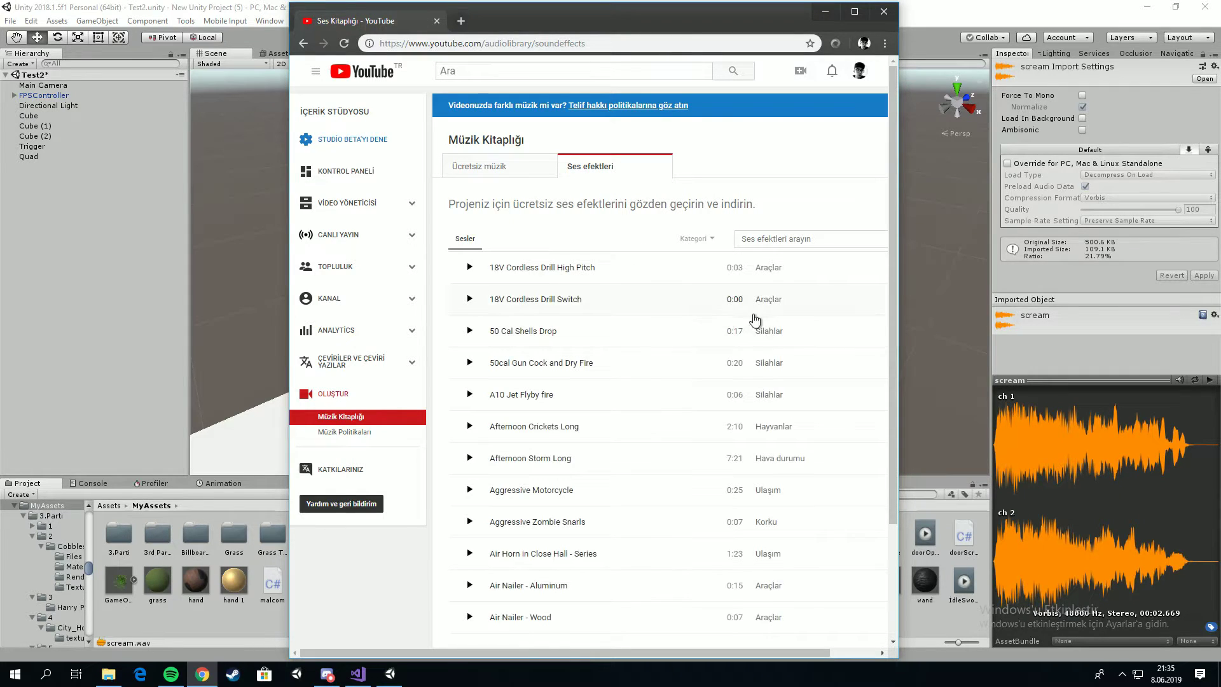
click(769, 237)
text(scream)
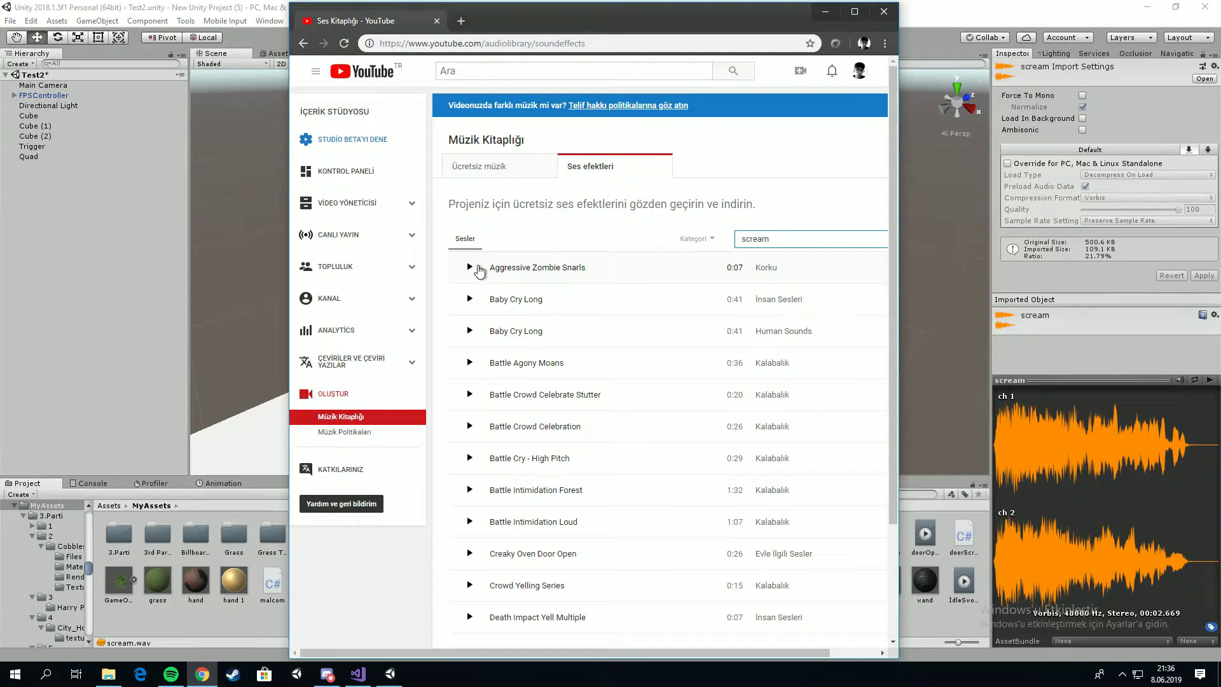
Step: Play and stop the Aggressive Zombie Snarls preview, then close the browser to return to Unity
click(470, 268)
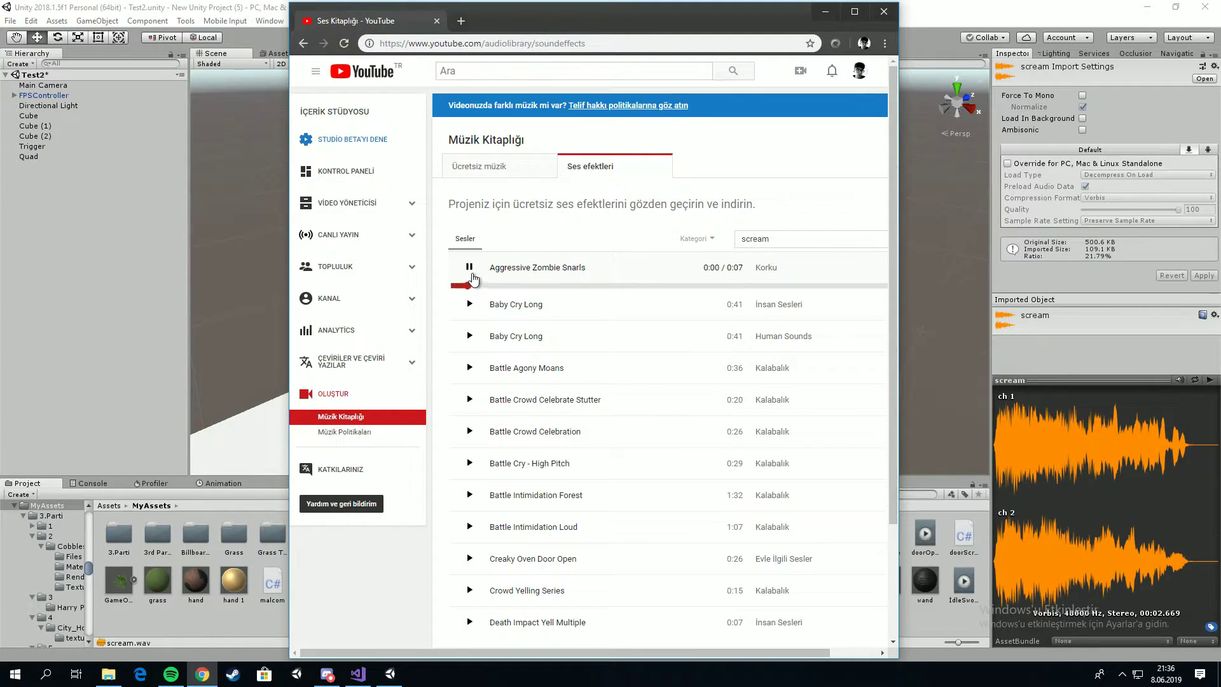
click(469, 269)
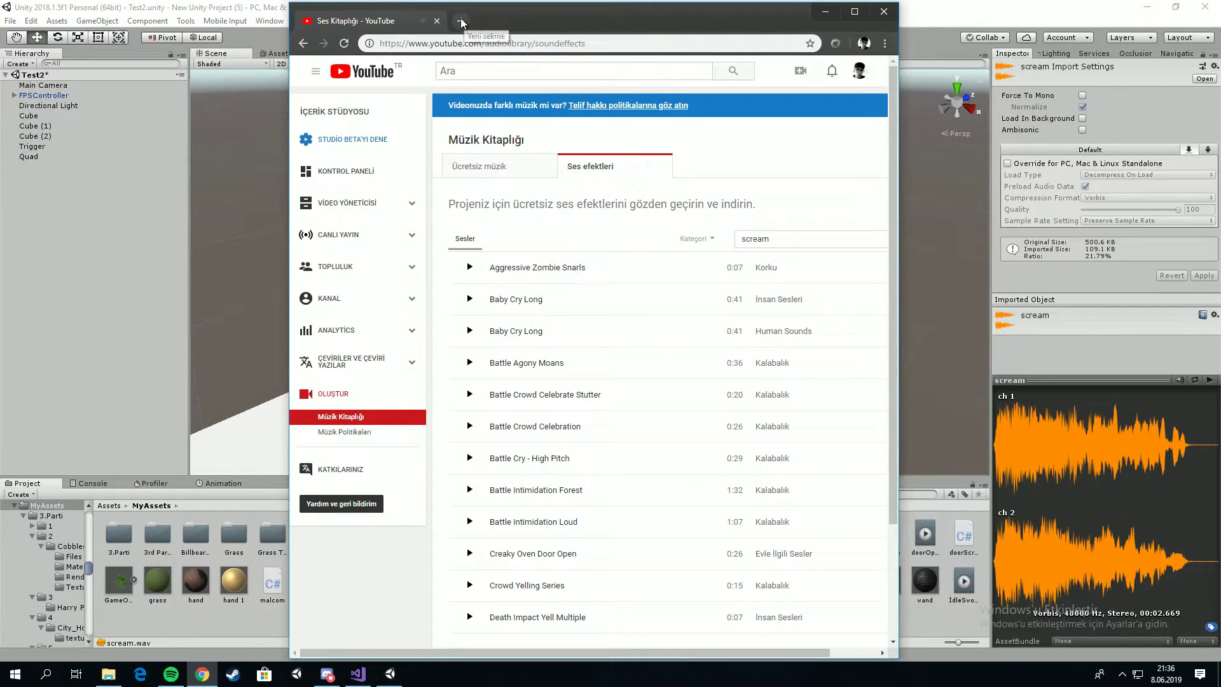
click(462, 71)
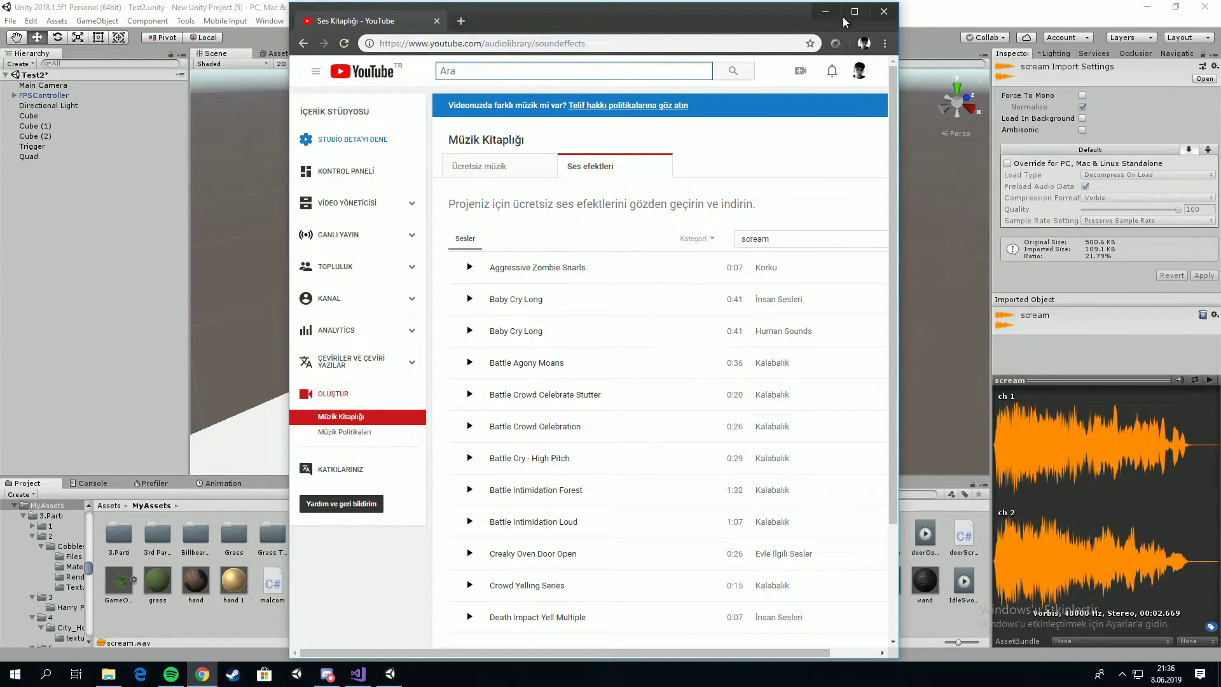
click(884, 12)
Step: Drag the scream clip into the face Quad's Audio Source AudioClip field
mouse_move(776, 170)
alt+mouse_down()
mouse_move(729, 266)
mouse_move(767, 202)
mouse_move(723, 192)
alt+mouse_up()
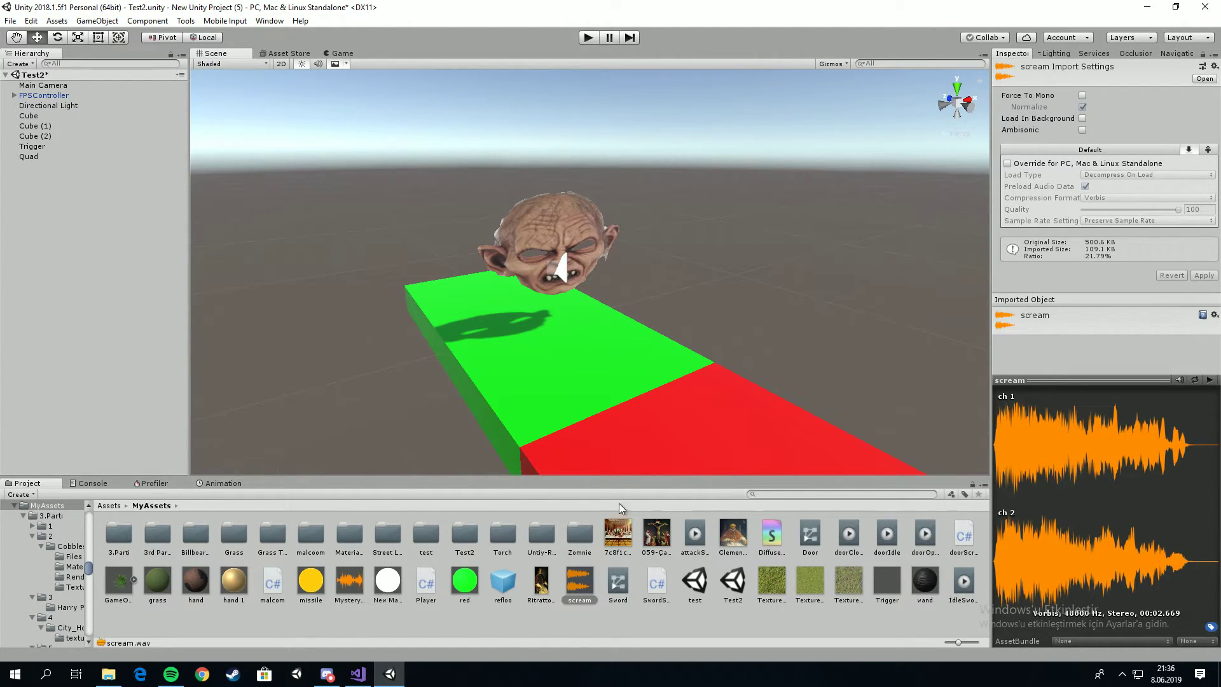
click(571, 260)
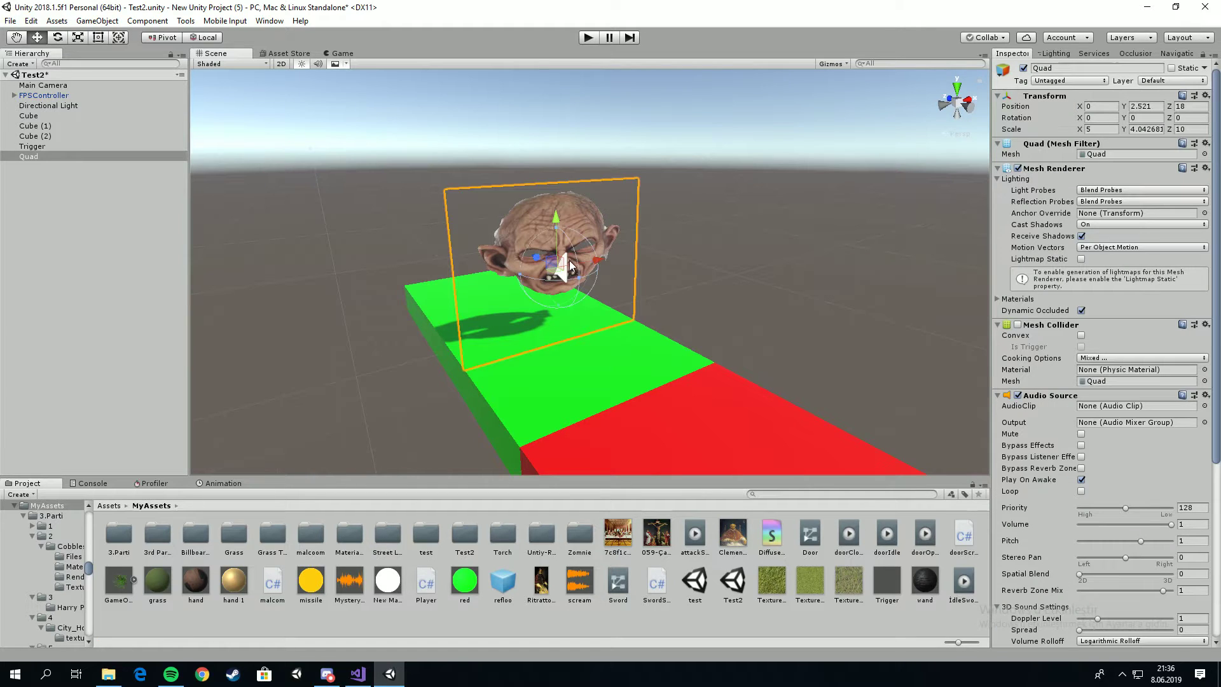
alt+drag(586, 326, 722, 298)
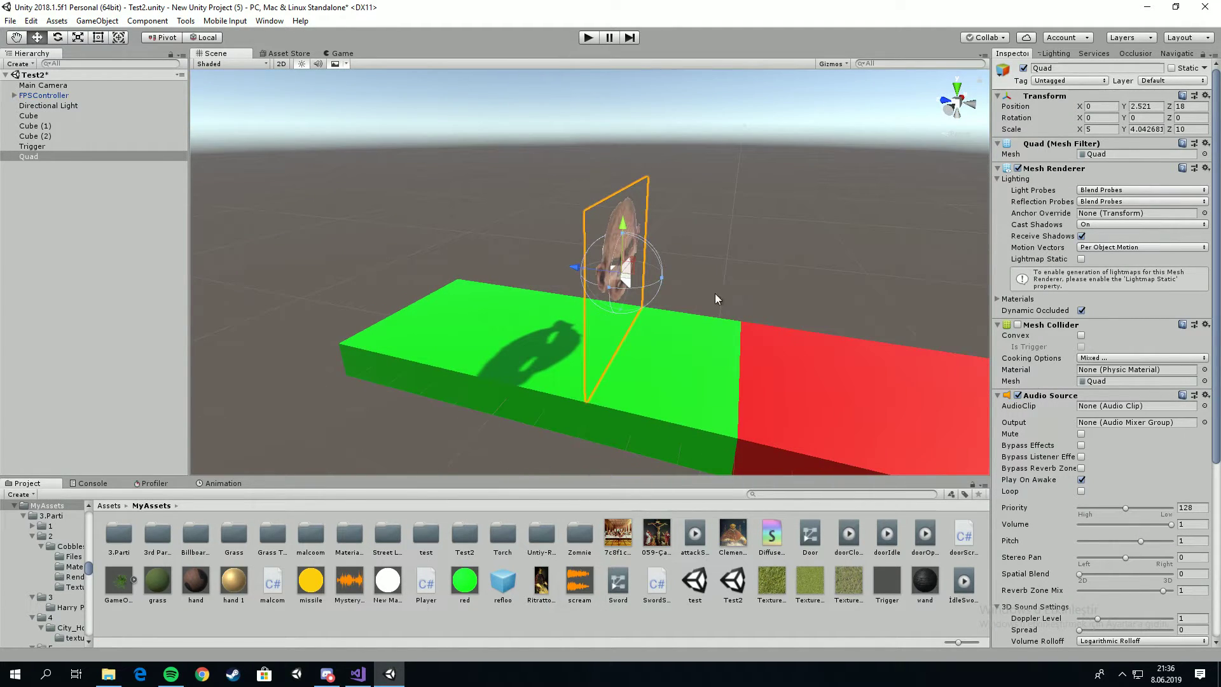
alt+drag(917, 324, 795, 312)
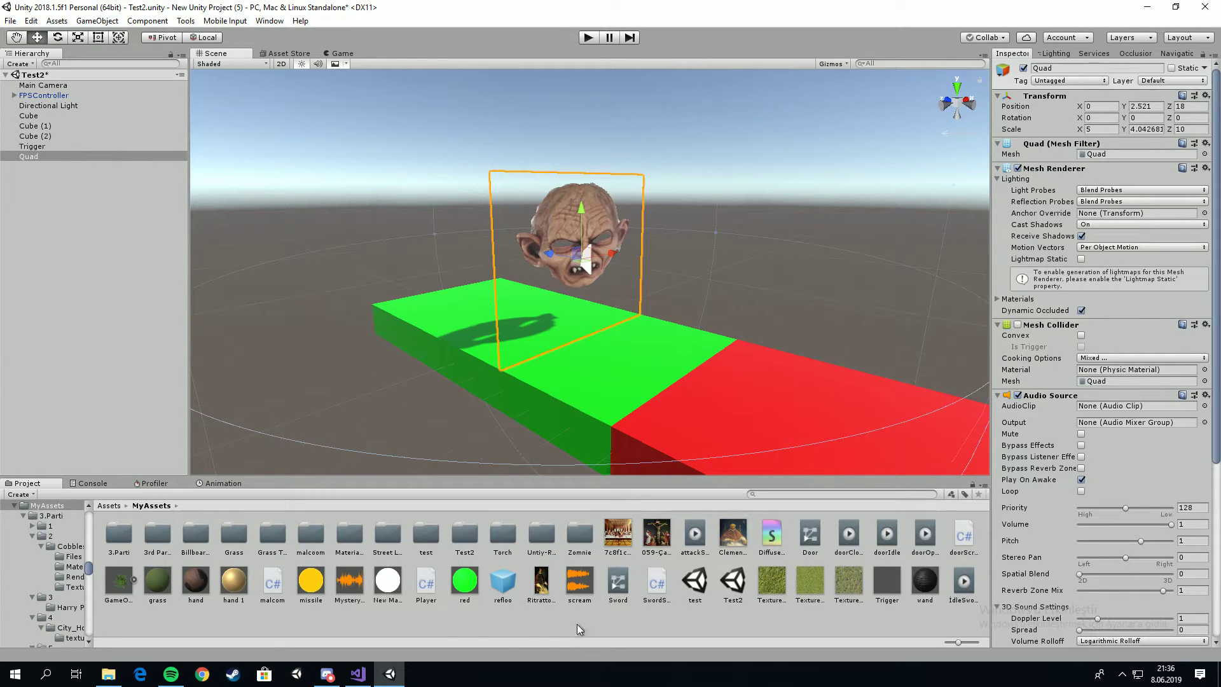
drag(579, 580, 1117, 412)
mouse_move(803, 210)
alt+mouse_down()
mouse_move(853, 231)
mouse_move(780, 190)
mouse_move(835, 173)
alt+mouse_up()
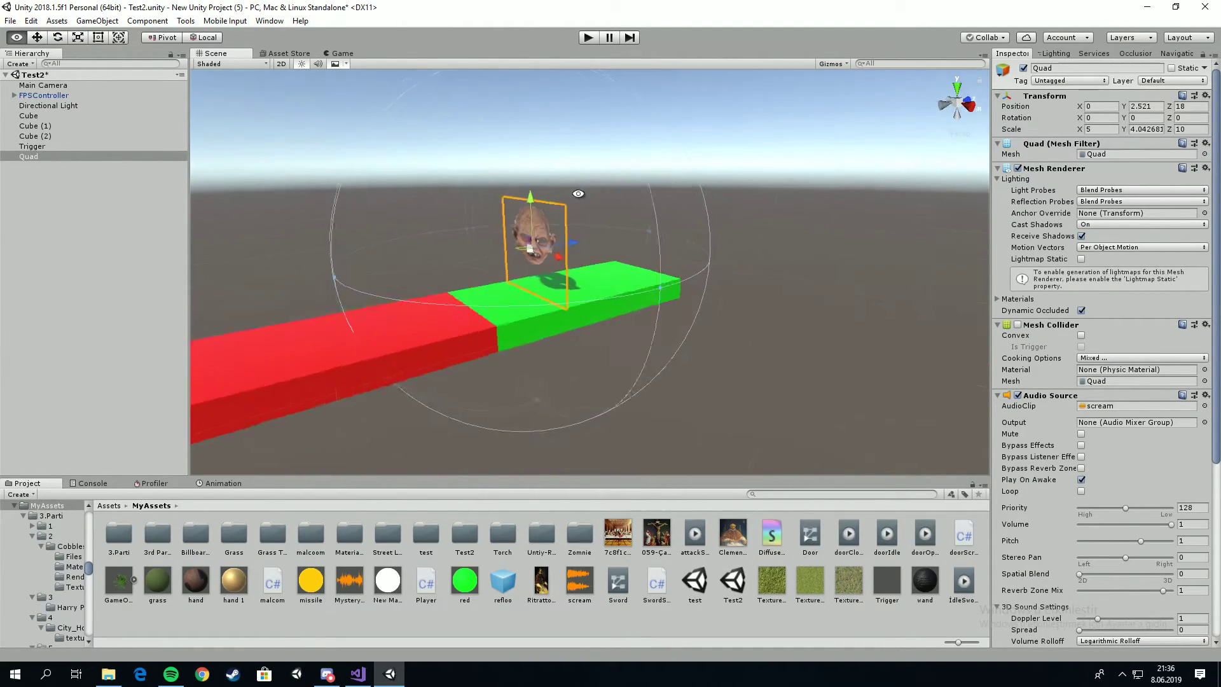
click(871, 154)
mouse_move(638, 177)
alt+mouse_down()
mouse_move(813, 164)
mouse_move(771, 194)
mouse_move(597, 254)
mouse_move(618, 261)
alt+mouse_up()
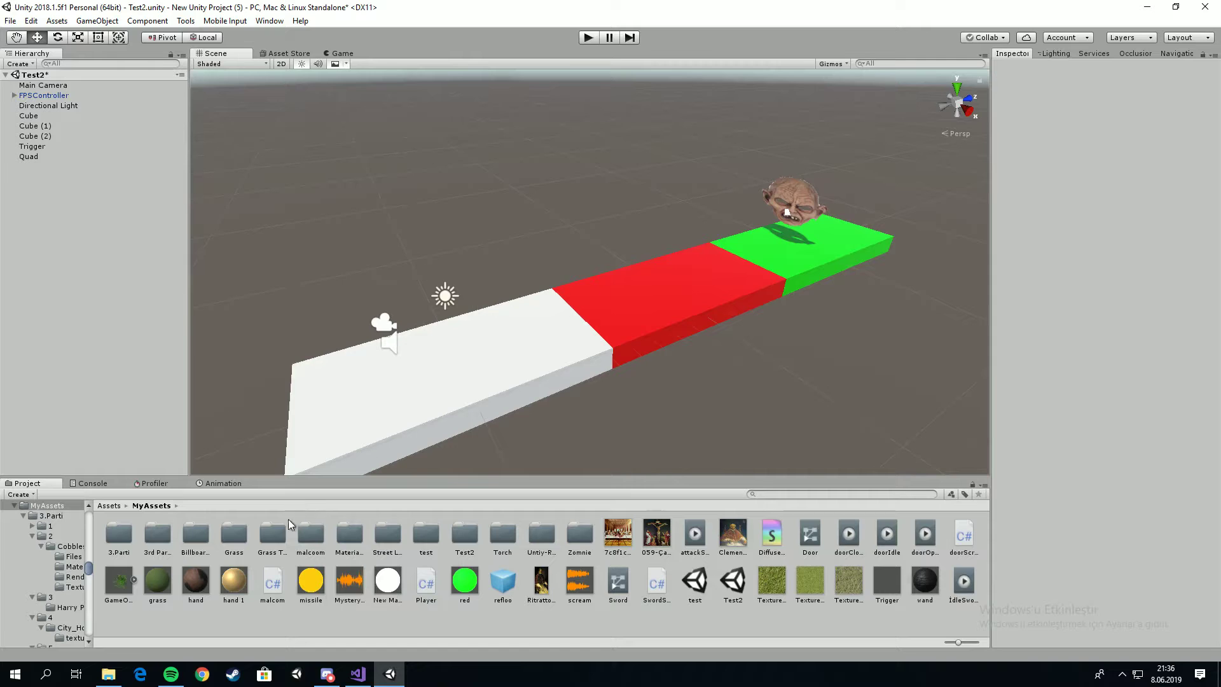
Step: In the Test2 folder, add a C# script named JumpScare and accept Visual Studio's line-ending normalization
double_click(465, 534)
right_click(458, 536)
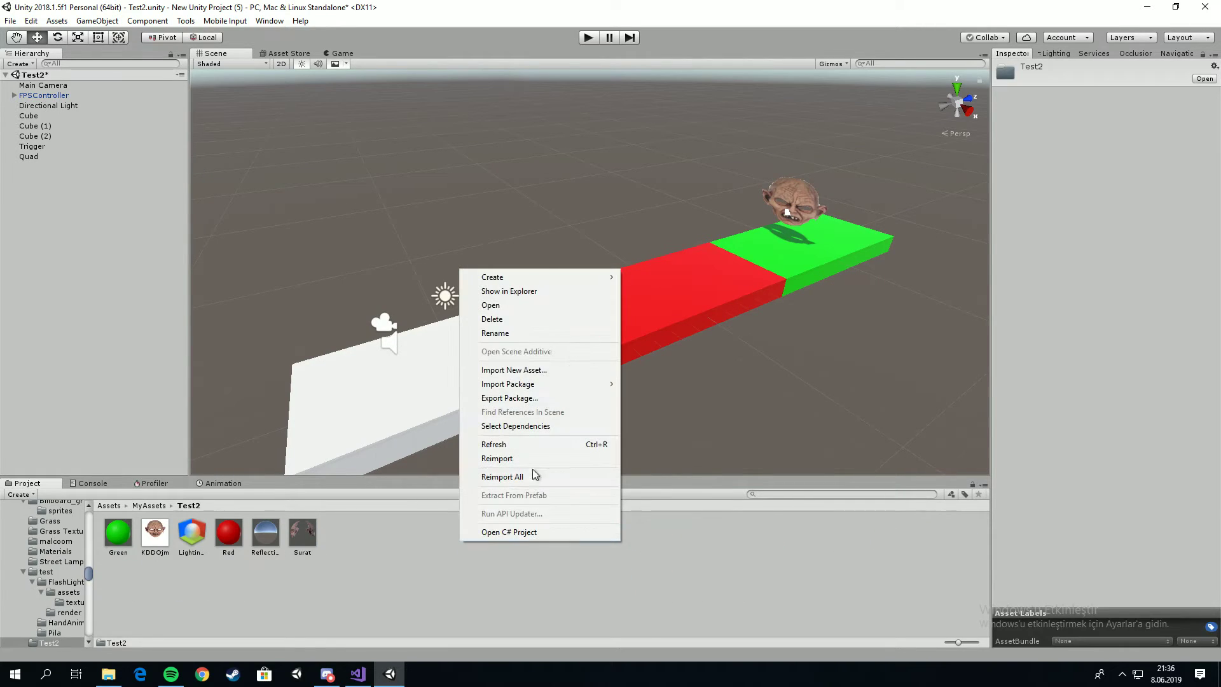
mouse_move(555, 276)
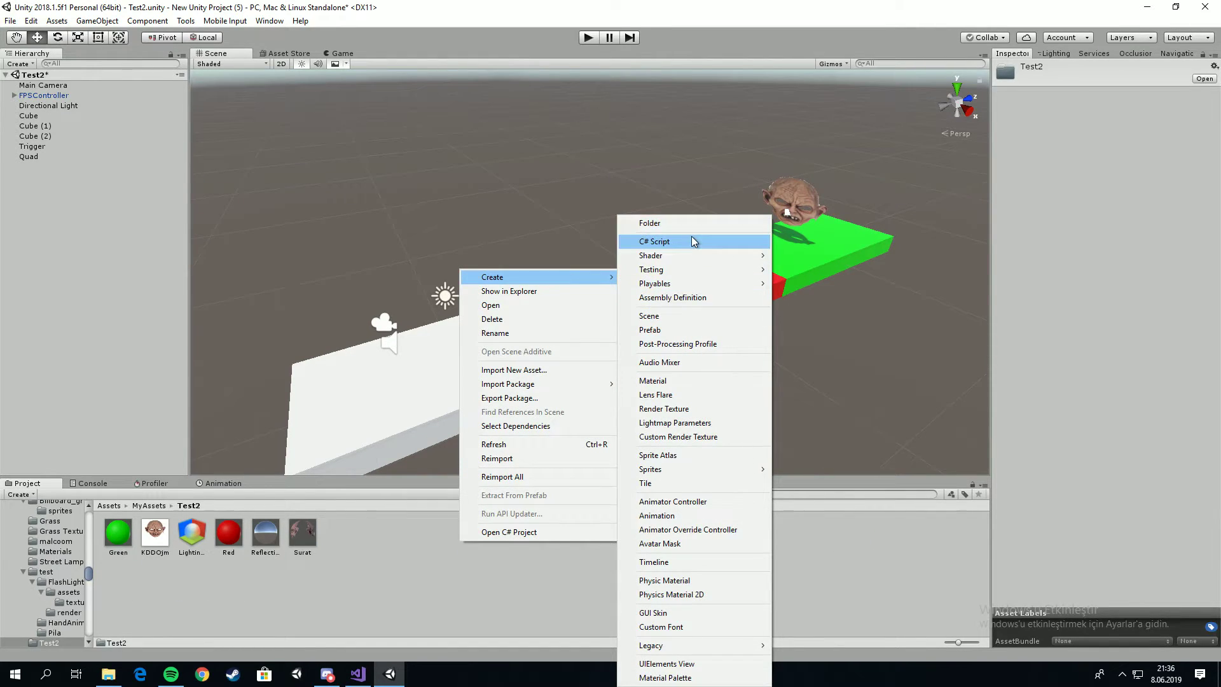
click(693, 241)
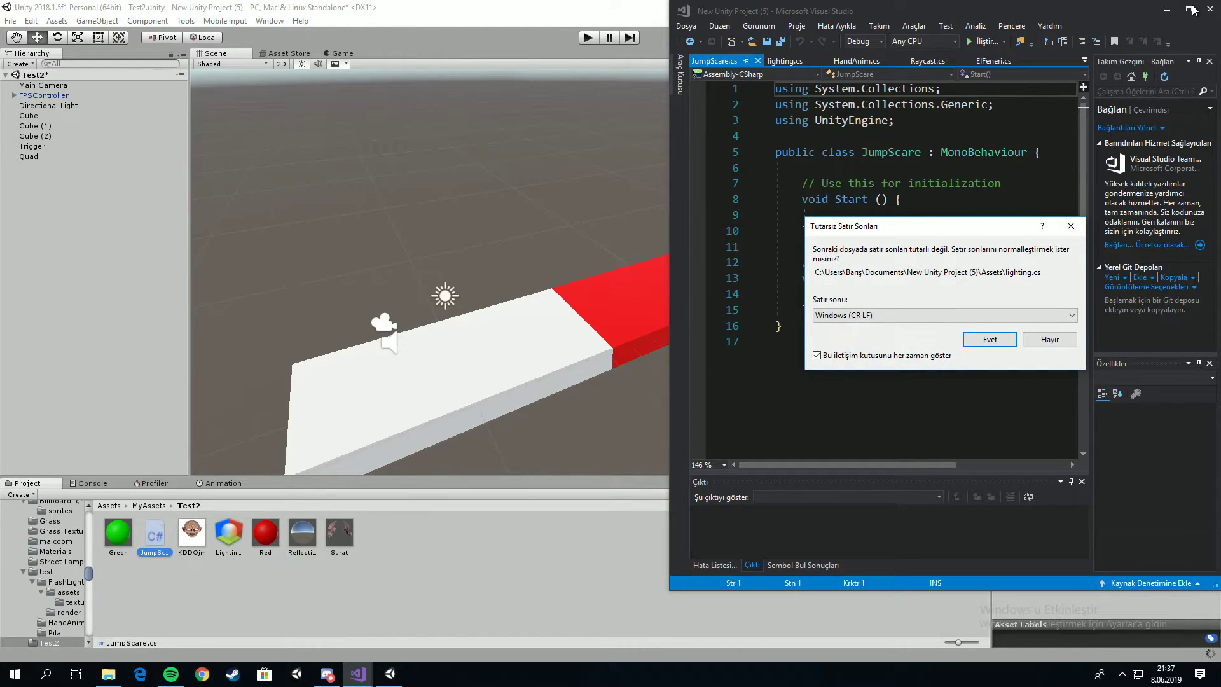
click(989, 339)
Step: Maximize Visual Studio and declare 'public GameObject öcü;' at the top of the class
click(1188, 8)
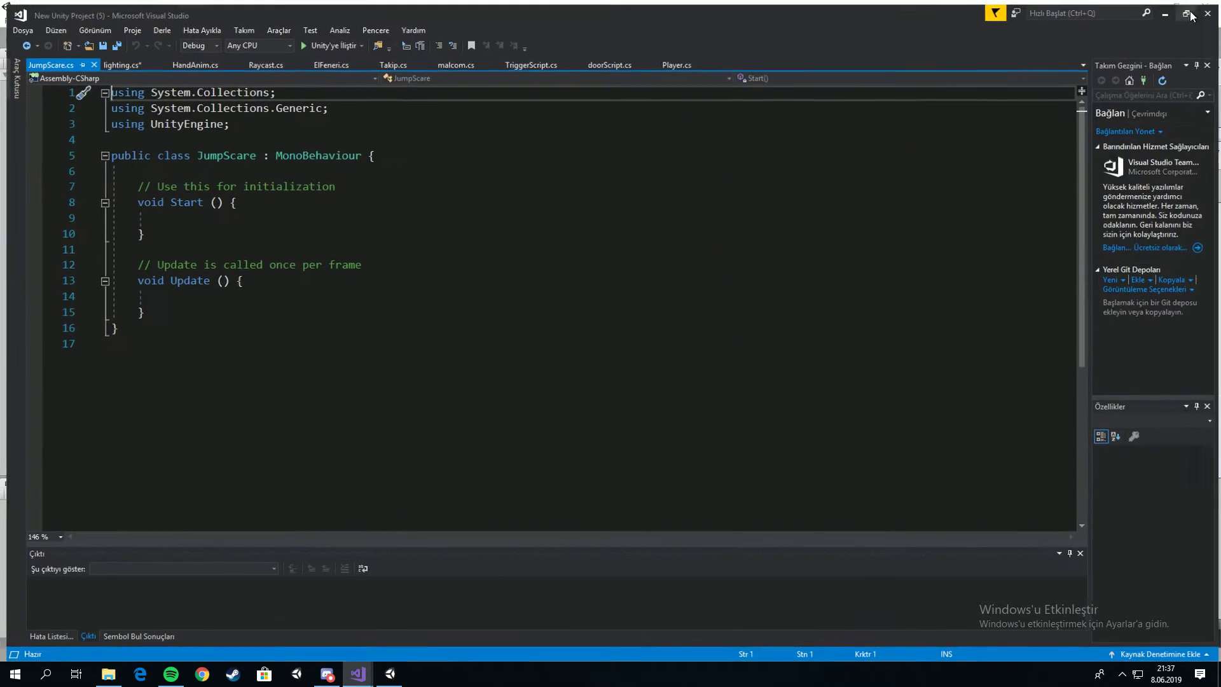
click(374, 201)
click(377, 170)
key(Return)
key(Return)
key(Return)
key(Return)
key(Up)
key(Up)
key(Up)
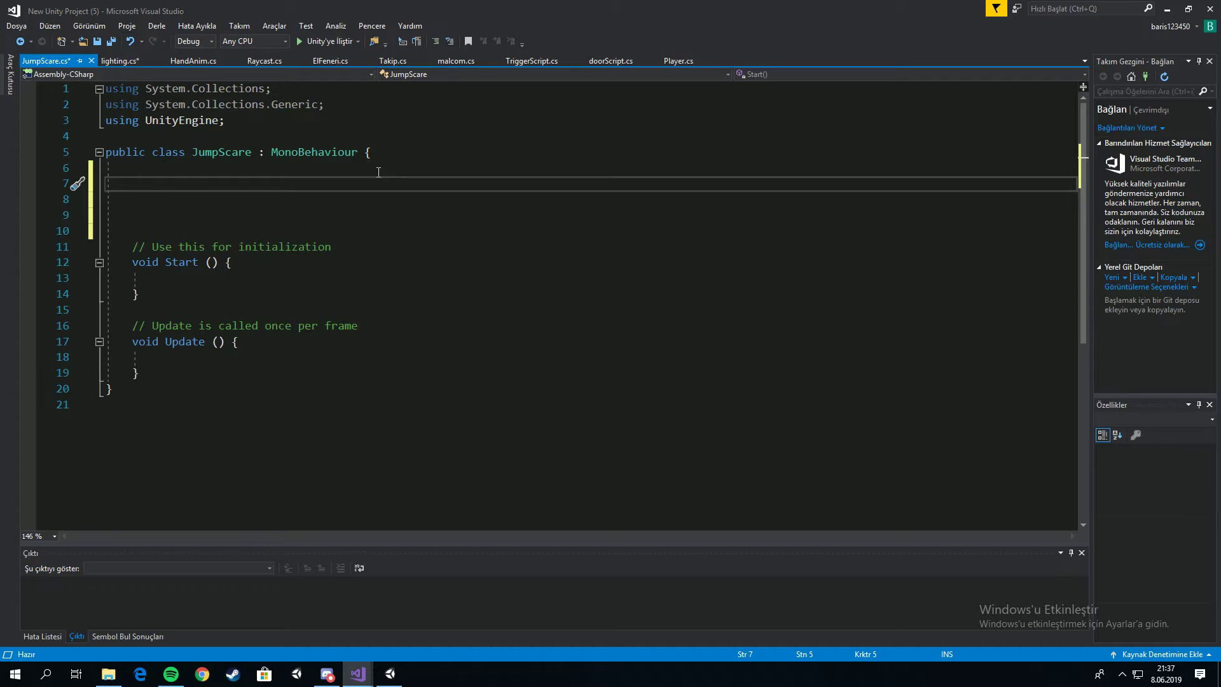
text(public )
text(GameObject öcü)
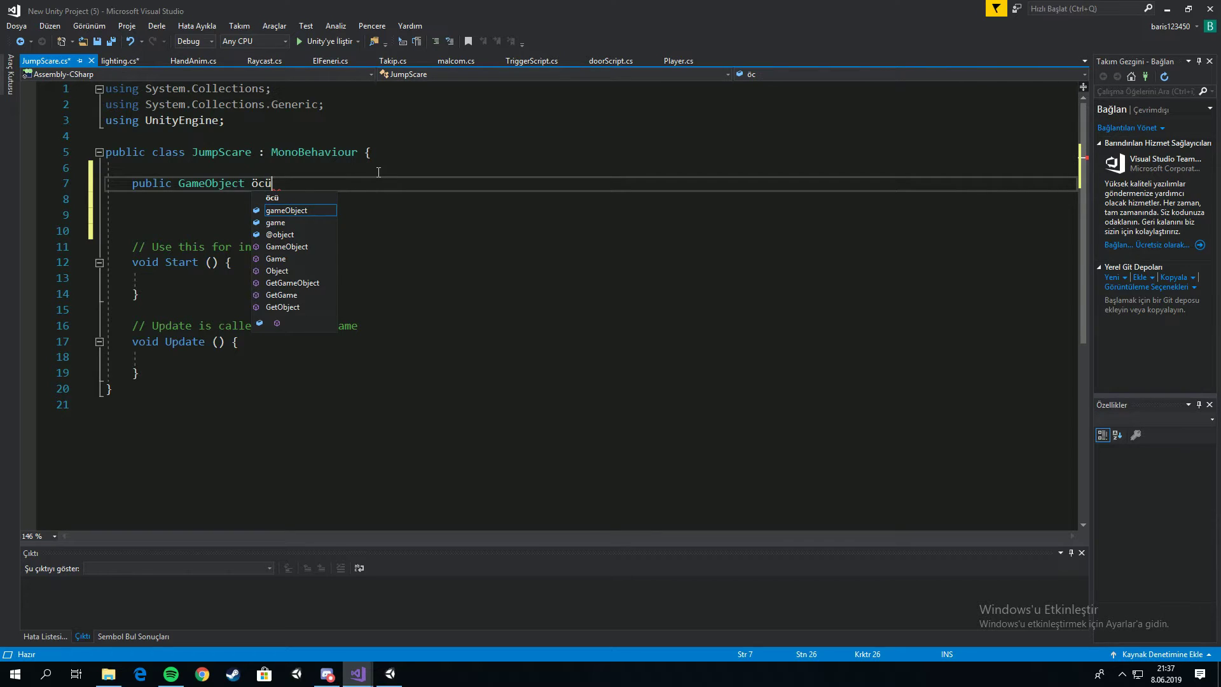
key(Escape)
text(;)
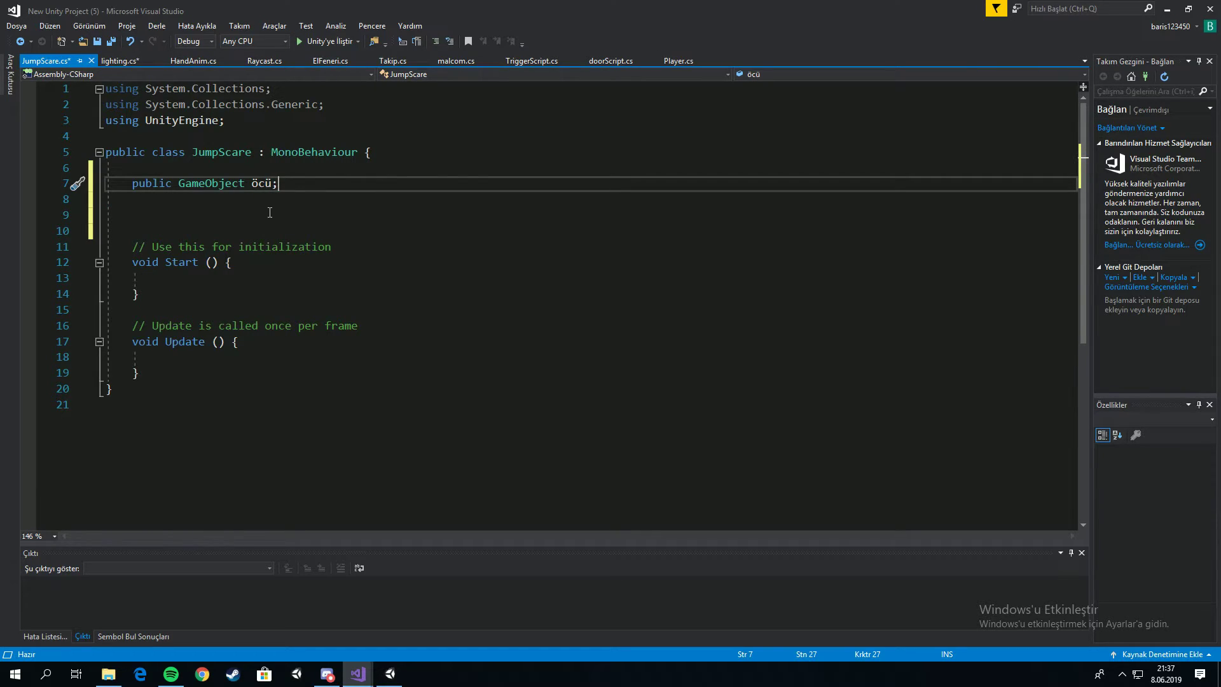
Step: Add 'öcü.SetActive(false);' inside the Start method
click(284, 278)
key(Return)
key(Return)
key(Return)
key(Up)
key(Up)
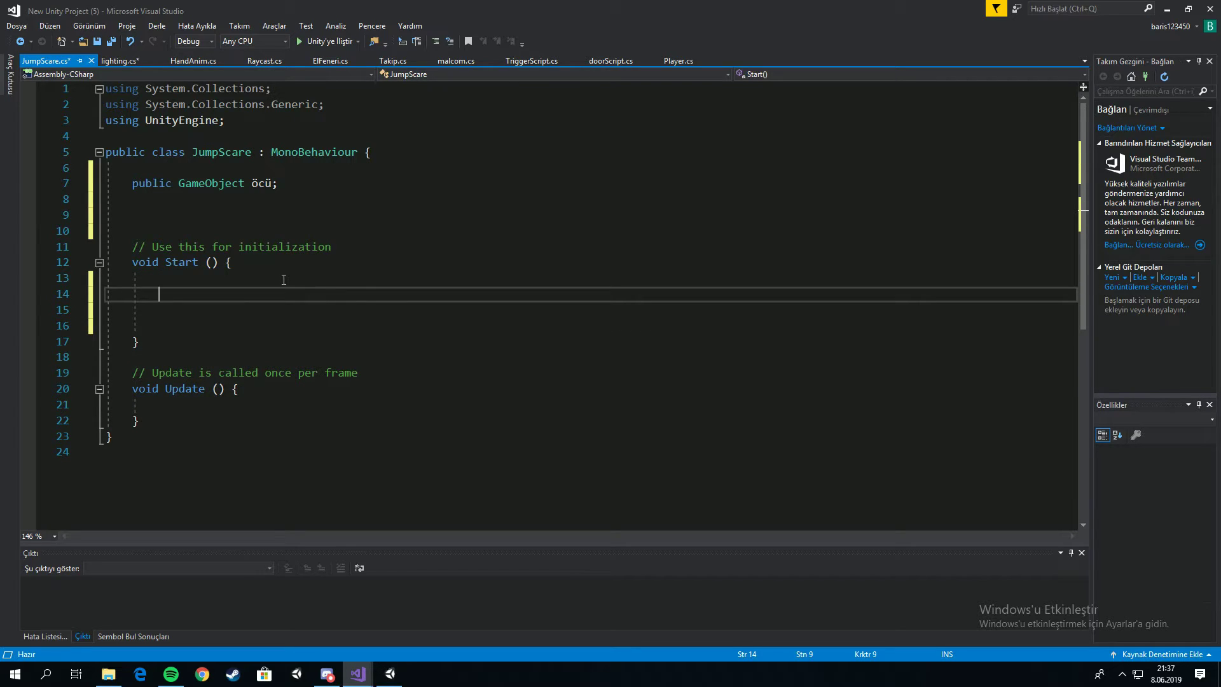
text(öcü)
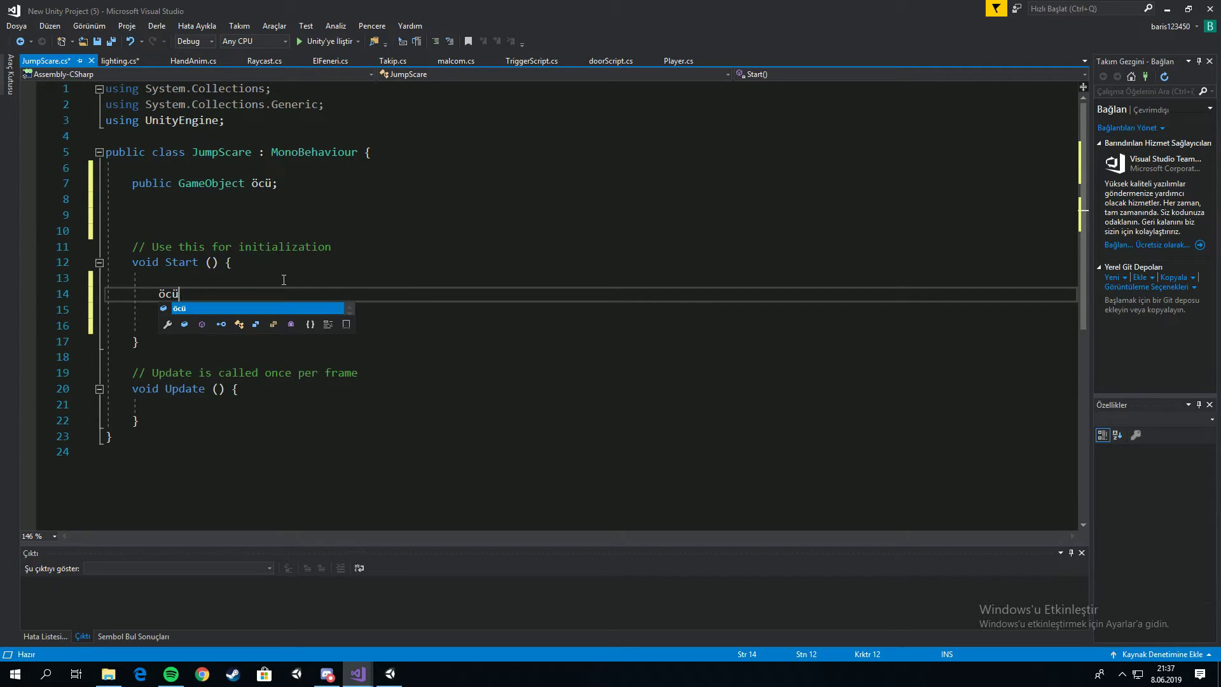
text(.SetActive)
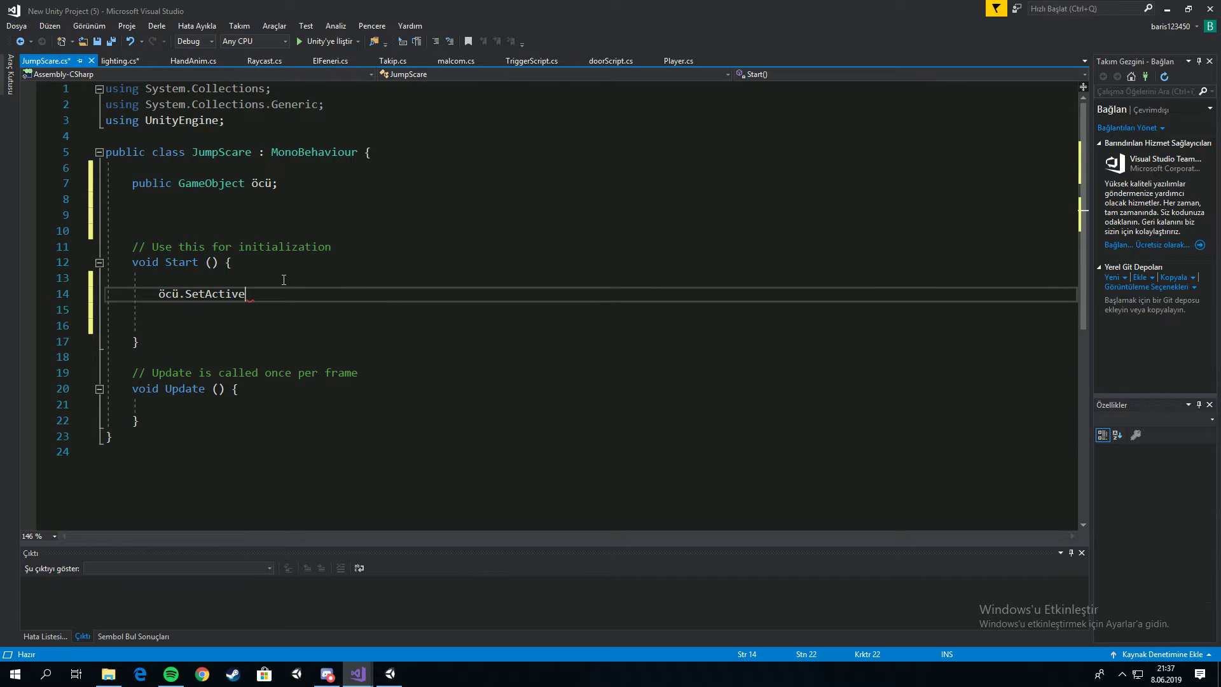
text((fas)
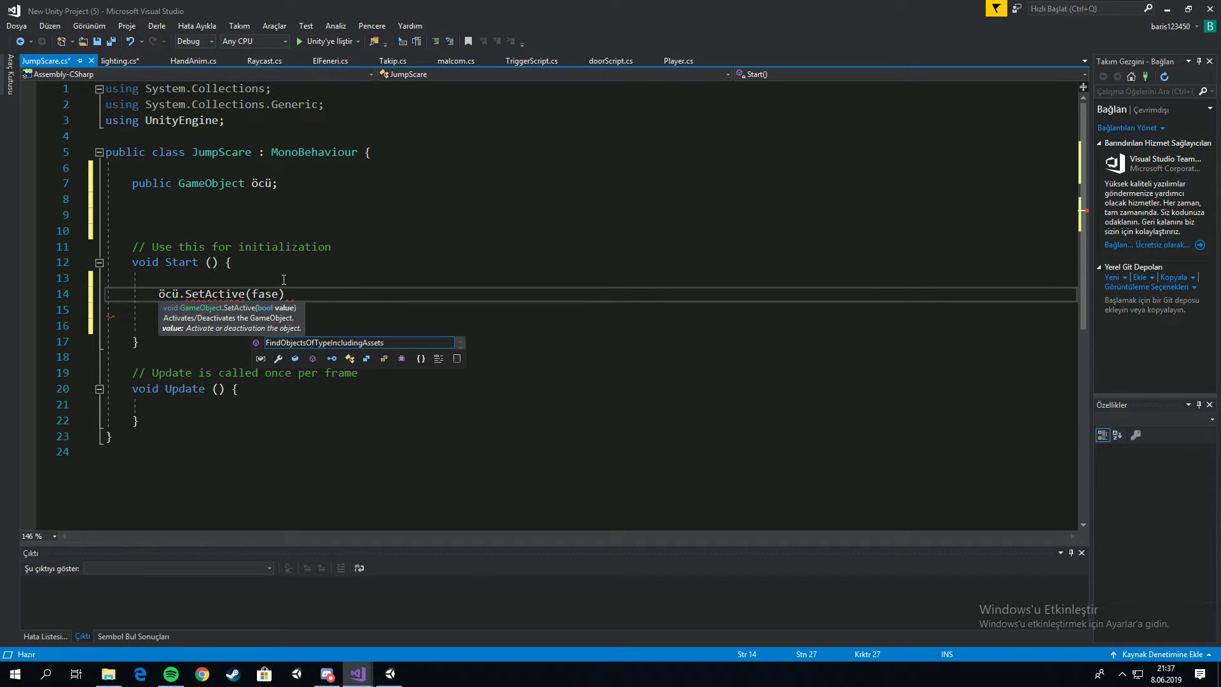
key(BackSpace)
text(lse)
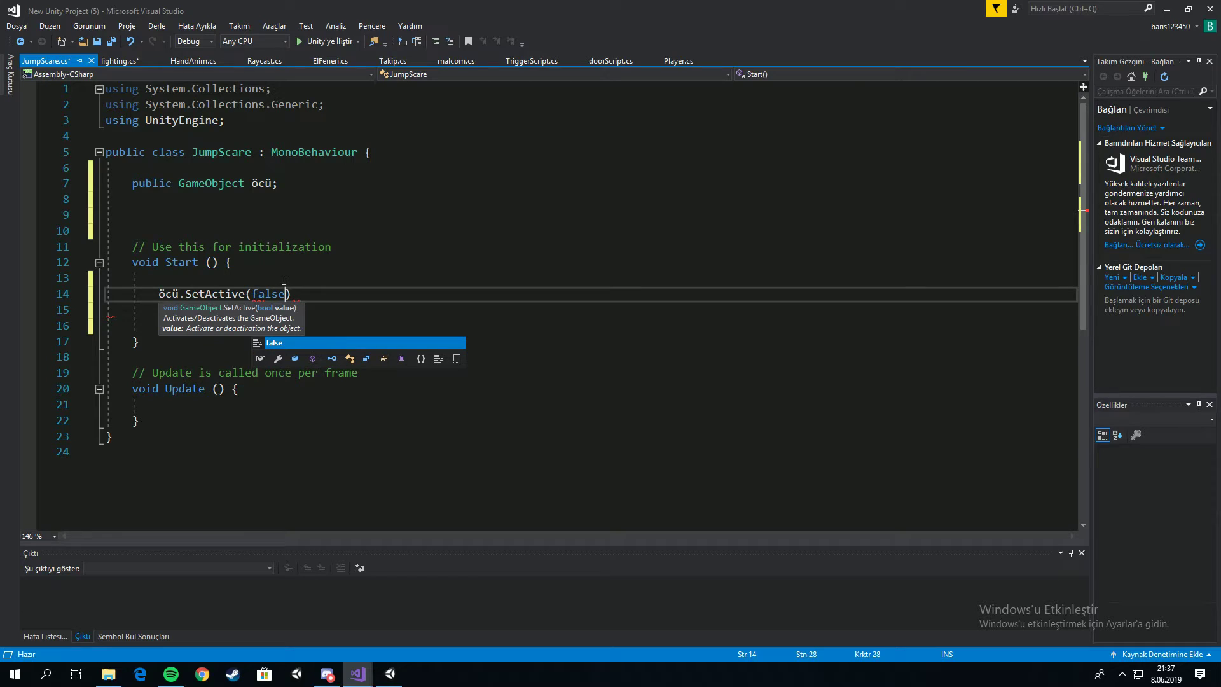
text();)
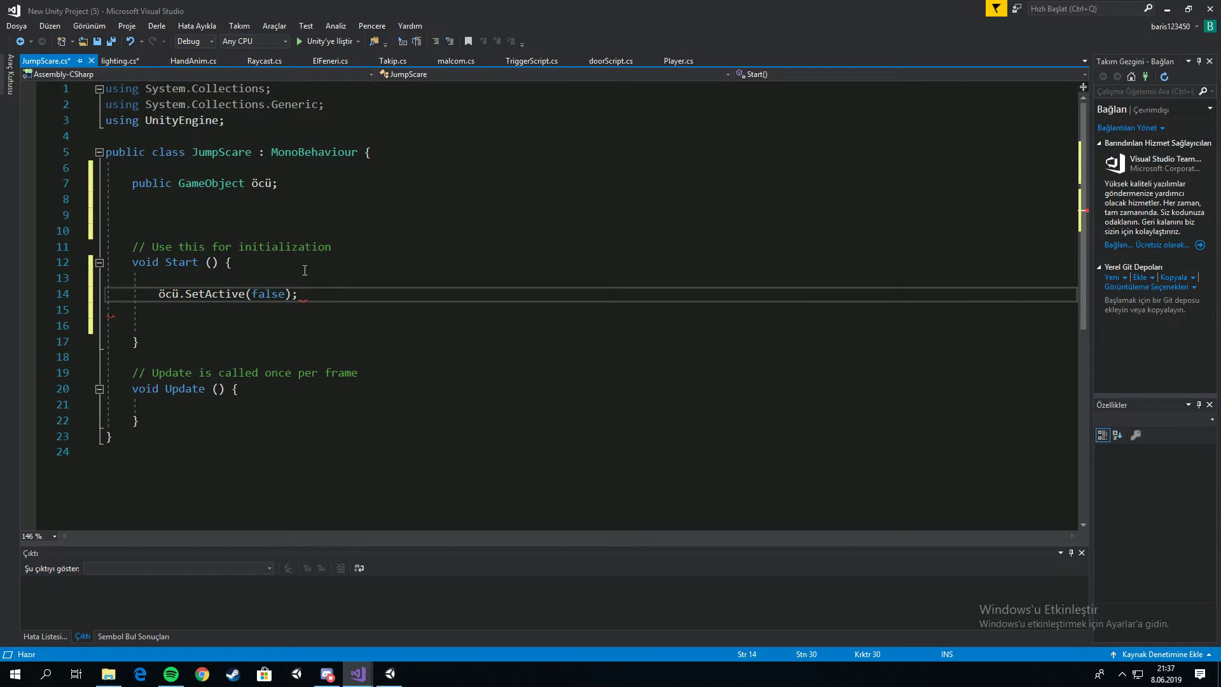
click(196, 427)
Step: Below Update, insert an OnTriggerEnter method stub via IntelliSense, undoing a wrong OnTransformChildrenChanged insert
key(Return)
key(Return)
key(Return)
key(Return)
key(Return)
key(Return)
key(Up)
key(Up)
key(Up)
key(Up)
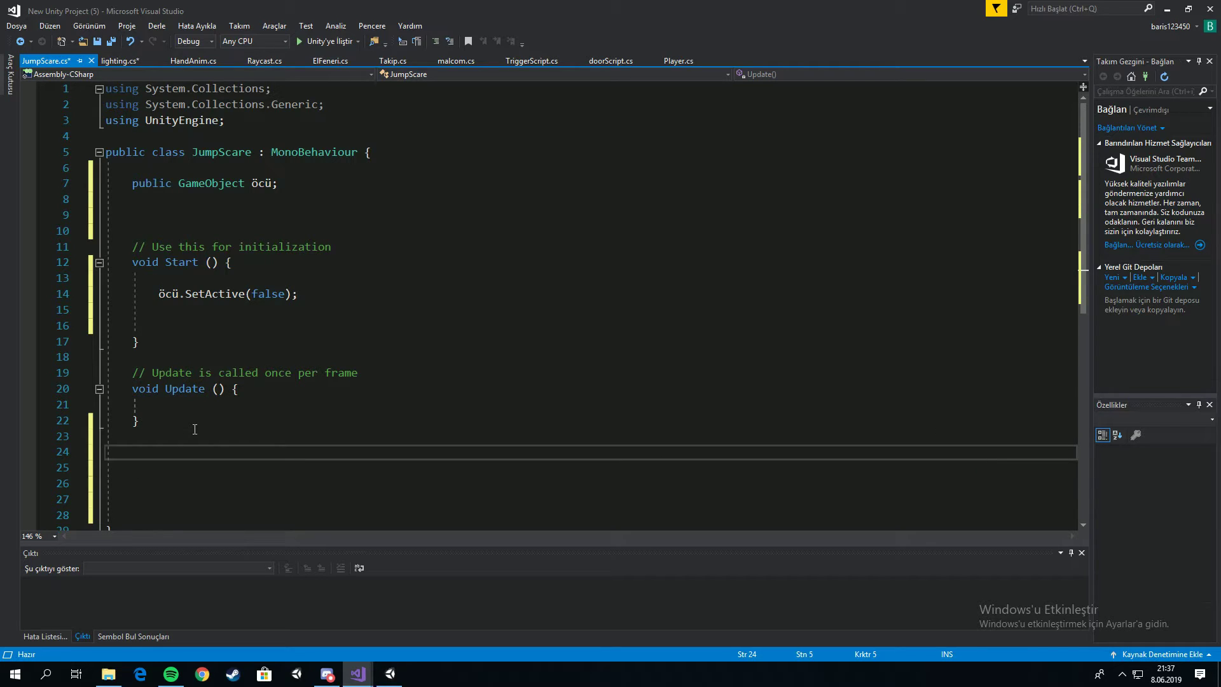
text(void ont)
key(Return)
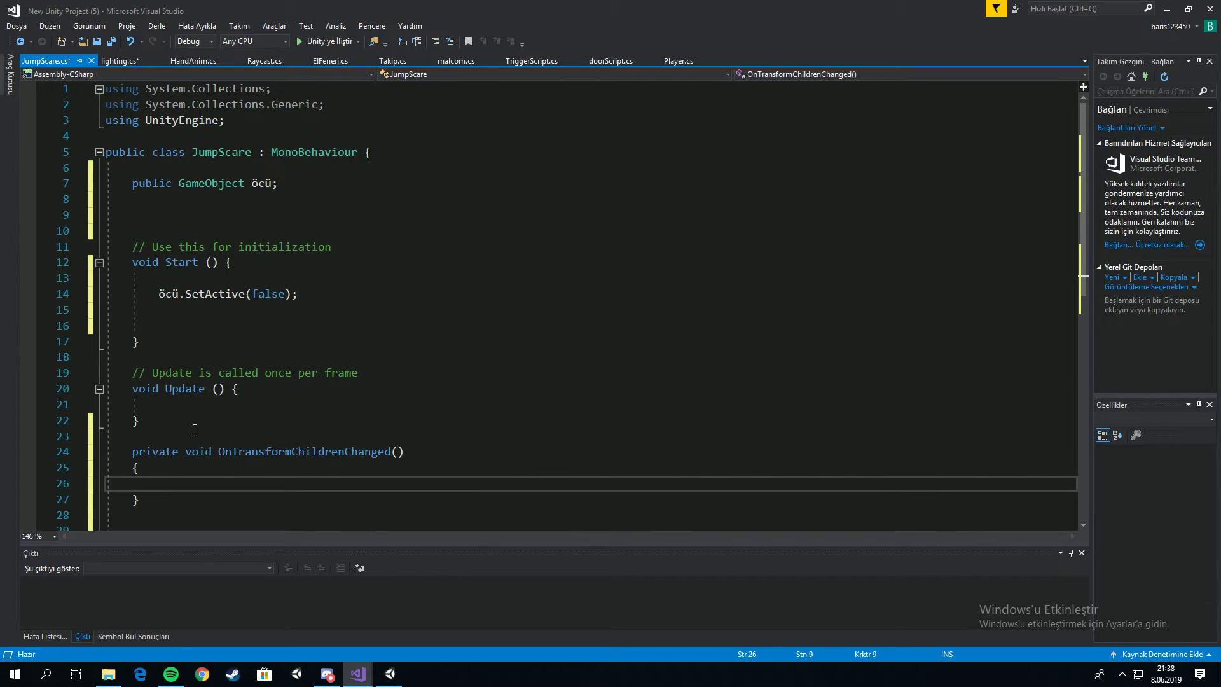
key(ctrl+z)
text(r)
key(BackSpace)
key(BackSpace)
key(BackSpace)
key(BackSpace)
key(BackSpace)
text(onre)
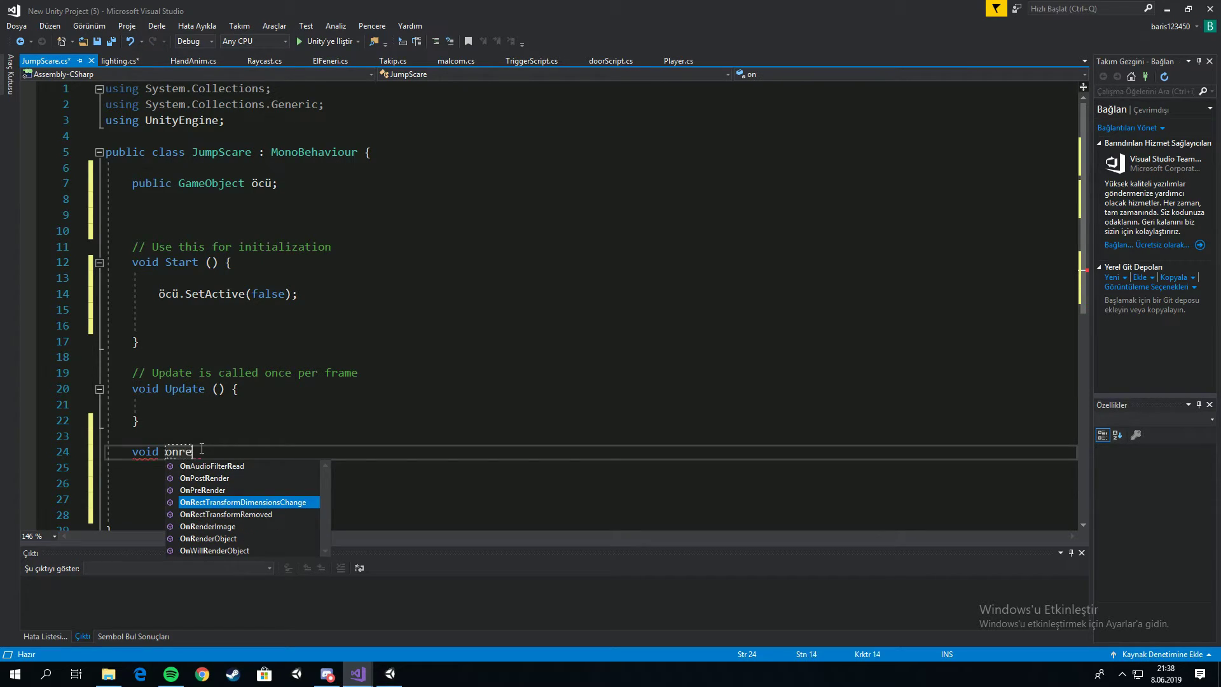
key(BackSpace)
key(BackSpace)
text(t)
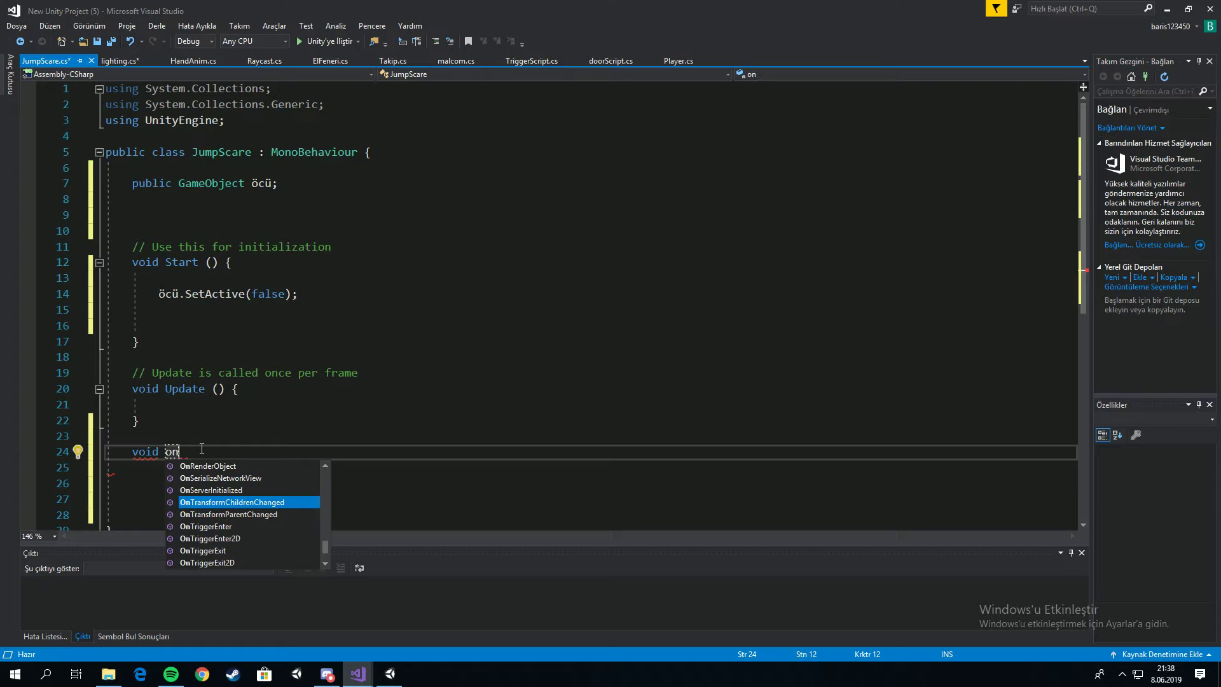
text(ri)
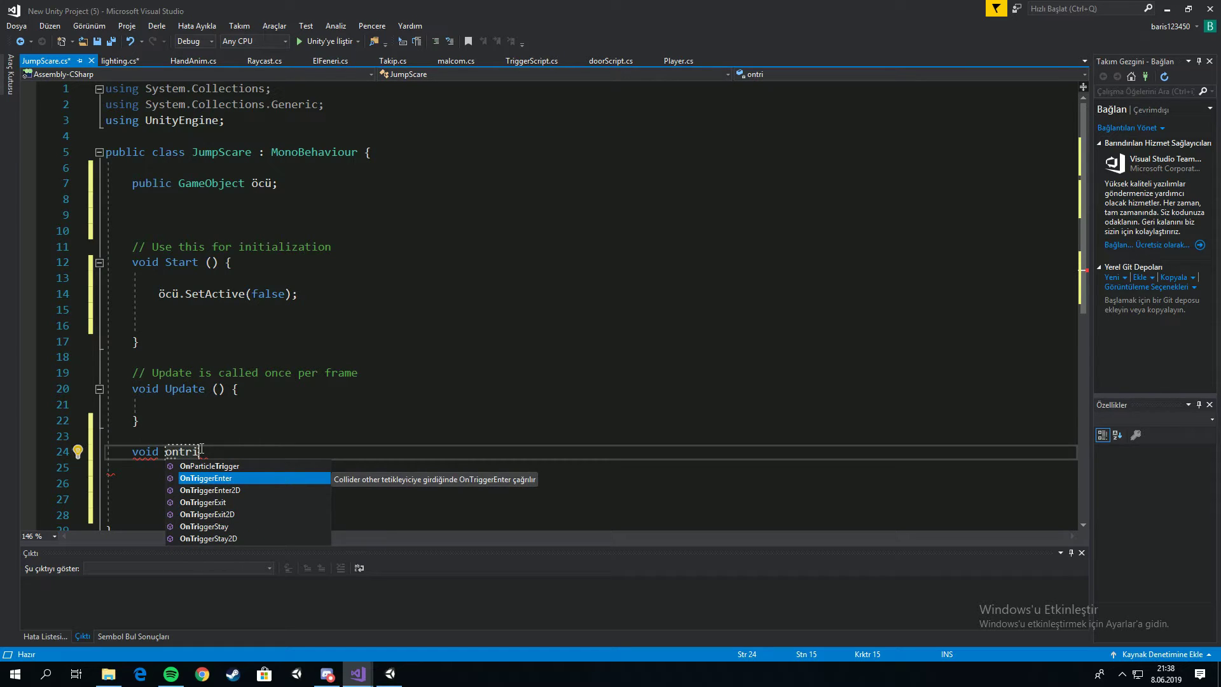
key(Return)
scroll(306, 393, down, 2)
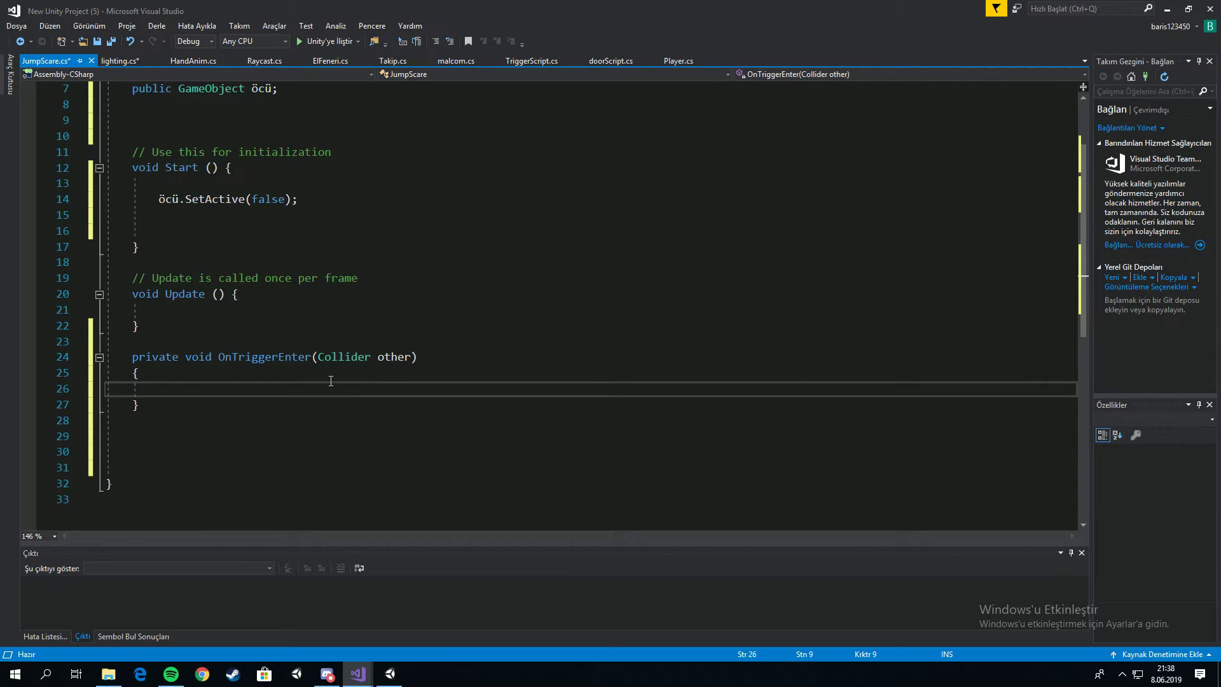
Step: Inside it, add an if checking gameObject.tag == "Player" with an empty brace block
text(if(collider)
key(BackSpace)
text(.g)
key(Tab)
text(.tag == )
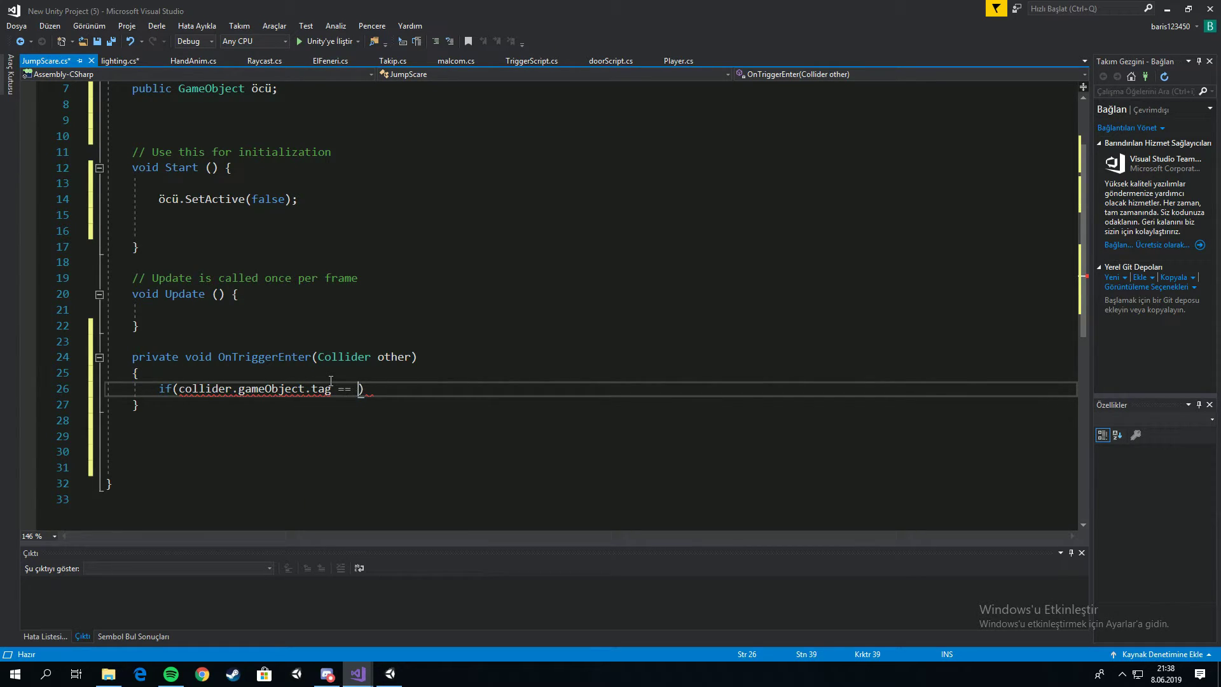
text("Player"))
key(Return)
text({)
key(Return)
key(Return)
key(Return)
key(Up)
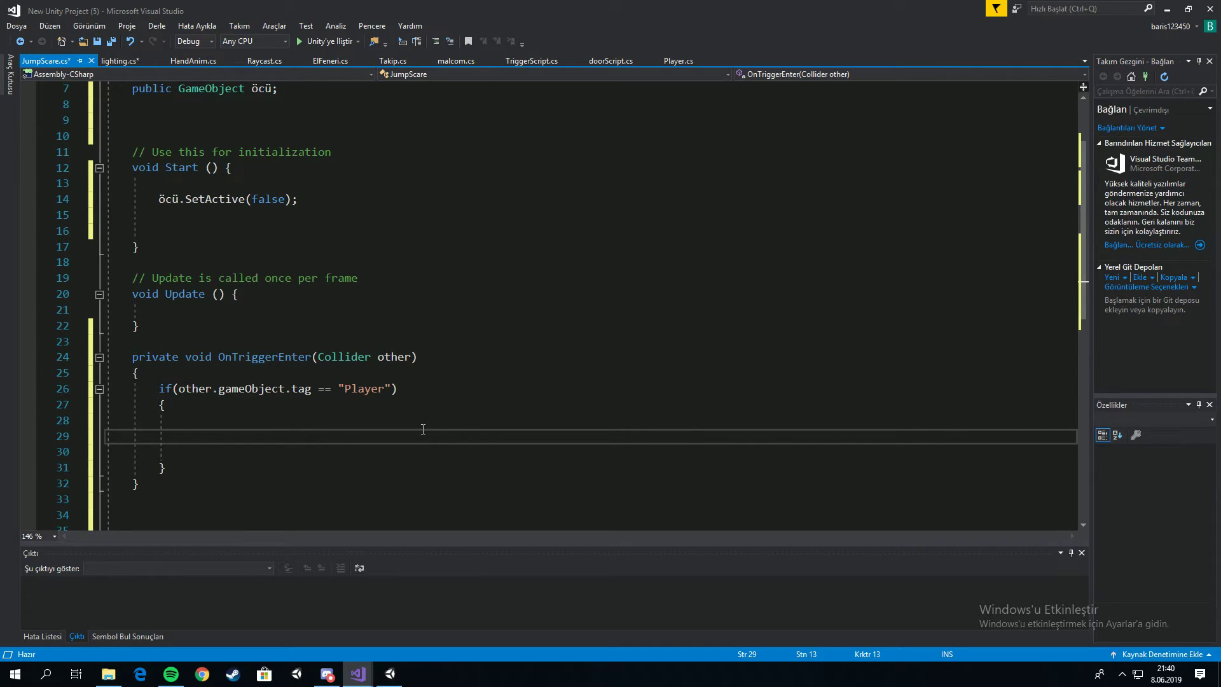
Step: Copy the öcü.SetActive(false) statement from Start into the Player if block
click(366, 417)
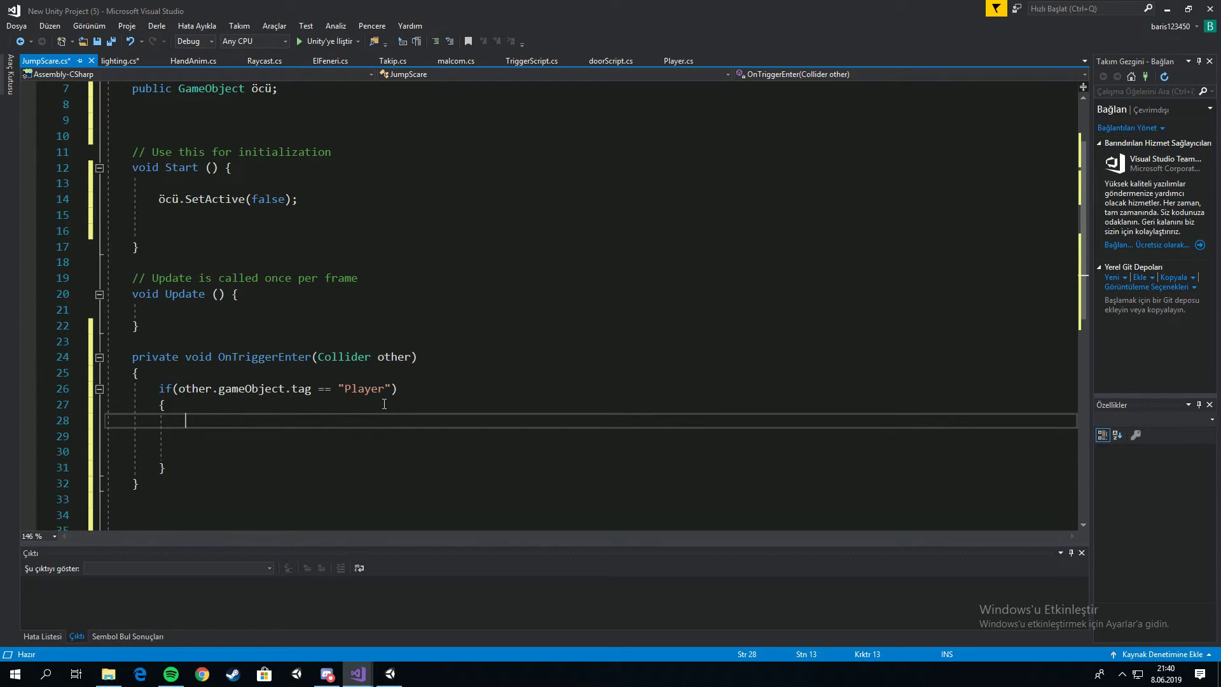
drag(300, 199, 158, 200)
key(ctrl+c)
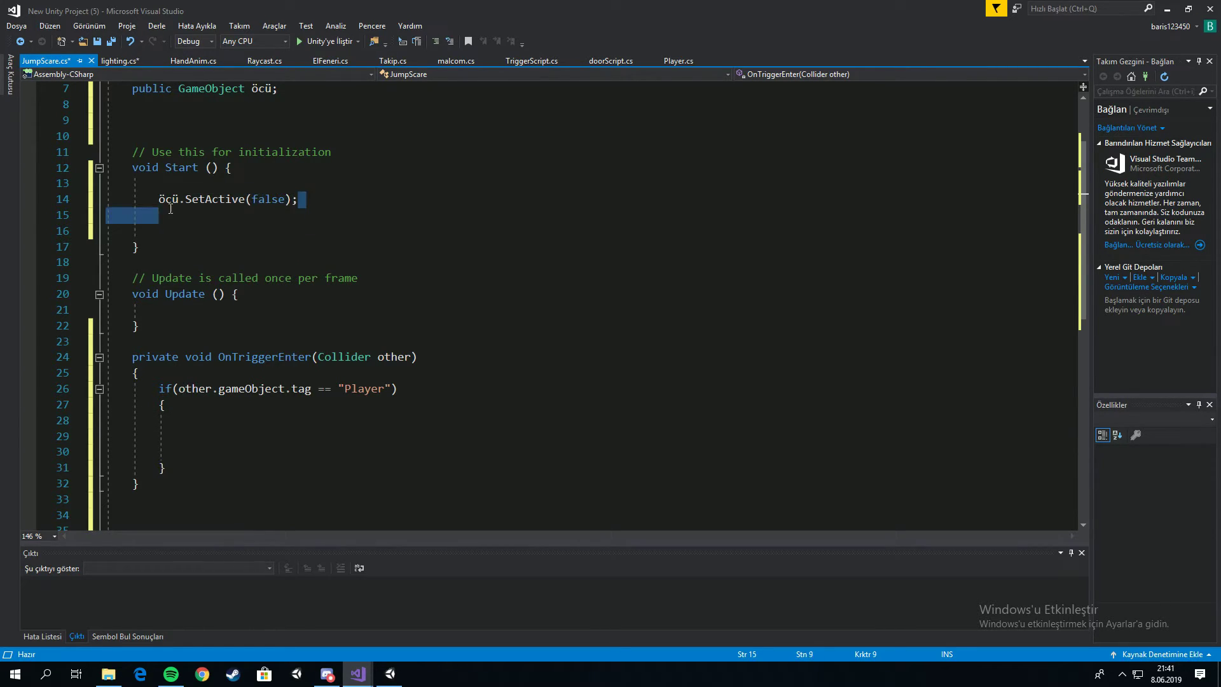
click(198, 420)
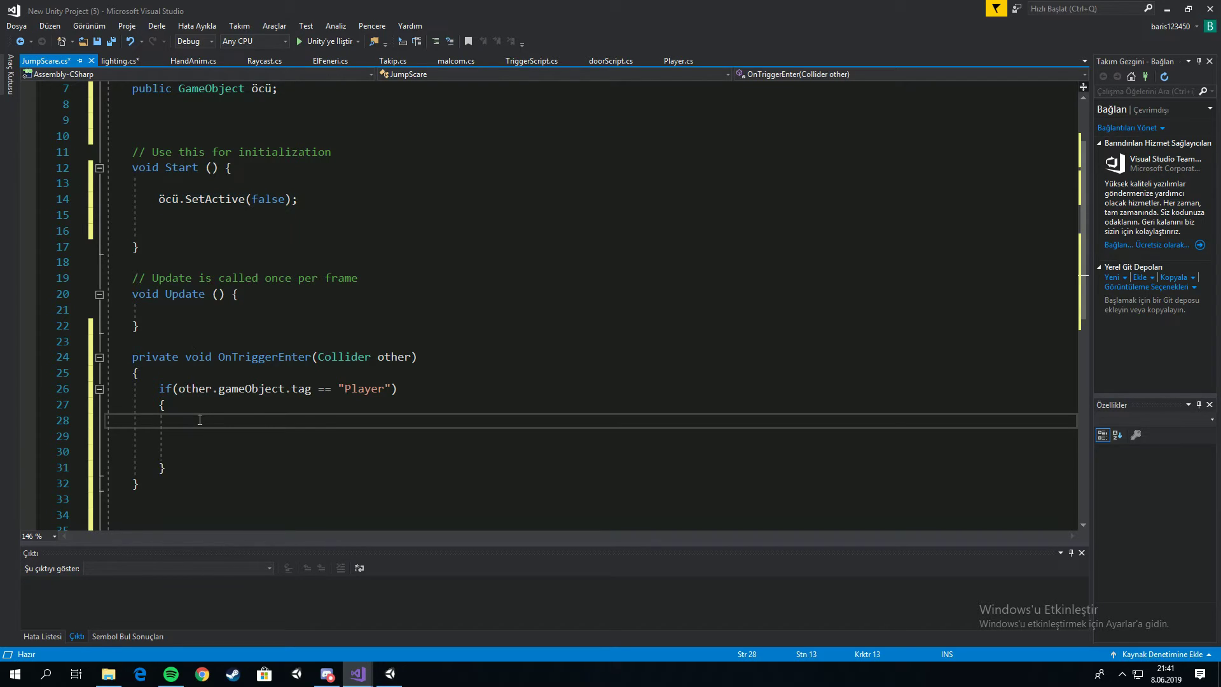
key(ctrl+v)
key(Return)
Step: Below it, add StartCoroutine(JumpS()); using IntelliSense
text(S)
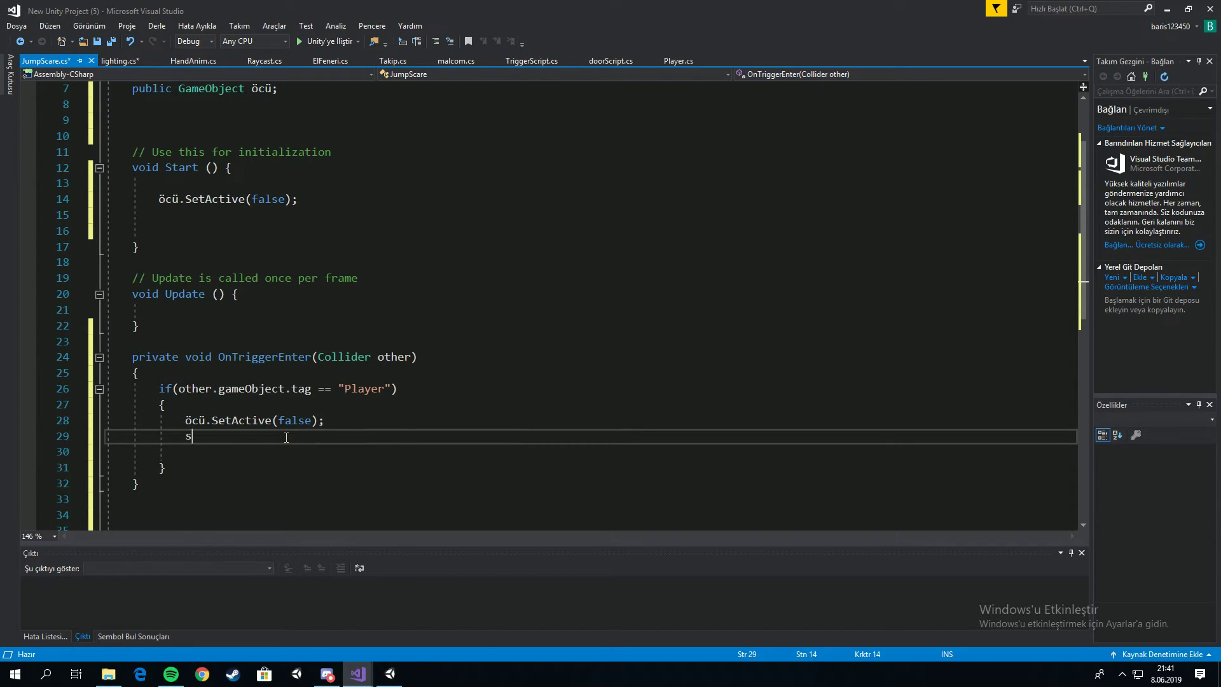
text(tart Cor)
key(BackSpace)
key(BackSpace)
key(BackSpace)
key(BackSpace)
key(BackSpace)
key(BackSpace)
key(BackSpace)
key(BackSpace)
text(Start()
key(BackSpace)
key(BackSpace)
key(BackSpace)
key(BackSpace)
key(BackSpace)
key(BackSpace)
text(star)
key(Down)
key(Tab)
text((jump)
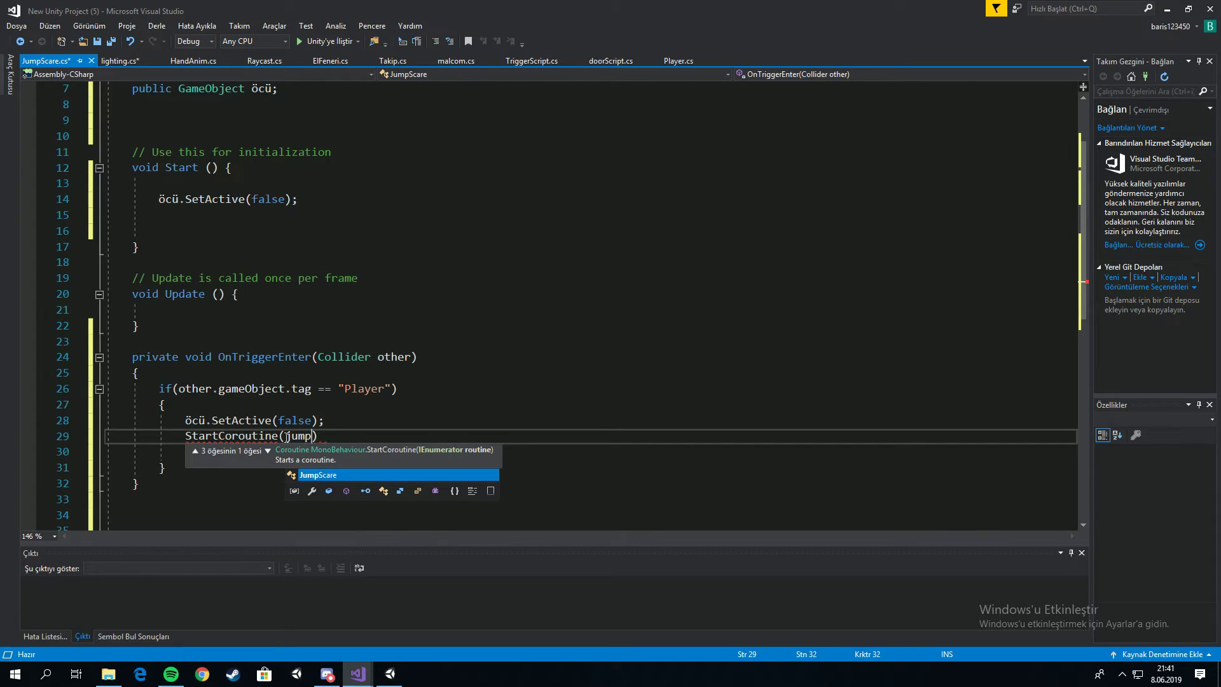
text(()
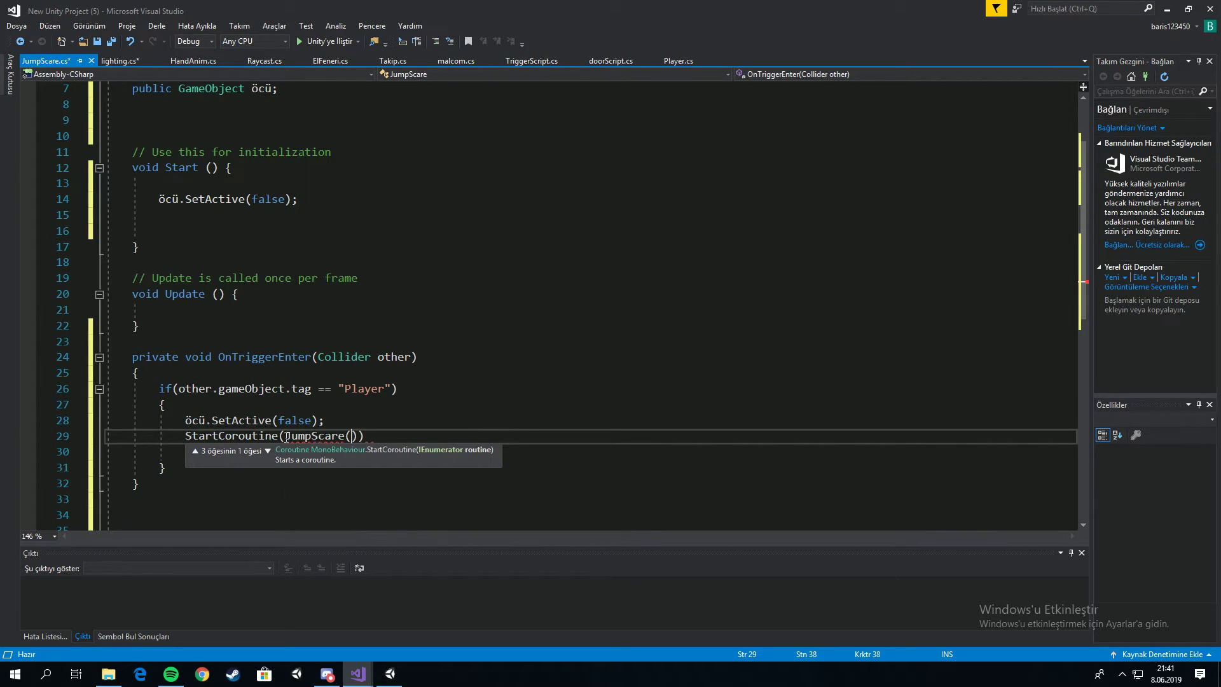
key(Left)
key(BackSpace)
key(BackSpace)
key(BackSpace)
key(BackSpace)
key(Right)
key(Right)
key(Right)
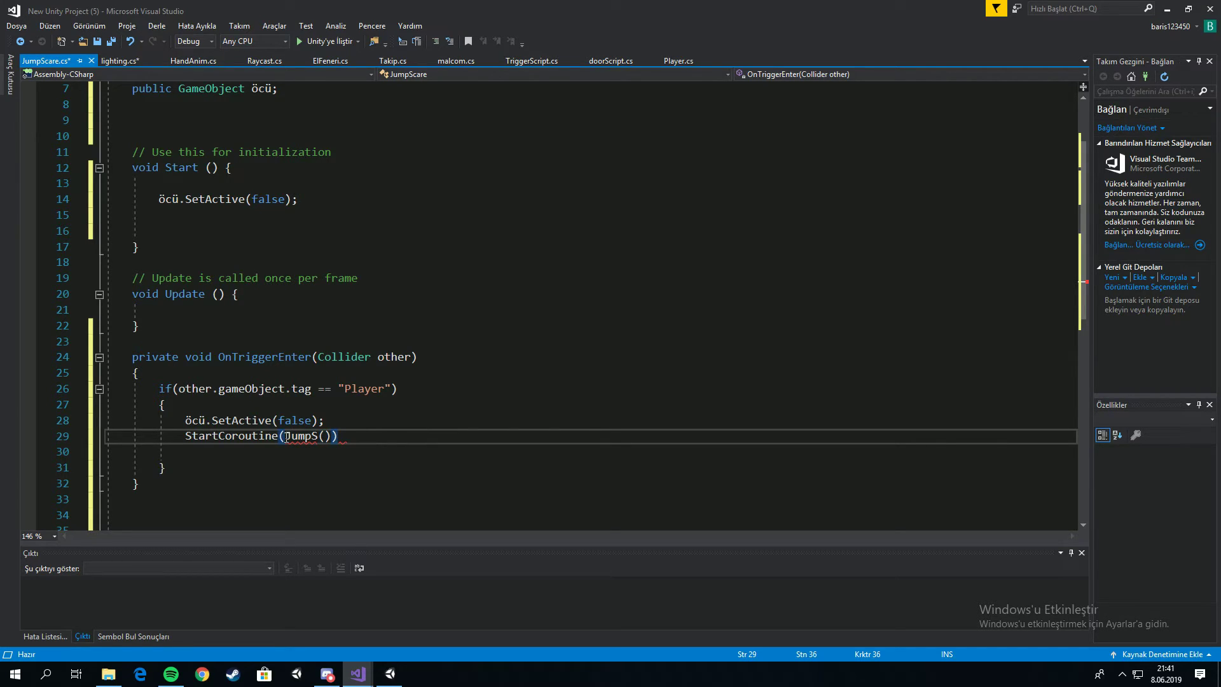
text(;)
right_click(287, 437)
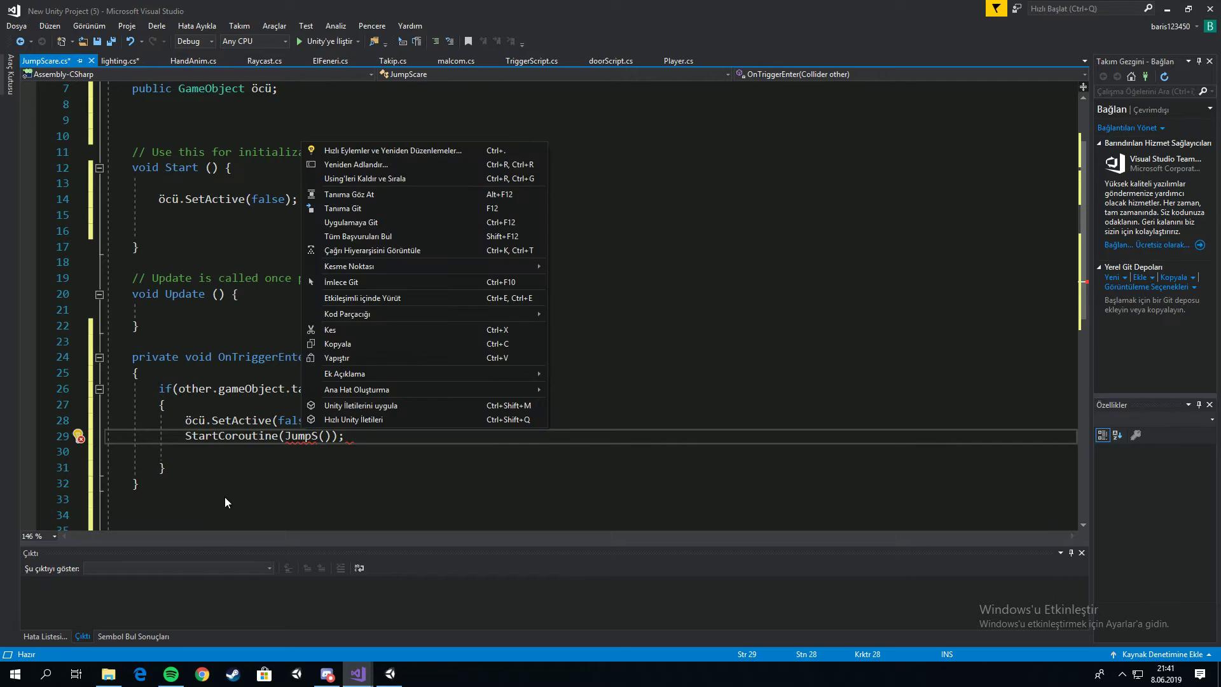
Step: Below OnTriggerEnter, declare an IEnumerator JumpS() method with an empty brace body
click(226, 498)
scroll(228, 495, down, 2)
key(Return)
text(IEnu)
key(Tab)
key(BackSpace)
key(BackSpace)
key(BackSpace)
key(BackSpace)
text(ator JumpS)
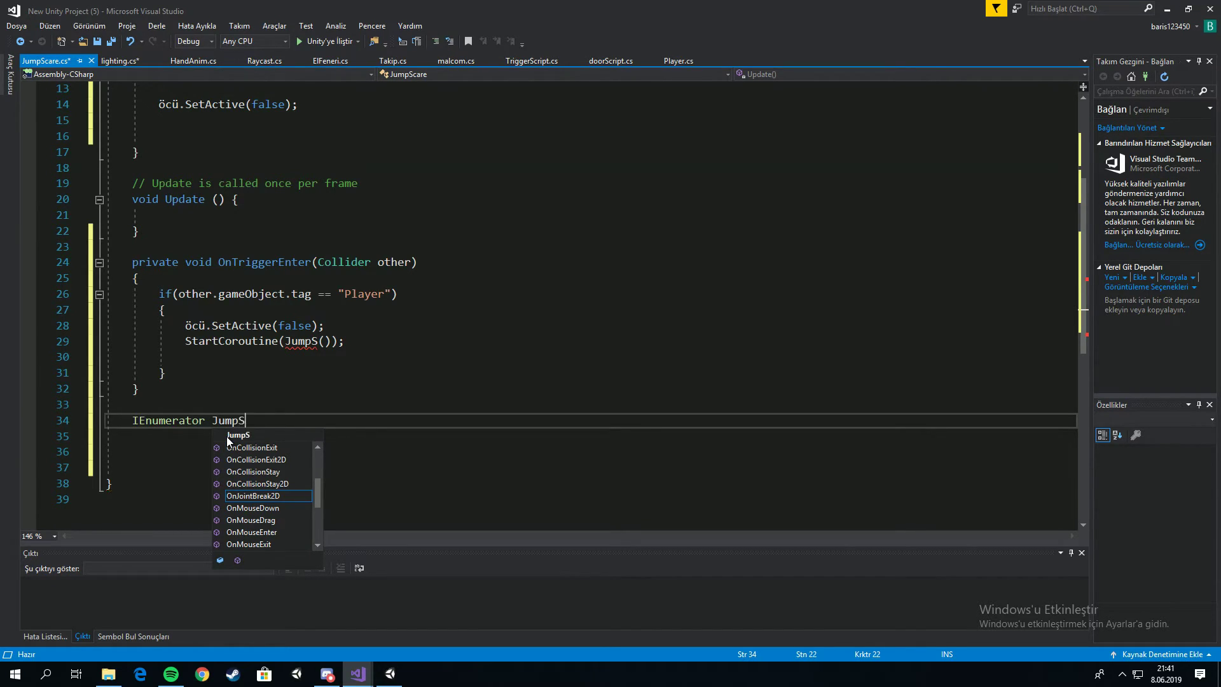
text(())
key(Return)
text({)
key(Return)
key(Return)
key(Return)
key(Return)
key(Up)
key(Up)
key(Up)
key(Up)
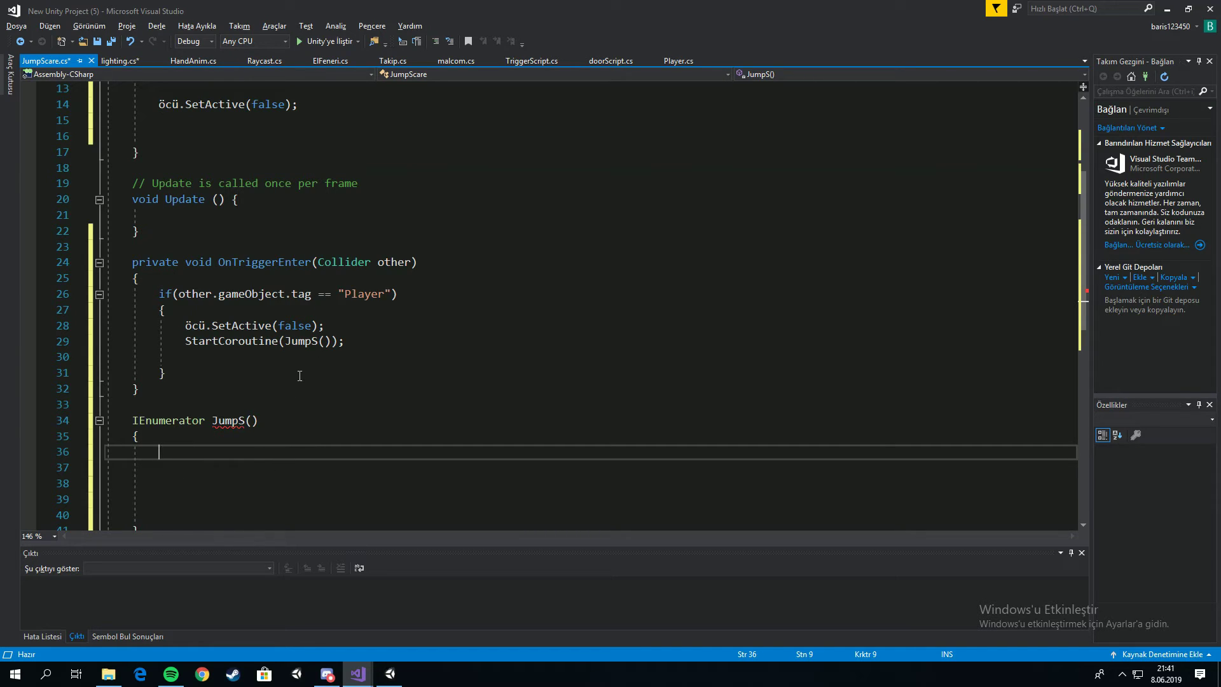
Step: Inside JumpS, write 'yield return new WaitForSeconds(1);'
text(yield return new w)
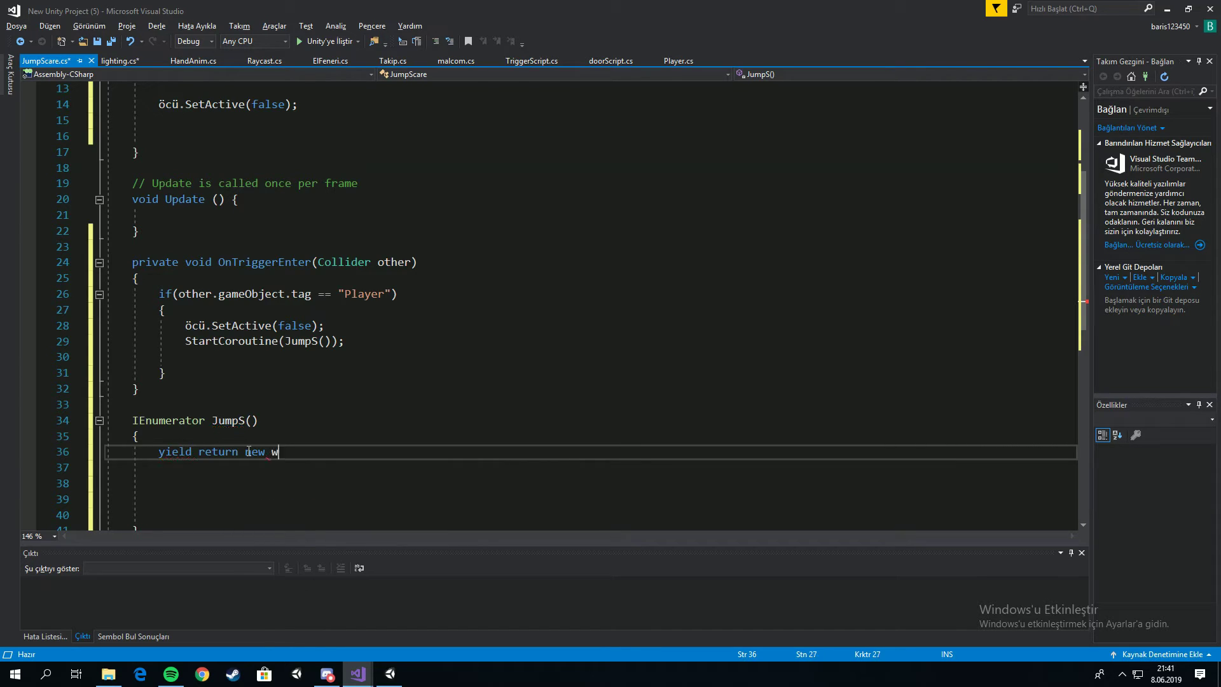
text(ai)
key(Tab)
key(BackSpace)
key(BackSpace)
key(BackSpace)
key(BackSpace)
key(BackSpace)
key(BackSpace)
key(BackSpace)
key(BackSpace)
key(BackSpace)
text(Se)
text(conds)
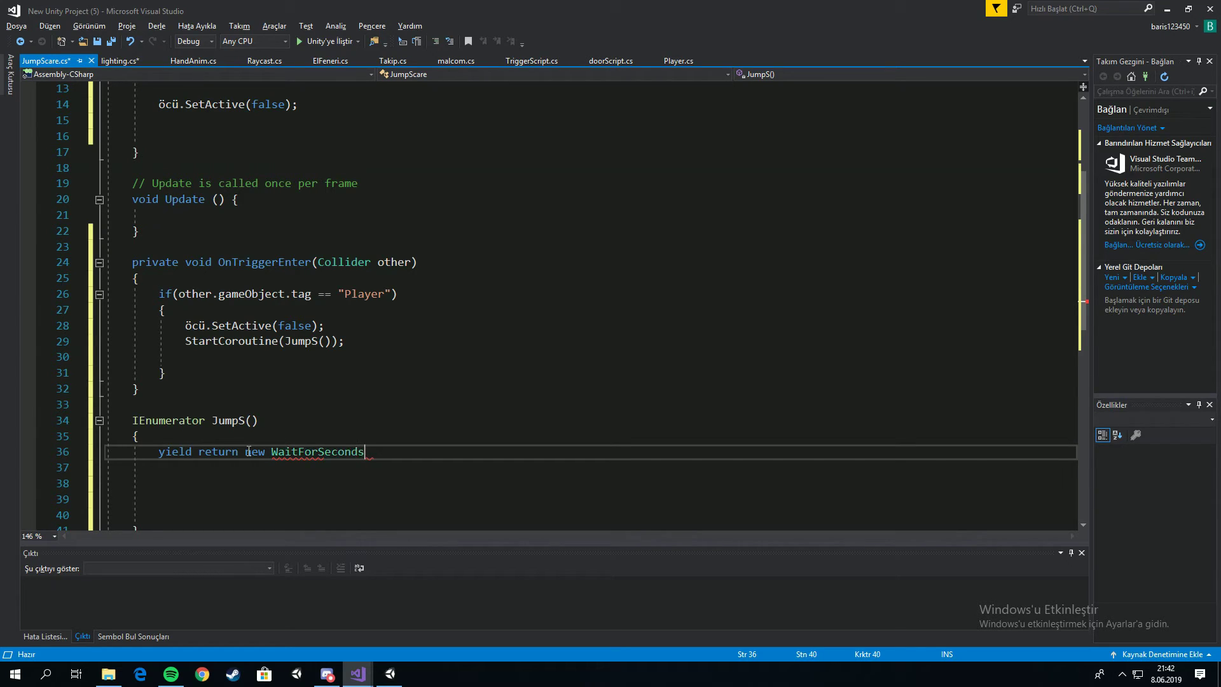
text((1)
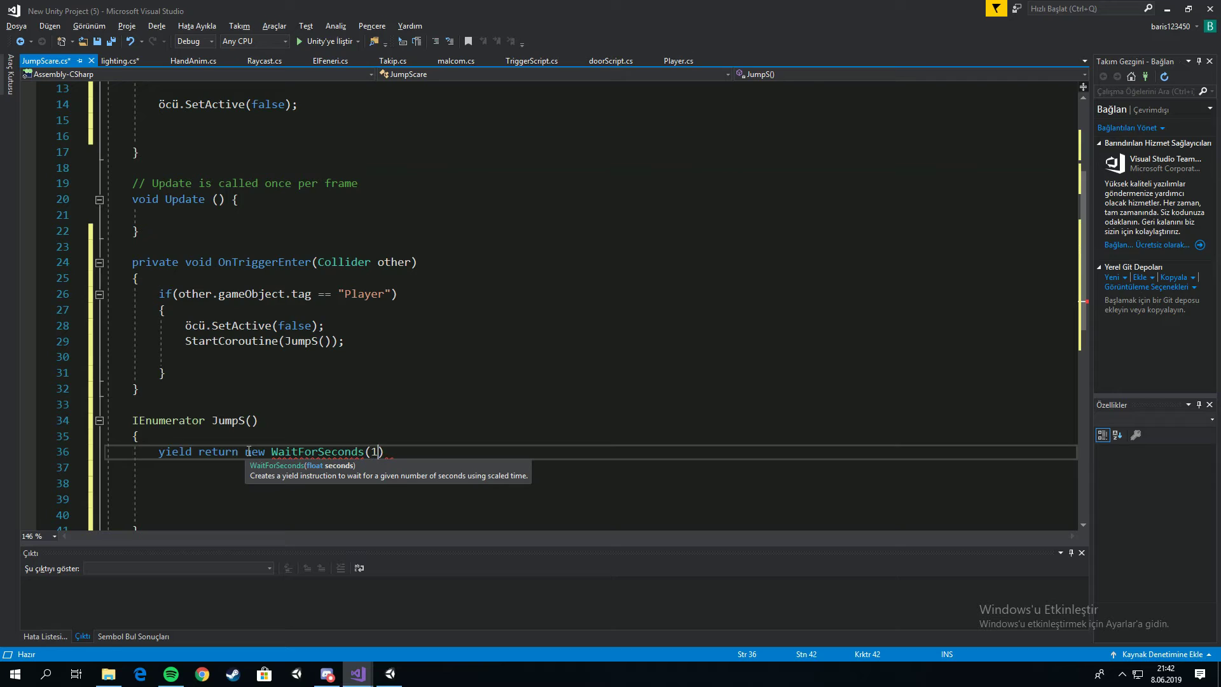
text())
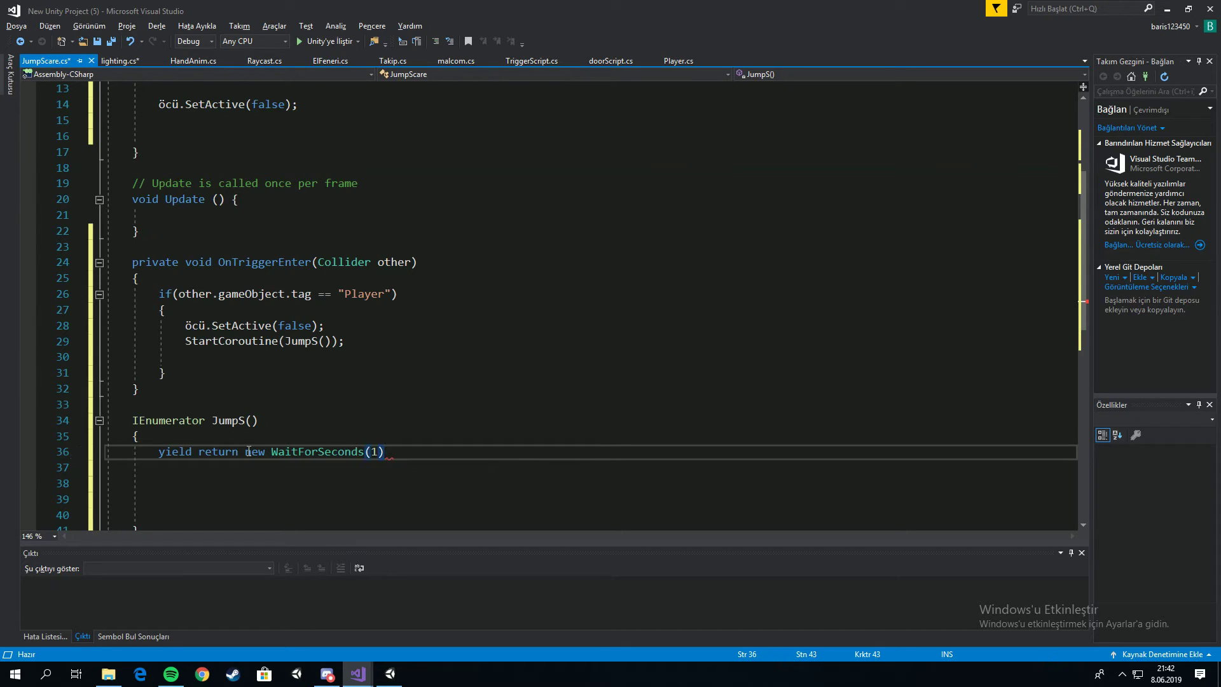
text(;)
Step: Paste öcü.SetActive(false) after the wait in JumpS, switch the trigger's call to SetActive(true), then save
drag(326, 327, 185, 331)
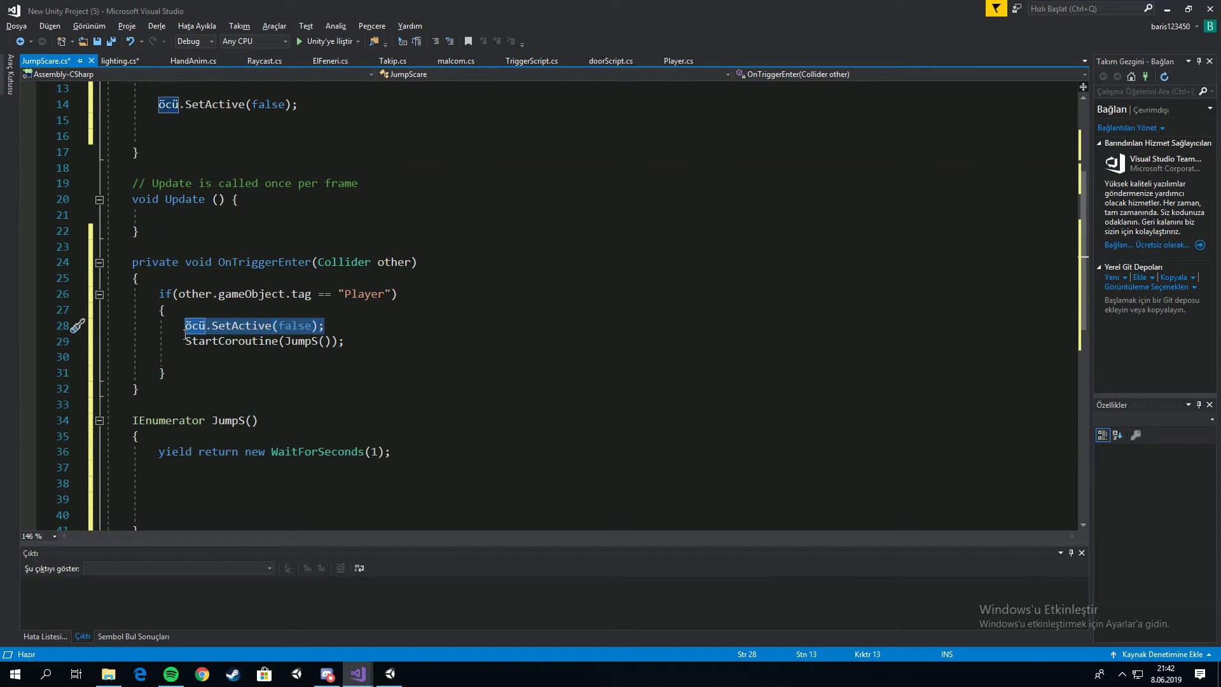
key(ctrl+c)
click(176, 467)
key(ctrl+v)
double_click(282, 326)
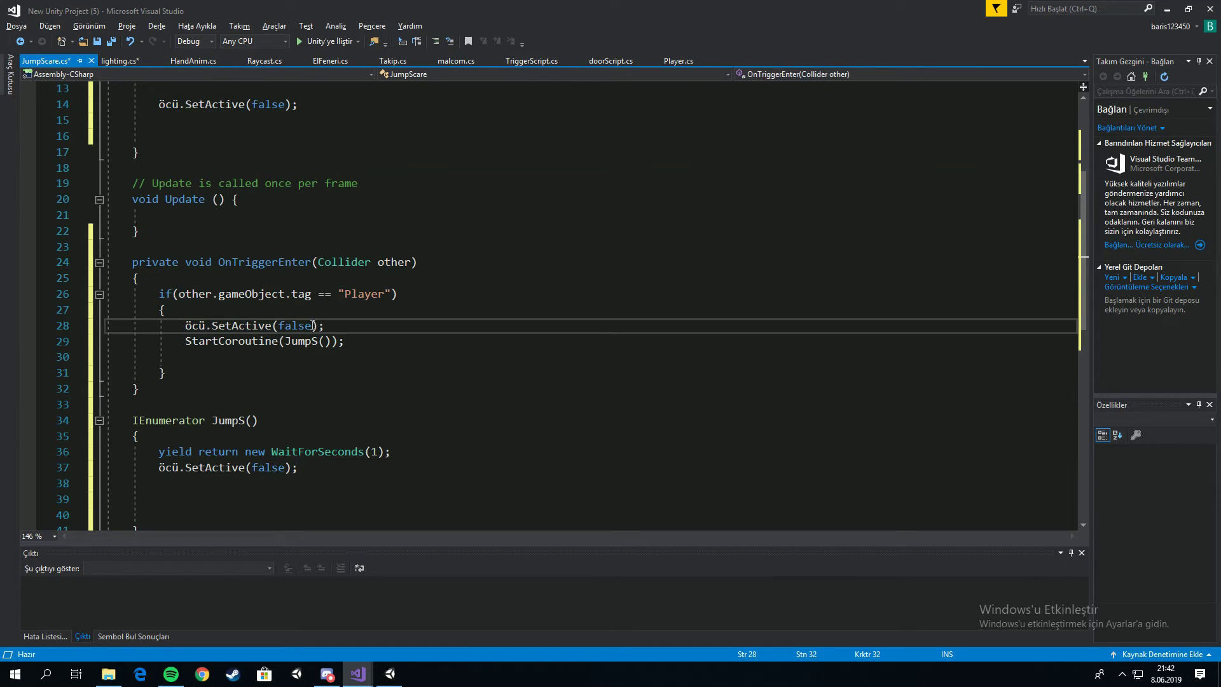
text(true)
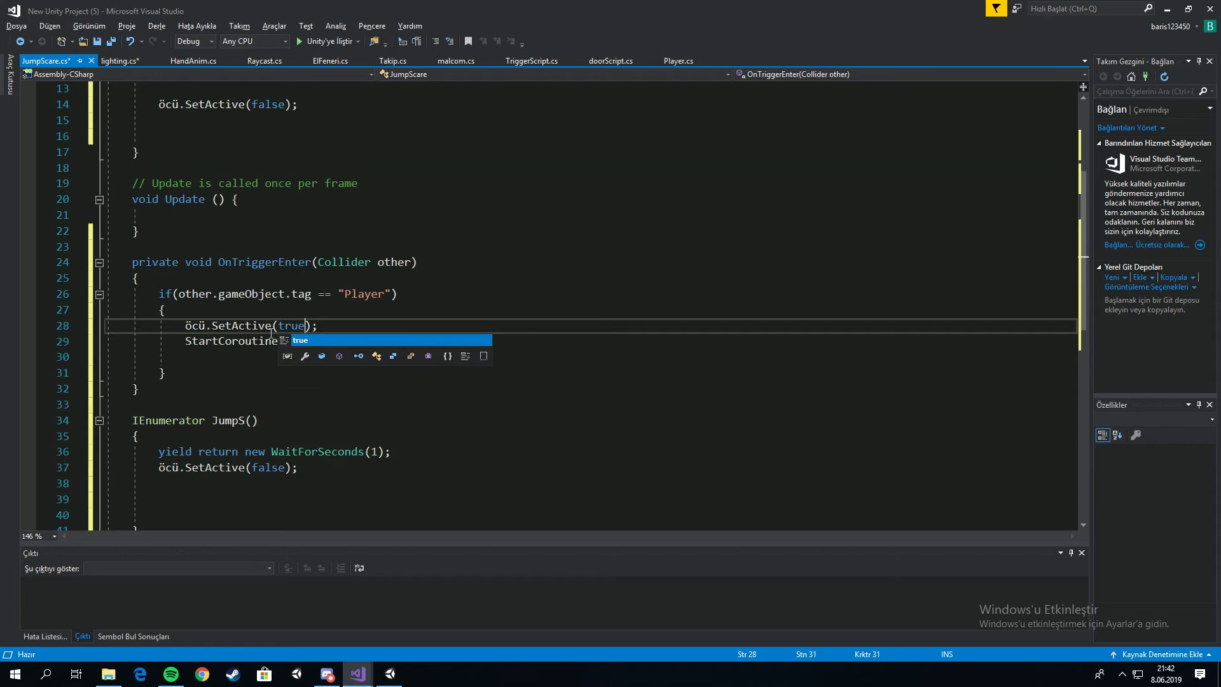
key(ctrl+s)
Step: Review the SetActive statements and put the caret on empty line 38 in JumpS
click(509, 410)
scroll(183, 242, up, 4)
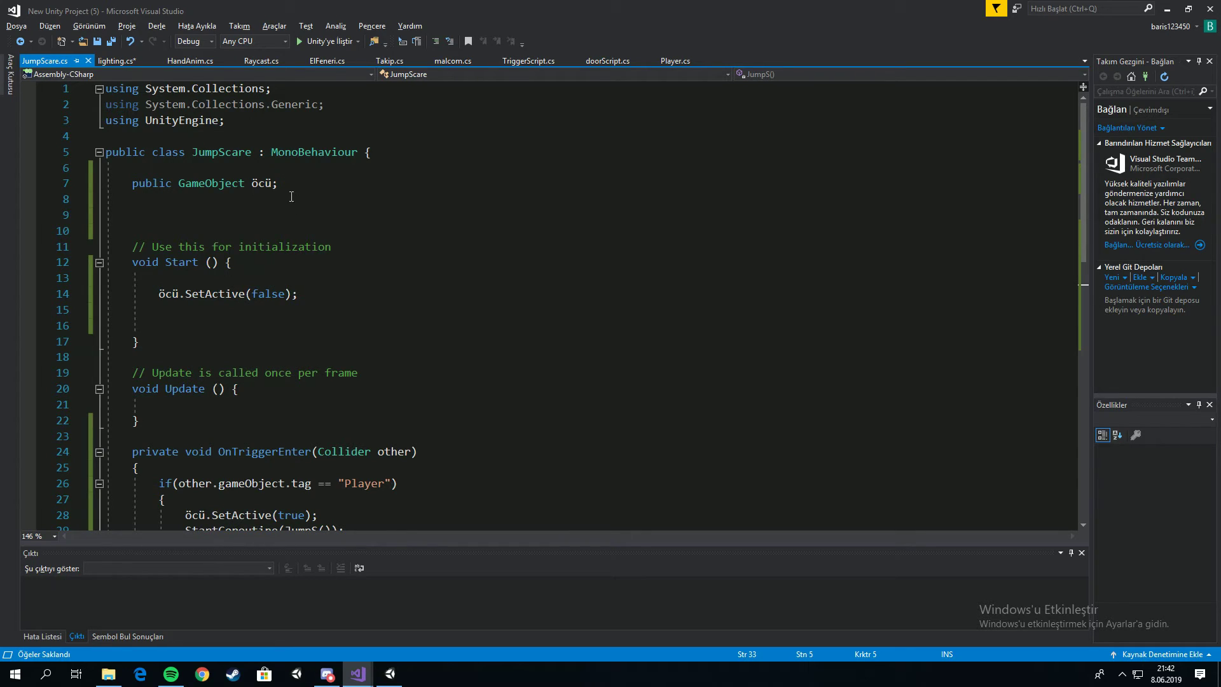
drag(331, 295, 185, 295)
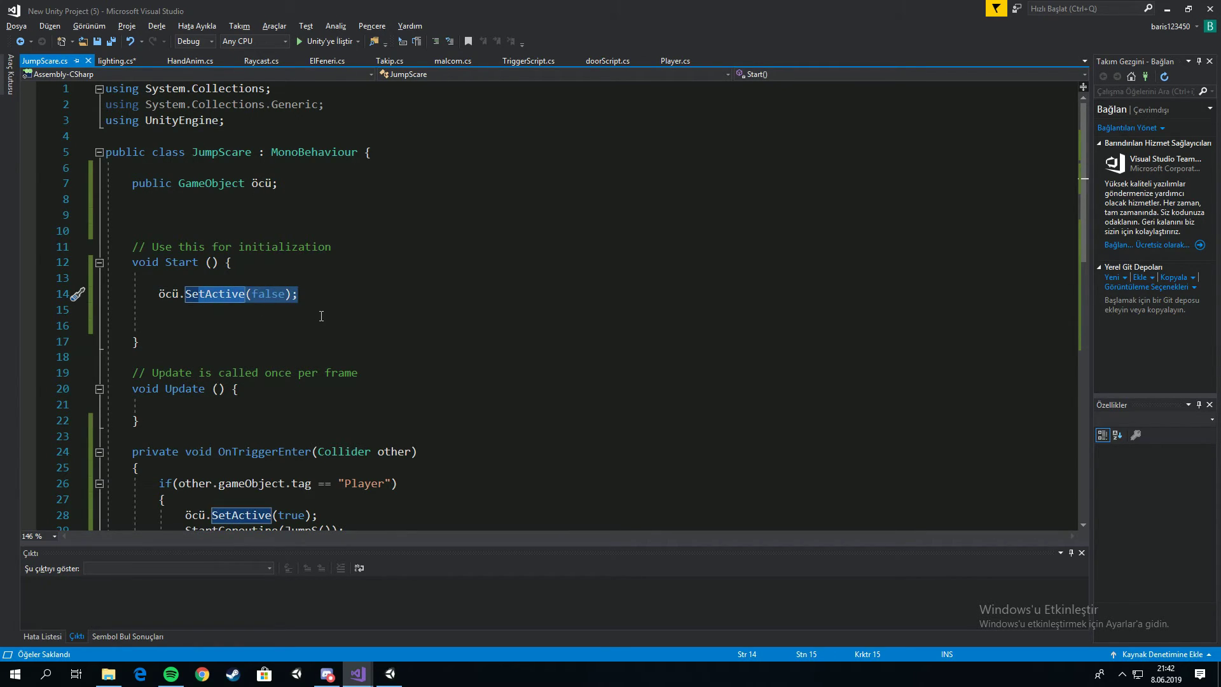
scroll(351, 328, down, 3)
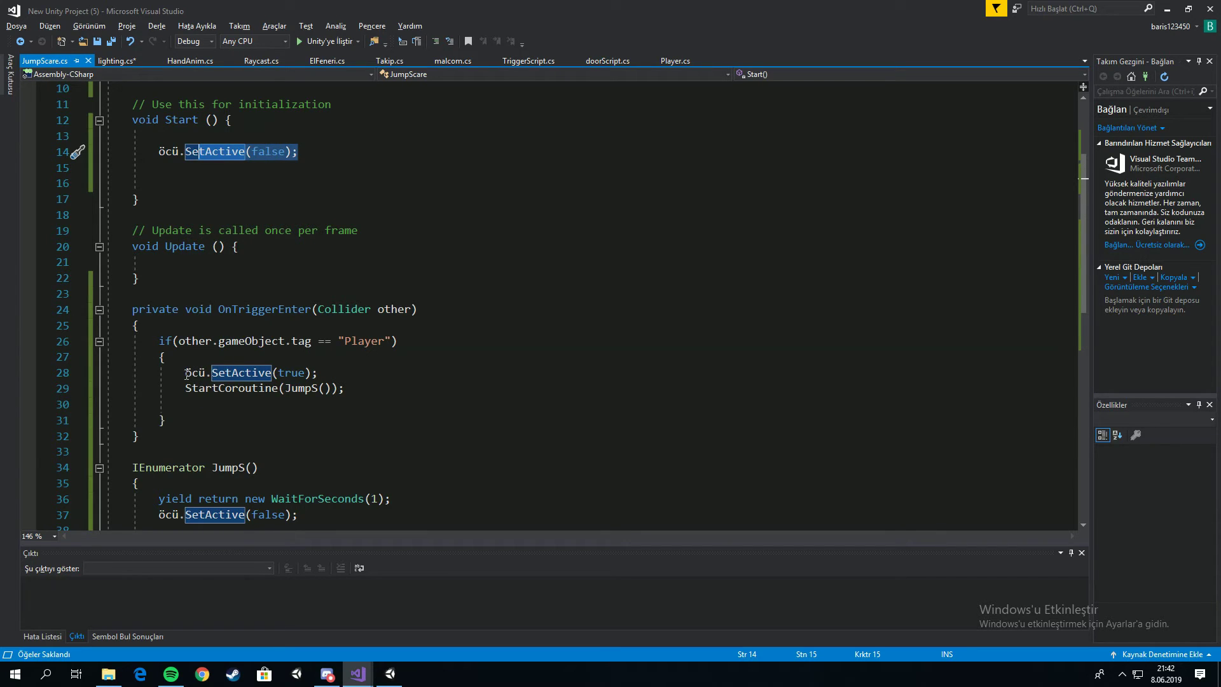
drag(180, 373, 311, 373)
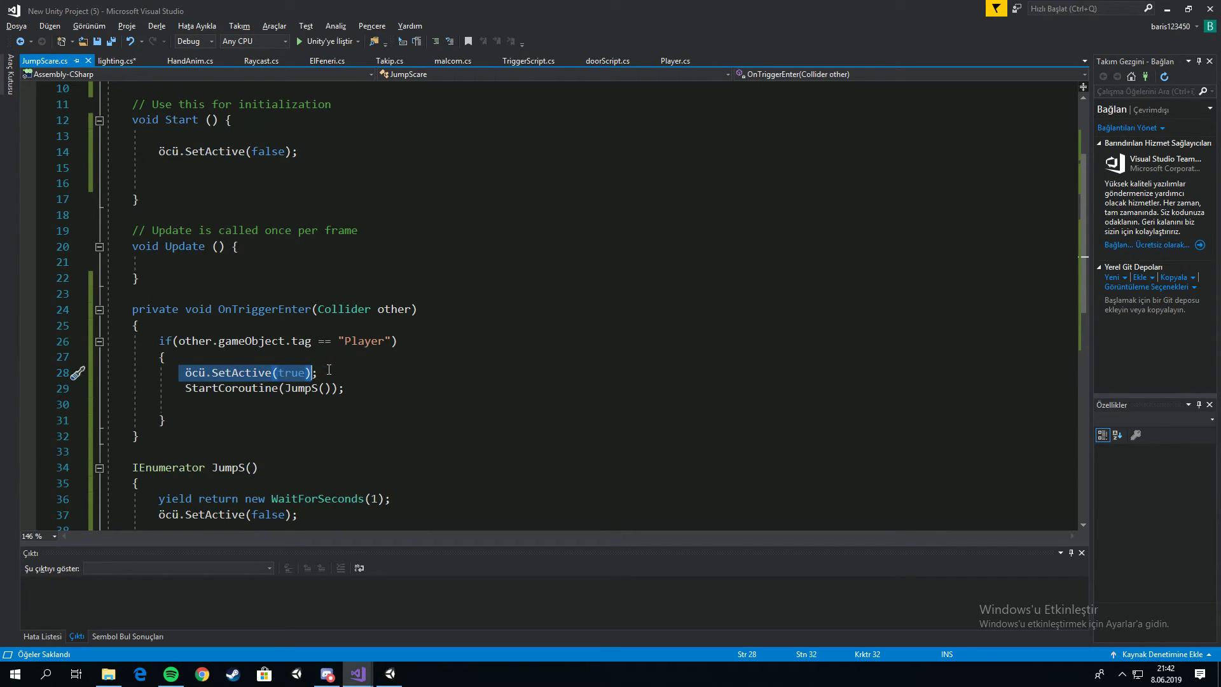
scroll(389, 401, down, 2)
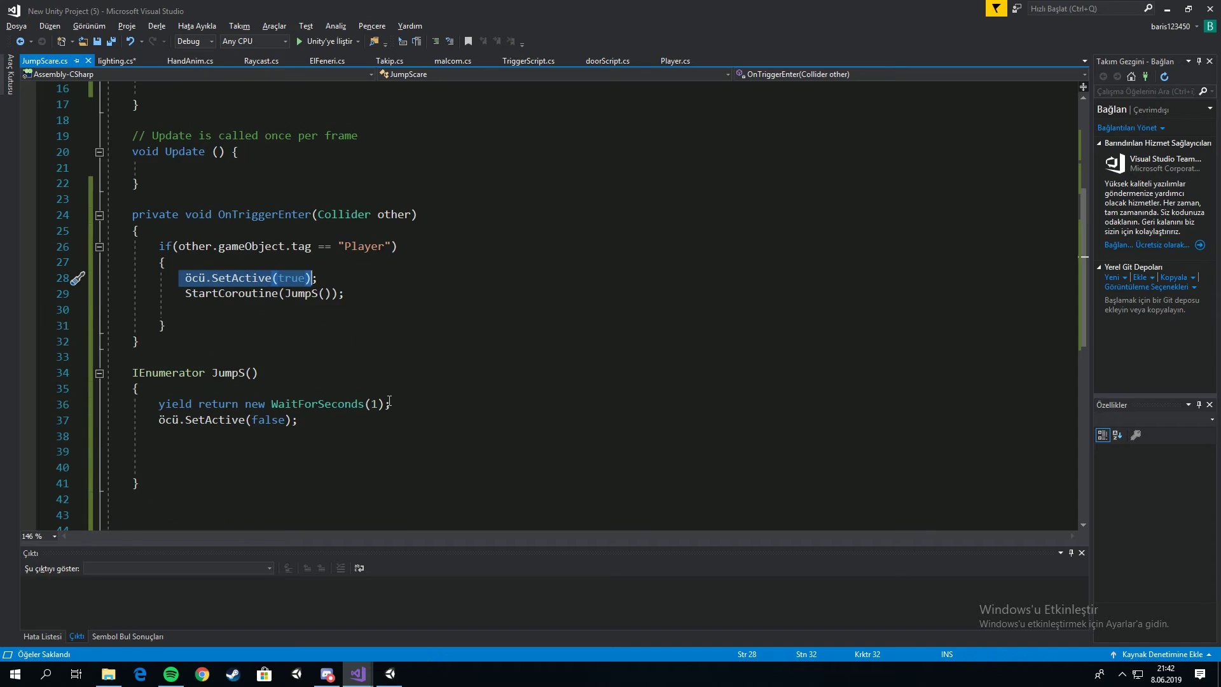
click(244, 441)
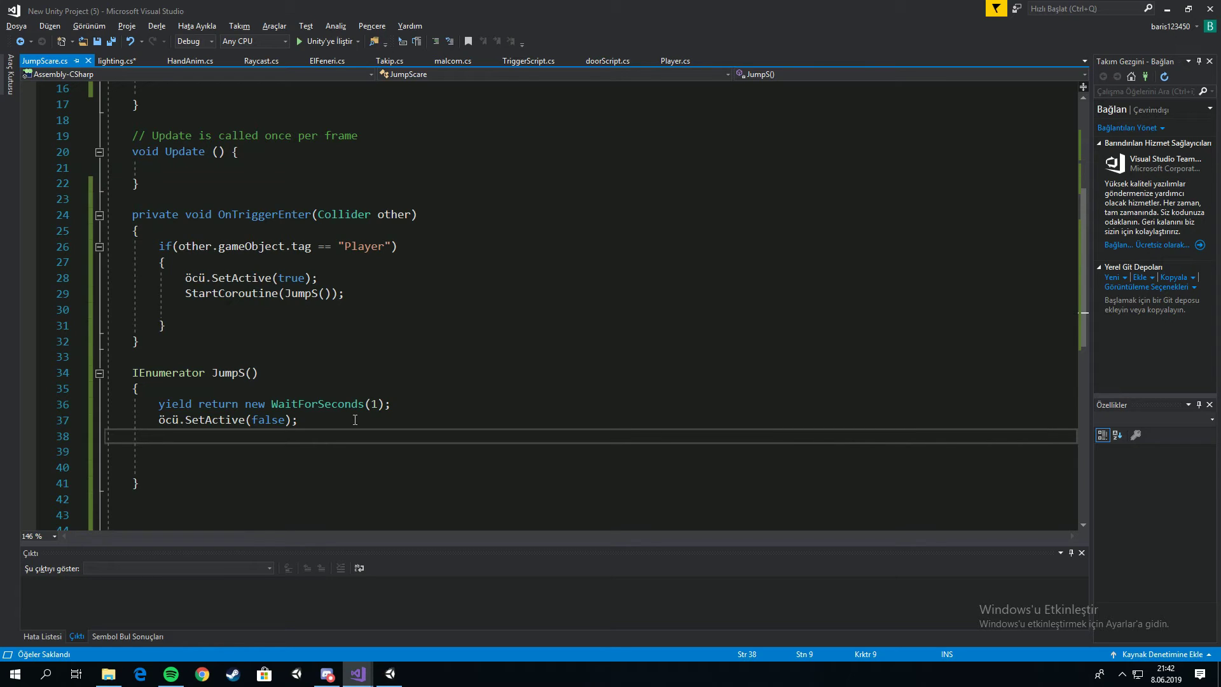
Step: End JumpS with 'Destroy(gameObject);' and save JumpScare.cs
text(destr)
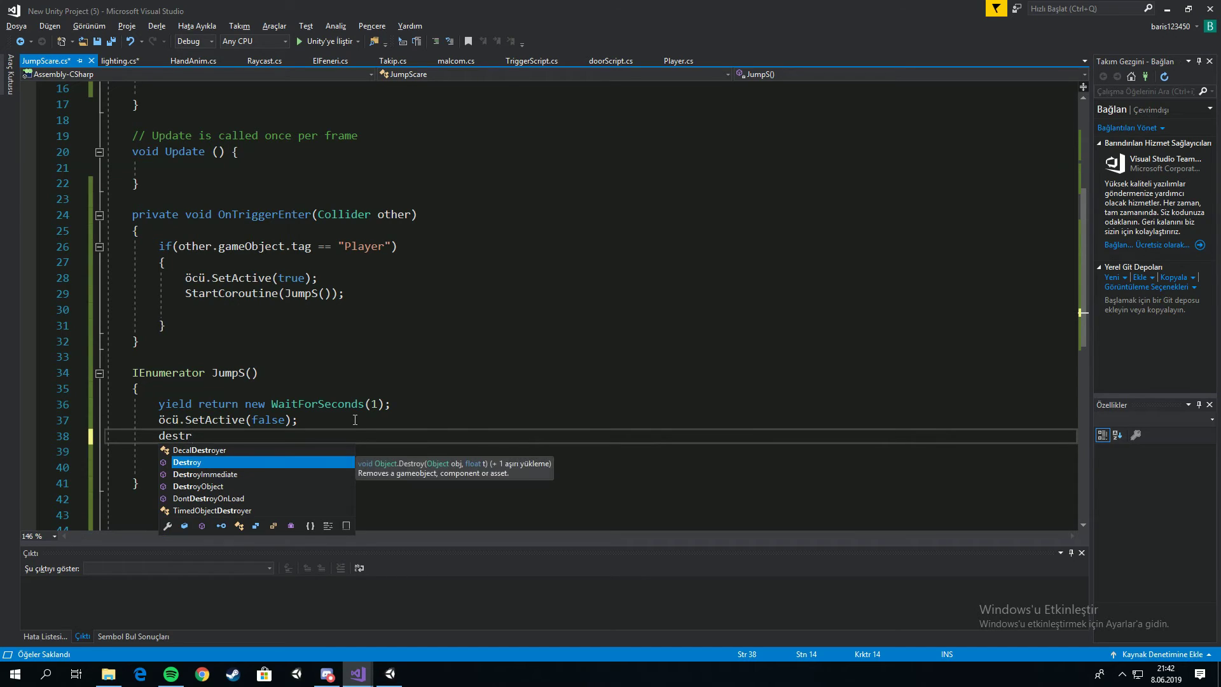
key(Tab)
text(()
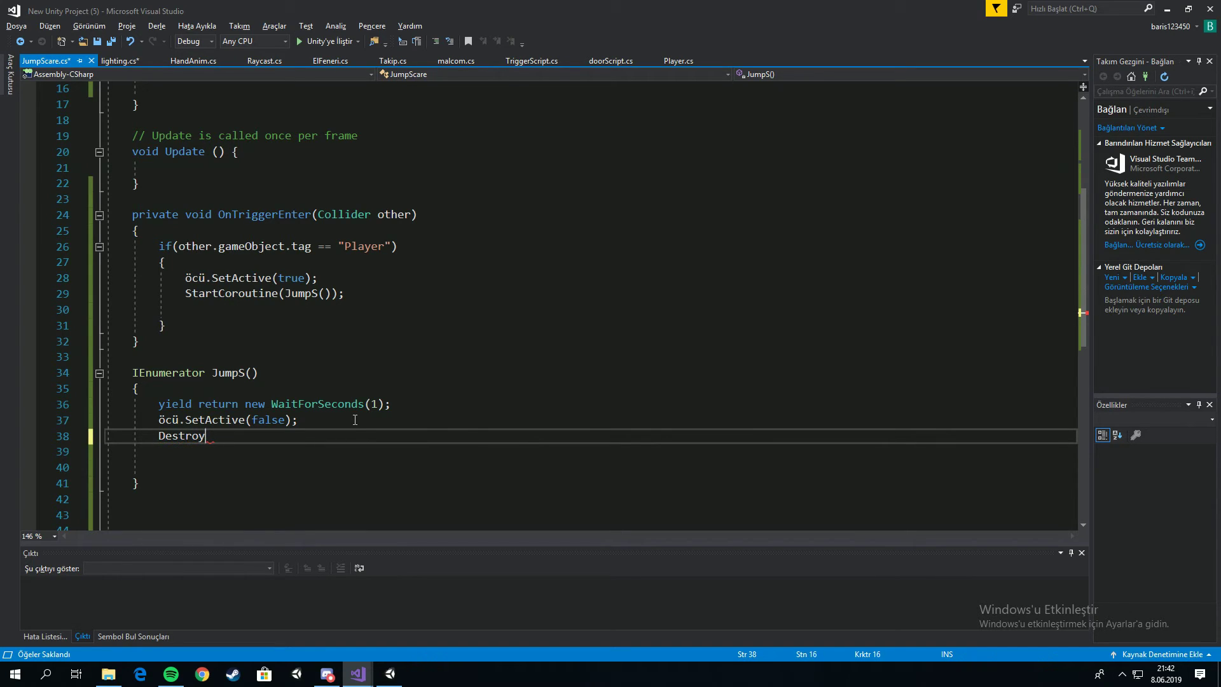
text(game)
key(BackSpace)
key(BackSpace)
text(mae )
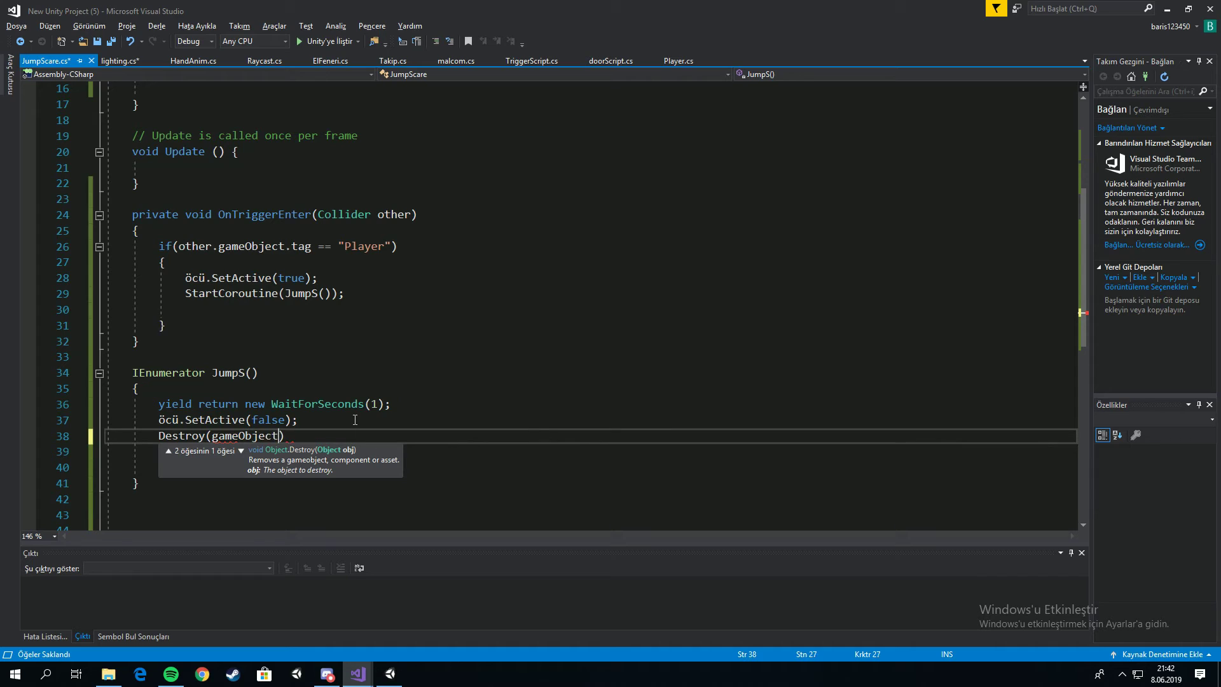
text())
key(ctrl+s)
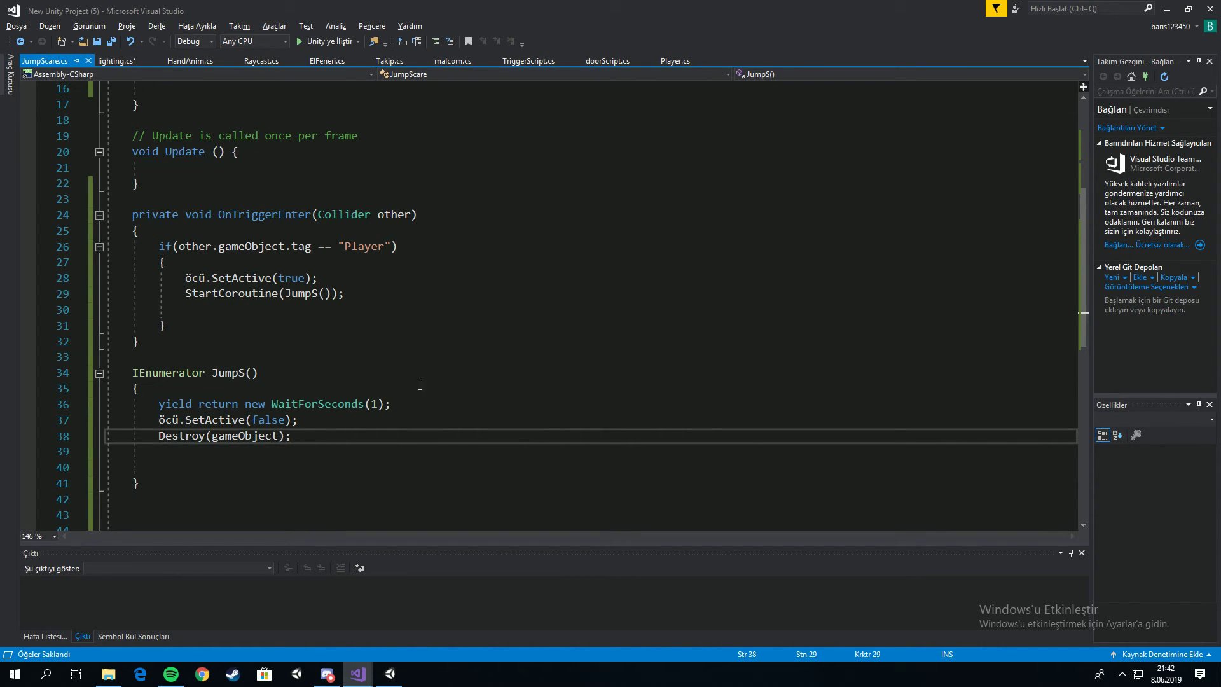
scroll(421, 382, up, 5)
scroll(446, 381, down, 5)
scroll(470, 385, up, 5)
scroll(466, 363, down, 2)
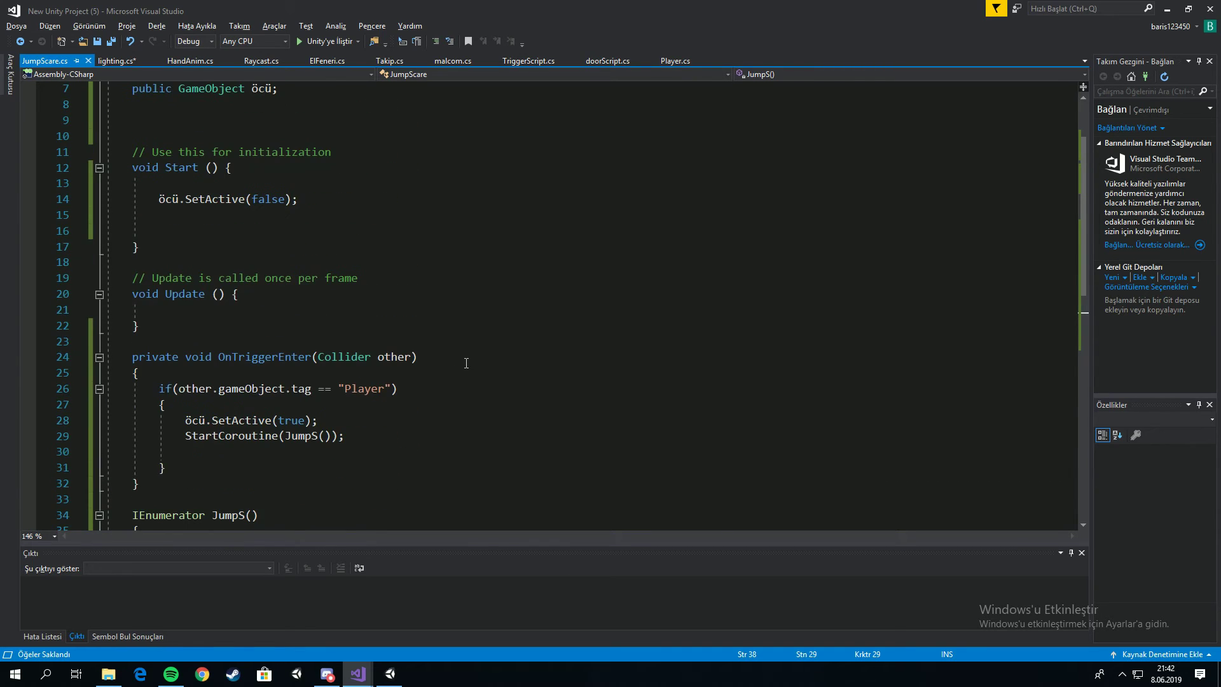
scroll(467, 364, down, 2)
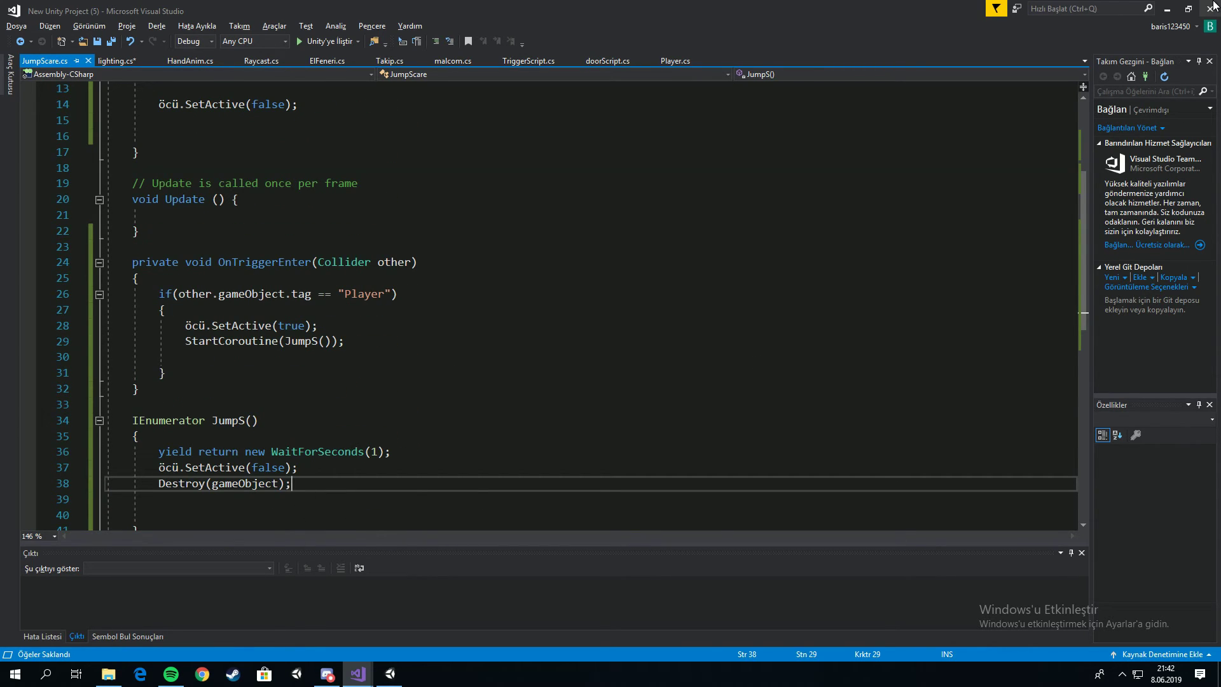
Step: Back in Unity, add the JumpScare script to Trigger and set its öcü field to Quad
click(1167, 9)
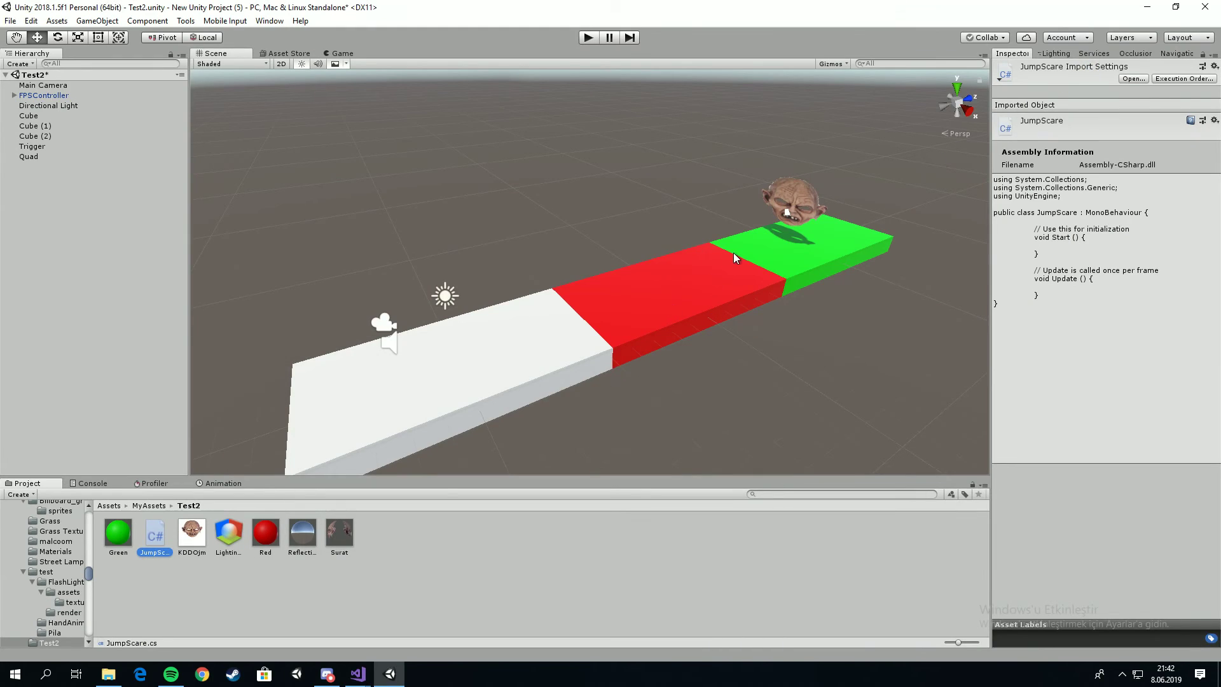
click(68, 148)
drag(200, 540, 1132, 300)
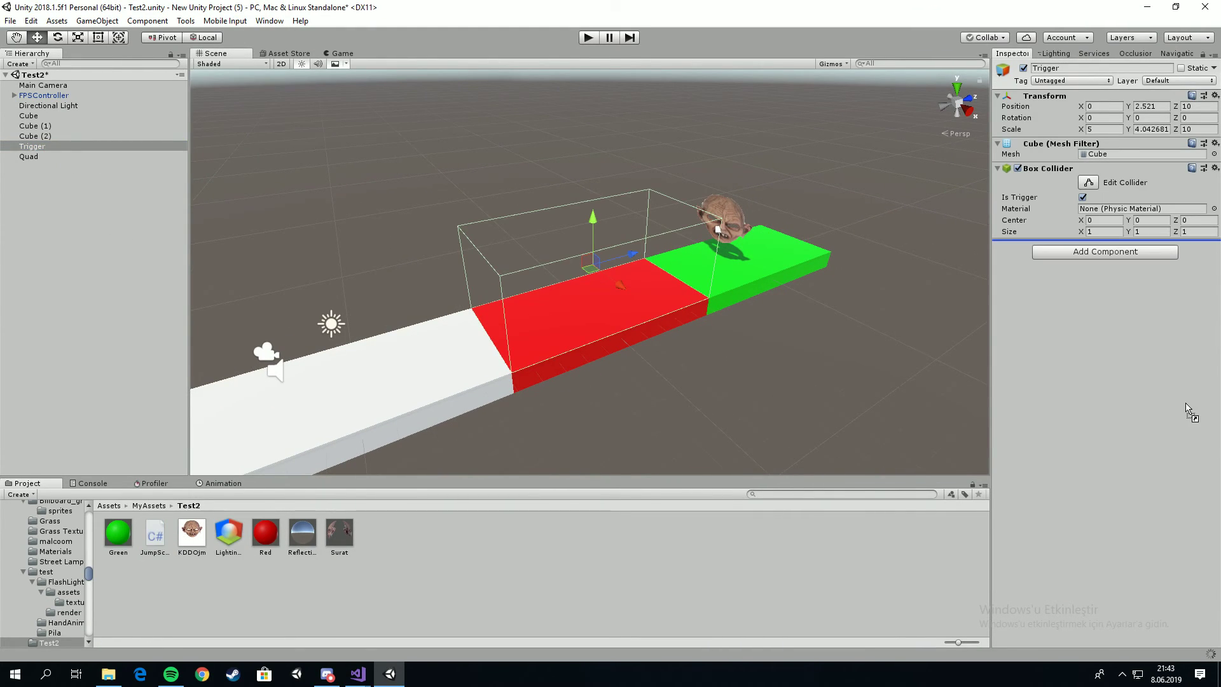
mouse_move(818, 249)
mouse_down()
mouse_move(1051, 317)
mouse_move(1090, 383)
mouse_up()
middle_drag(959, 313, 749, 295)
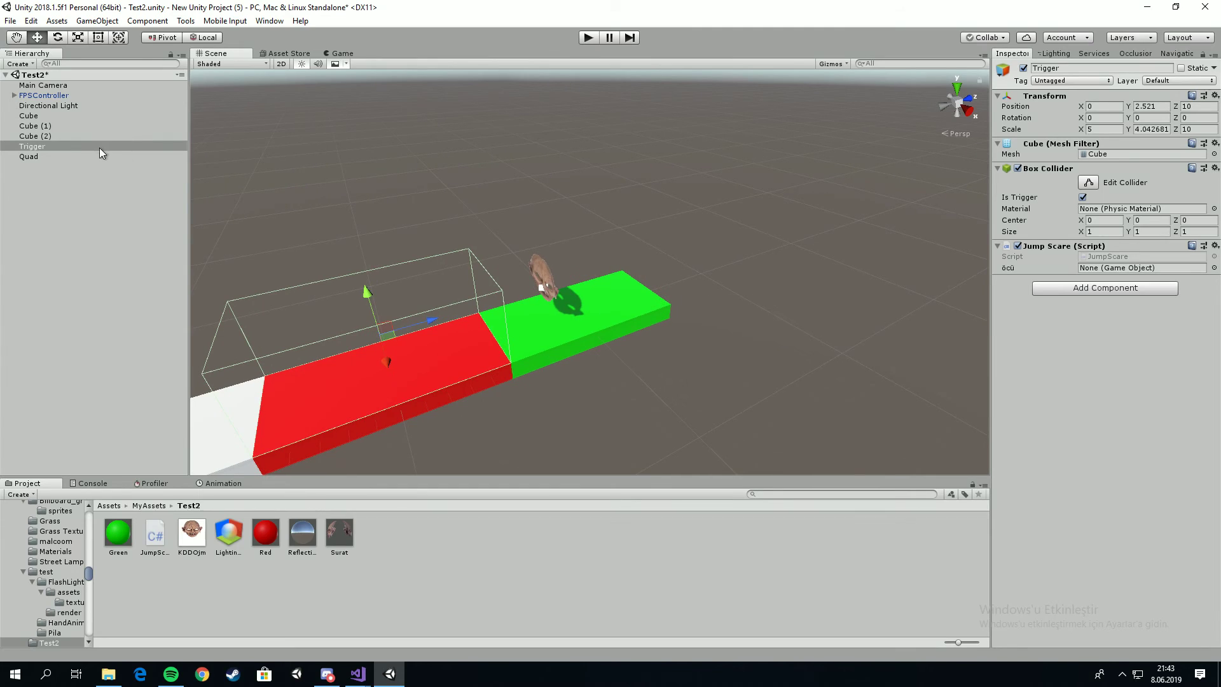
drag(29, 157, 1142, 268)
scroll(555, 278, up, 3)
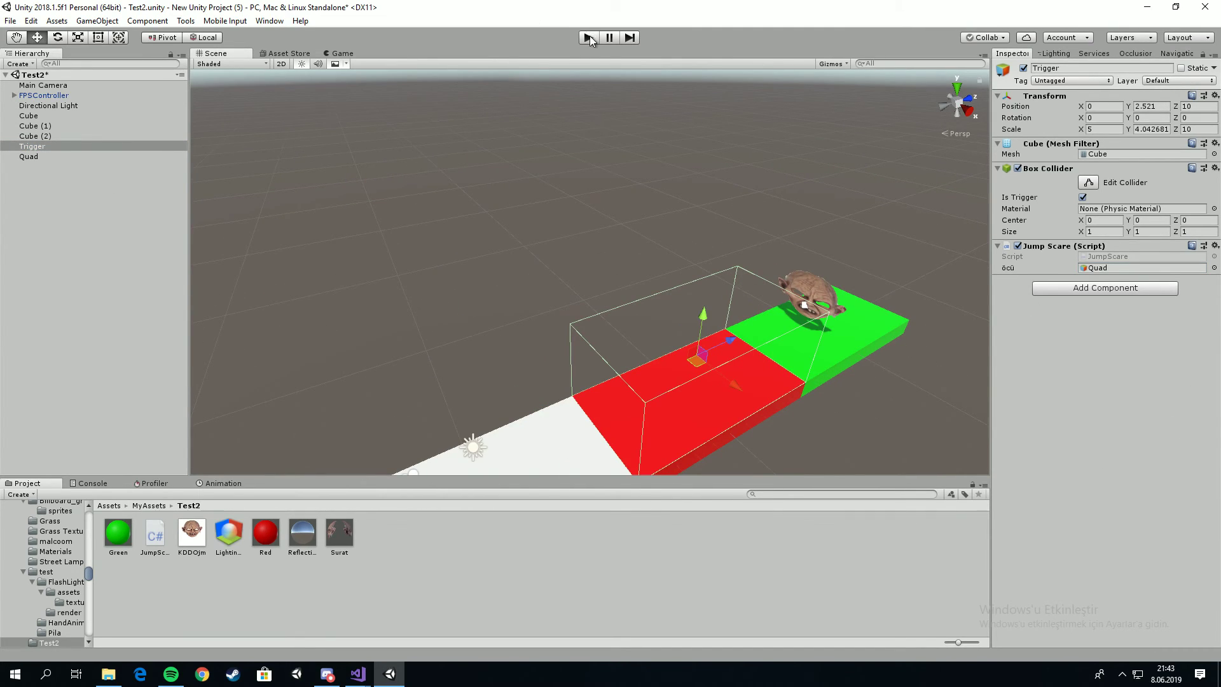
Step: Enter Play mode and walk forward along the track onto the green platform
click(589, 36)
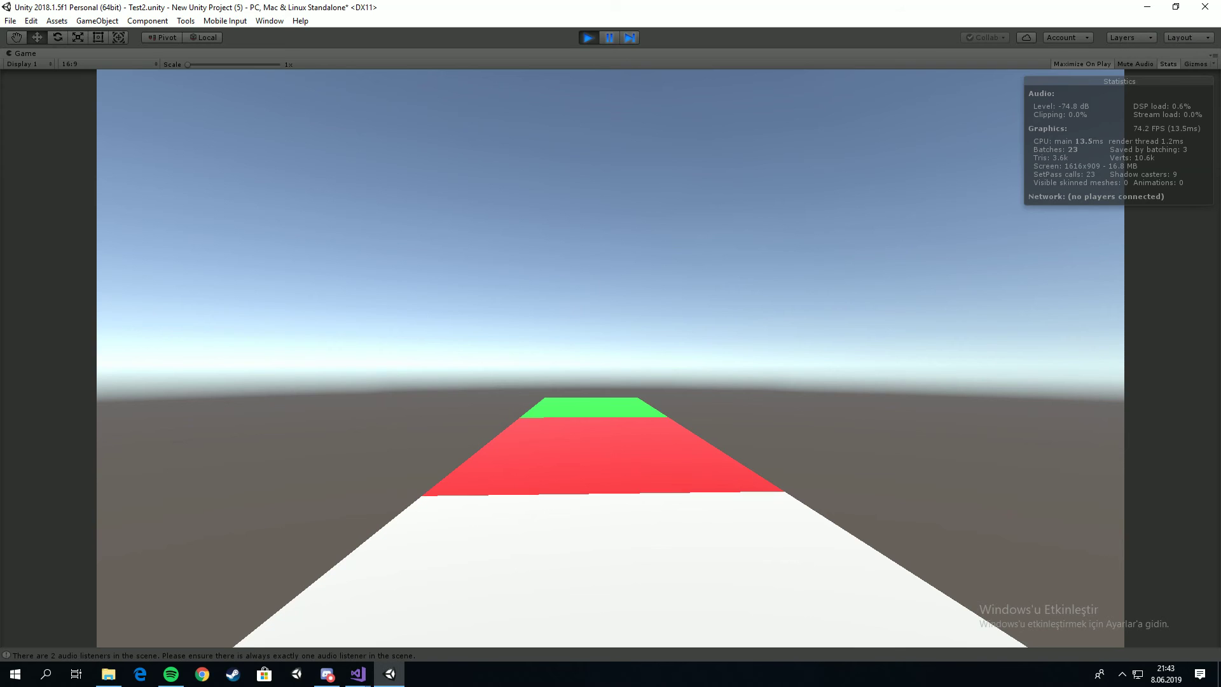
key(w)
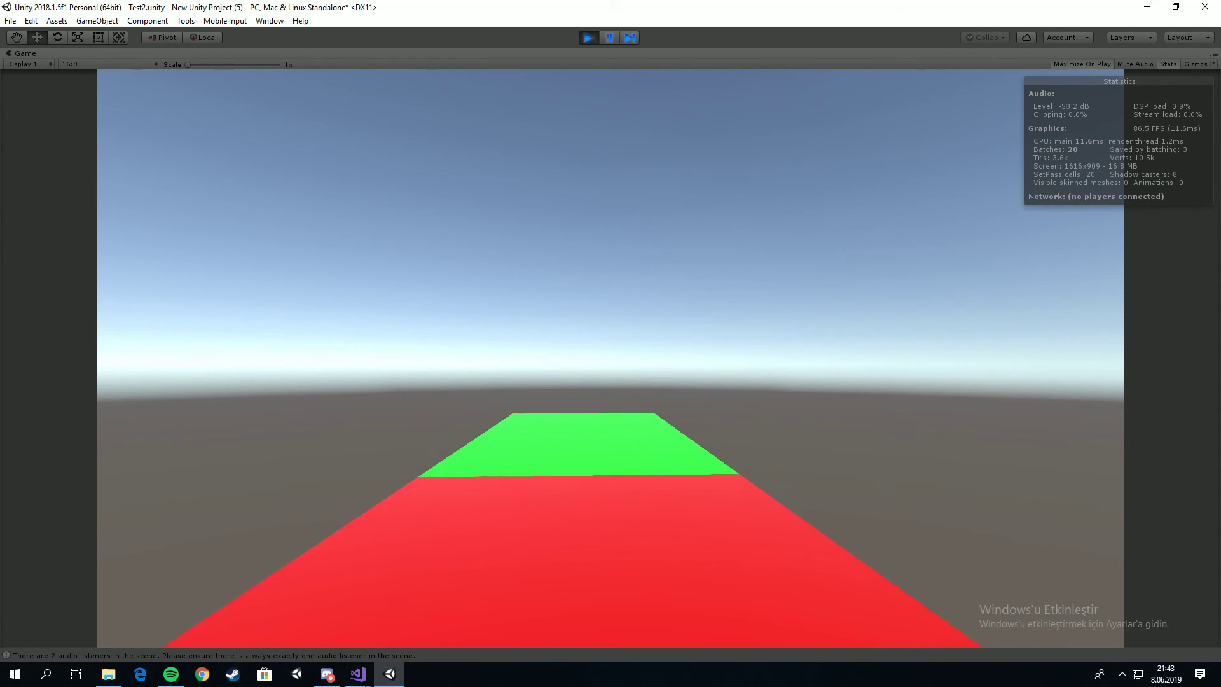
key(w)
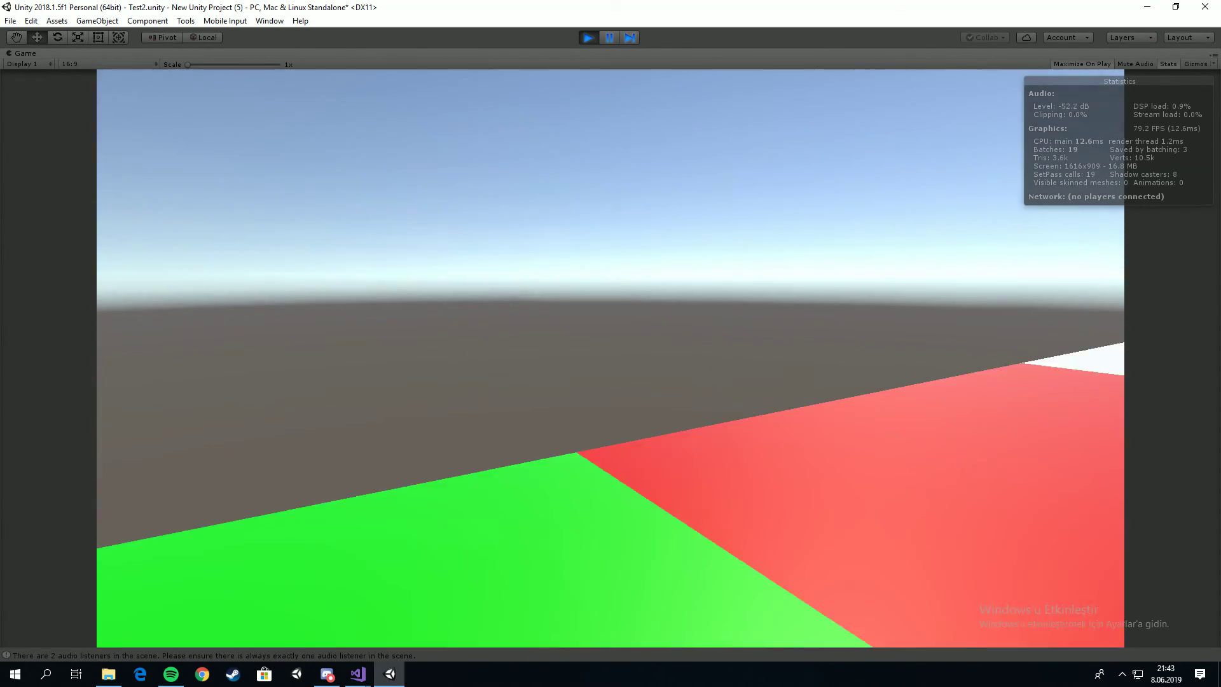
key(Escape)
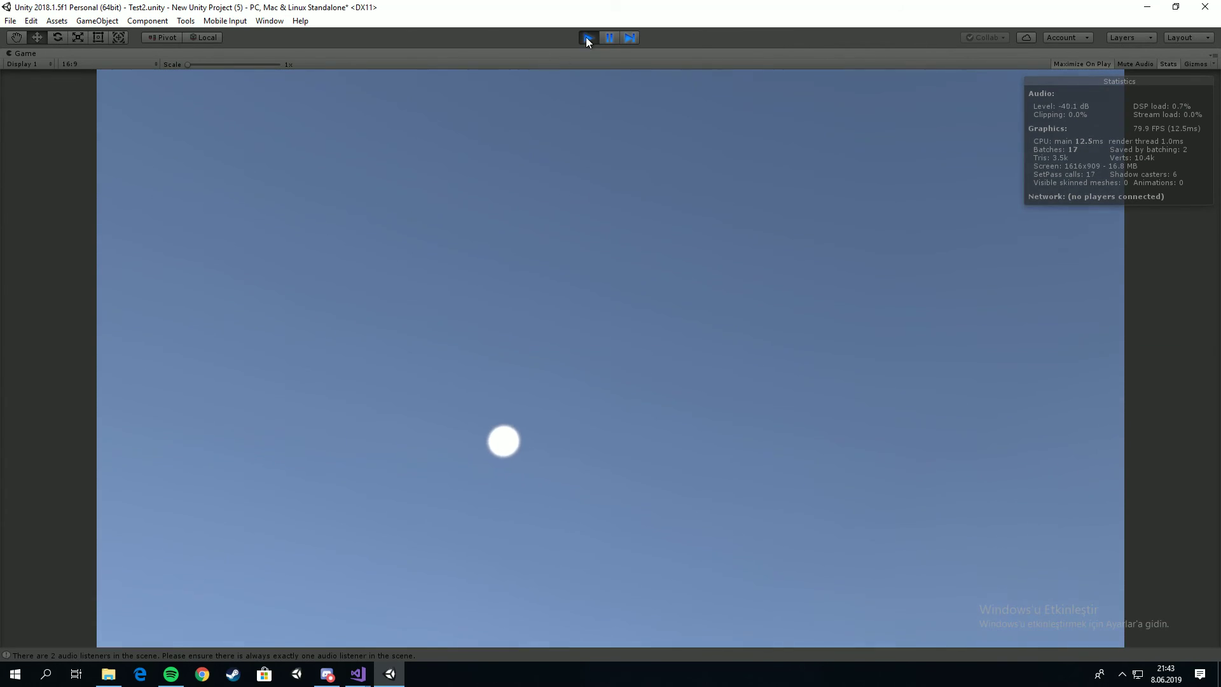
Step: Stop play, delete the Main Camera, and test-walk forward onto the red section
click(586, 38)
click(57, 86)
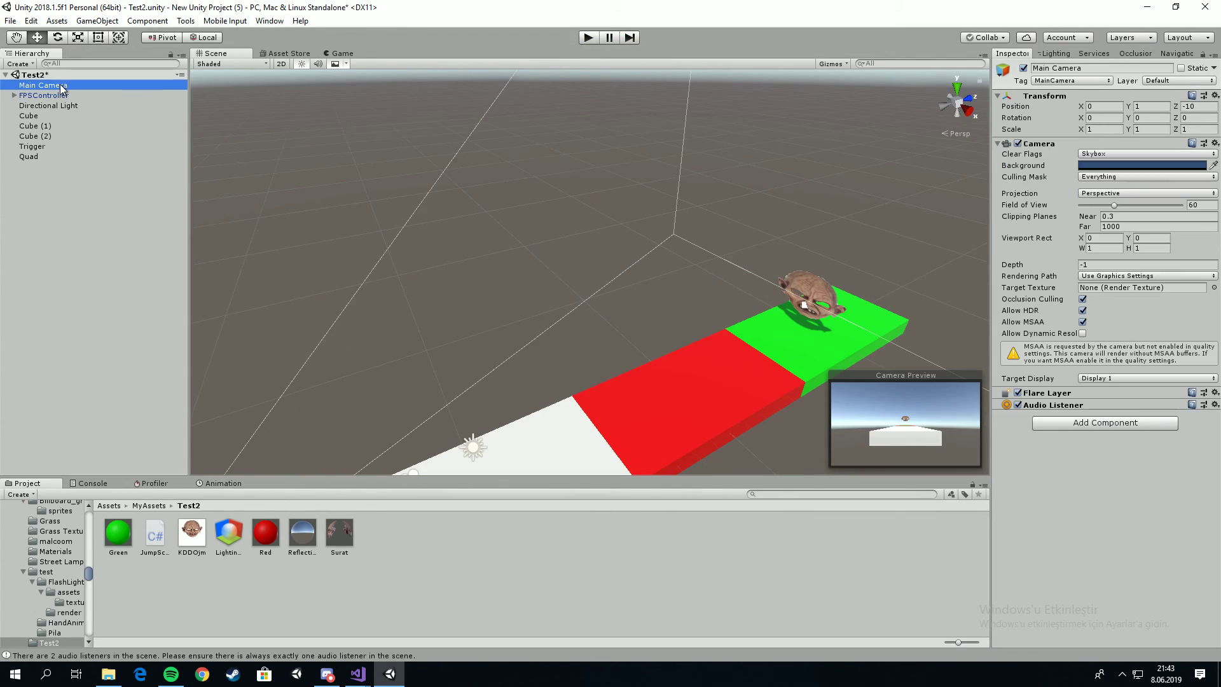
key(Delete)
click(589, 37)
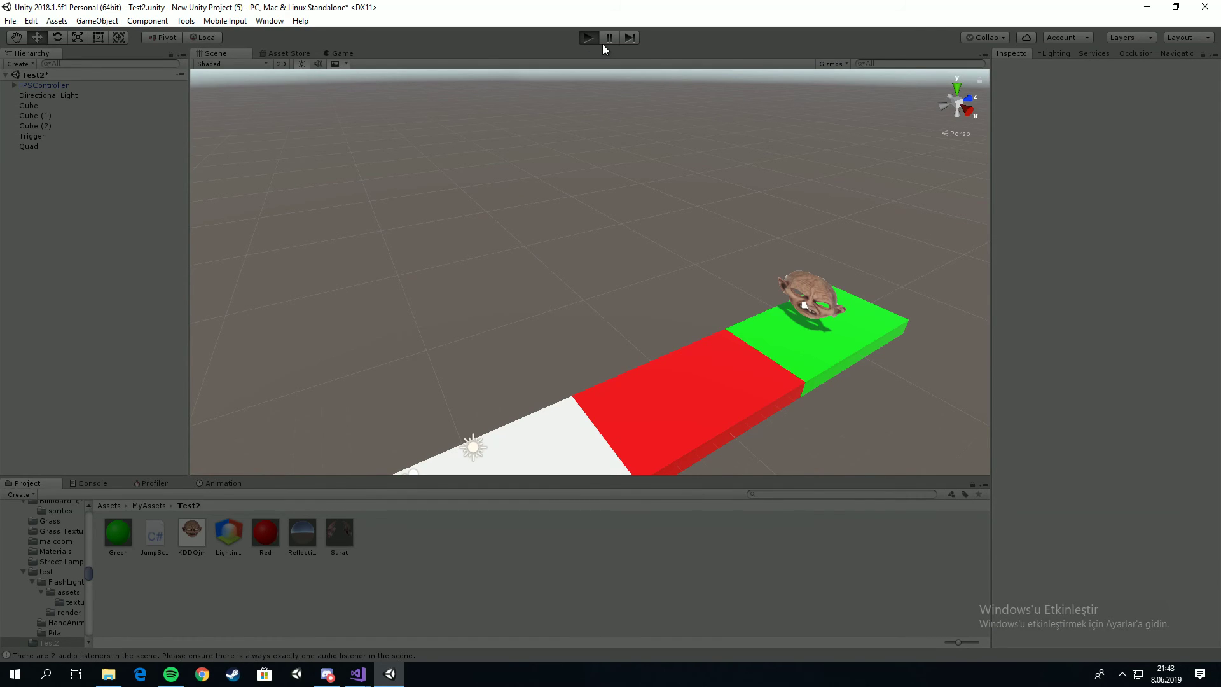
key(w)
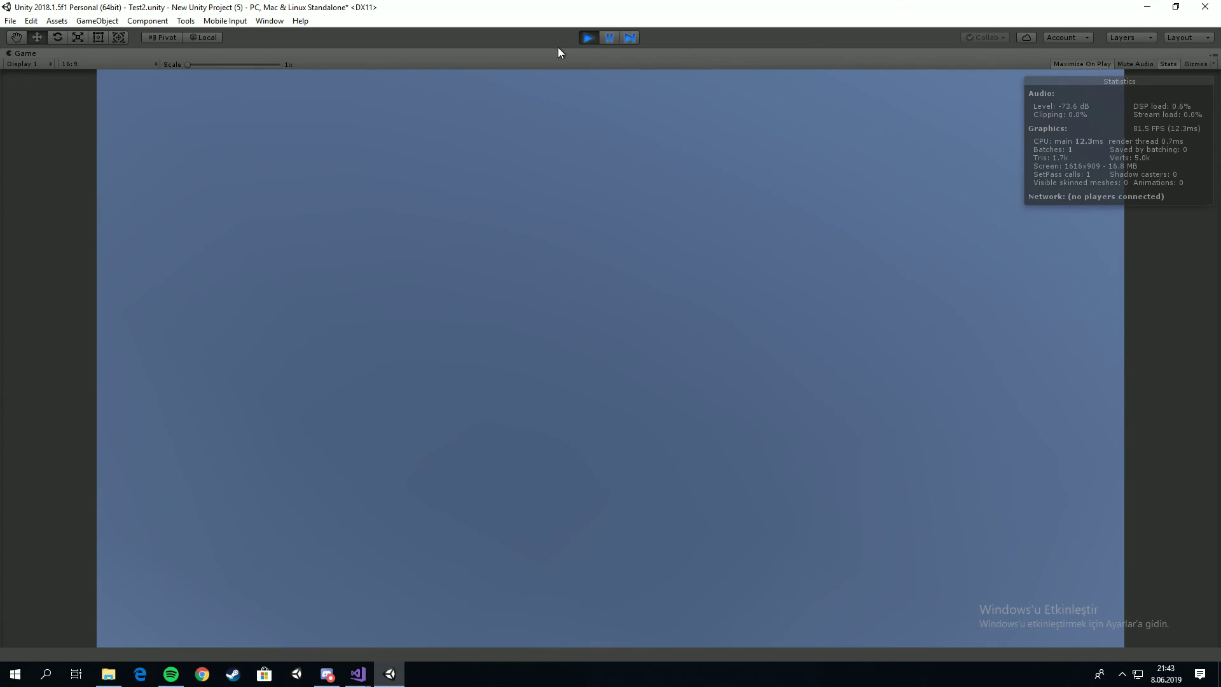
Step: Stop play, tag the FPSController as Player, and restart play mode
click(588, 37)
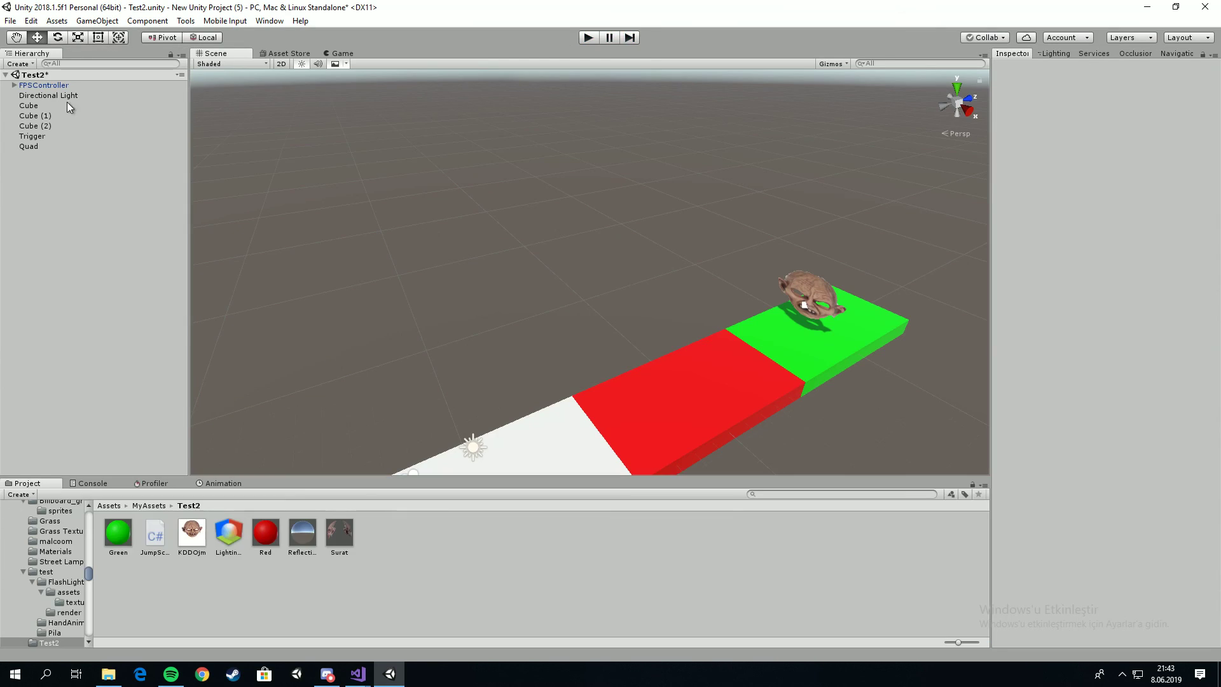
click(61, 85)
click(1073, 83)
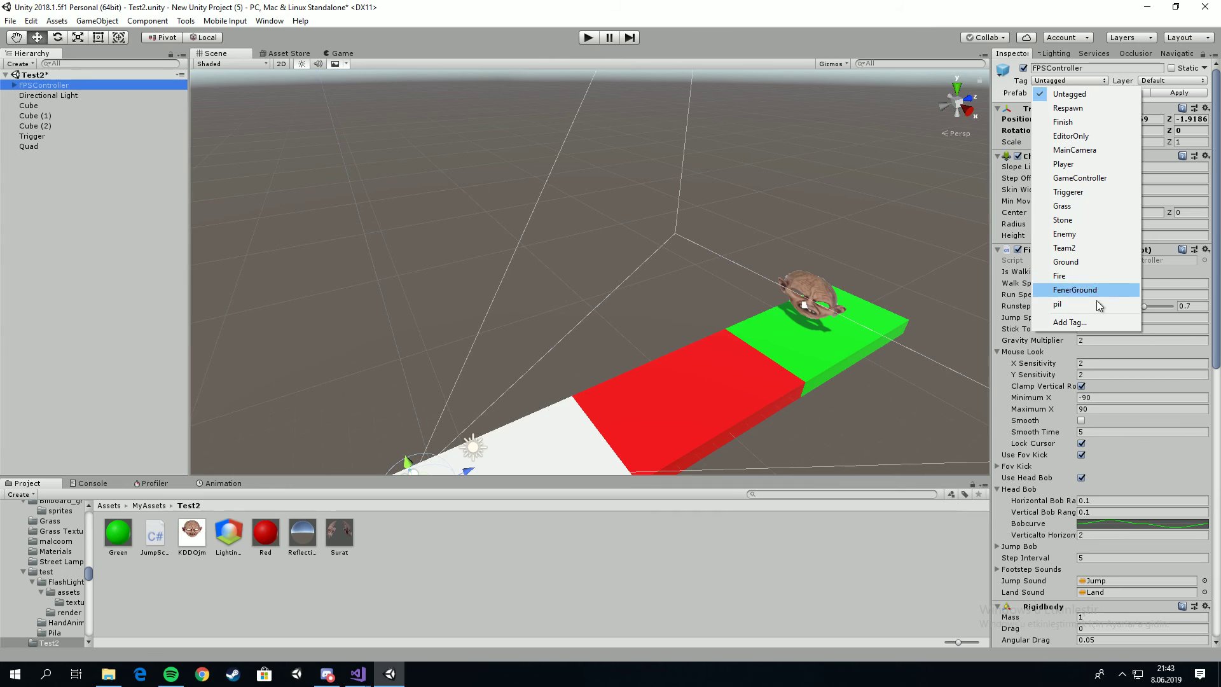
click(1104, 165)
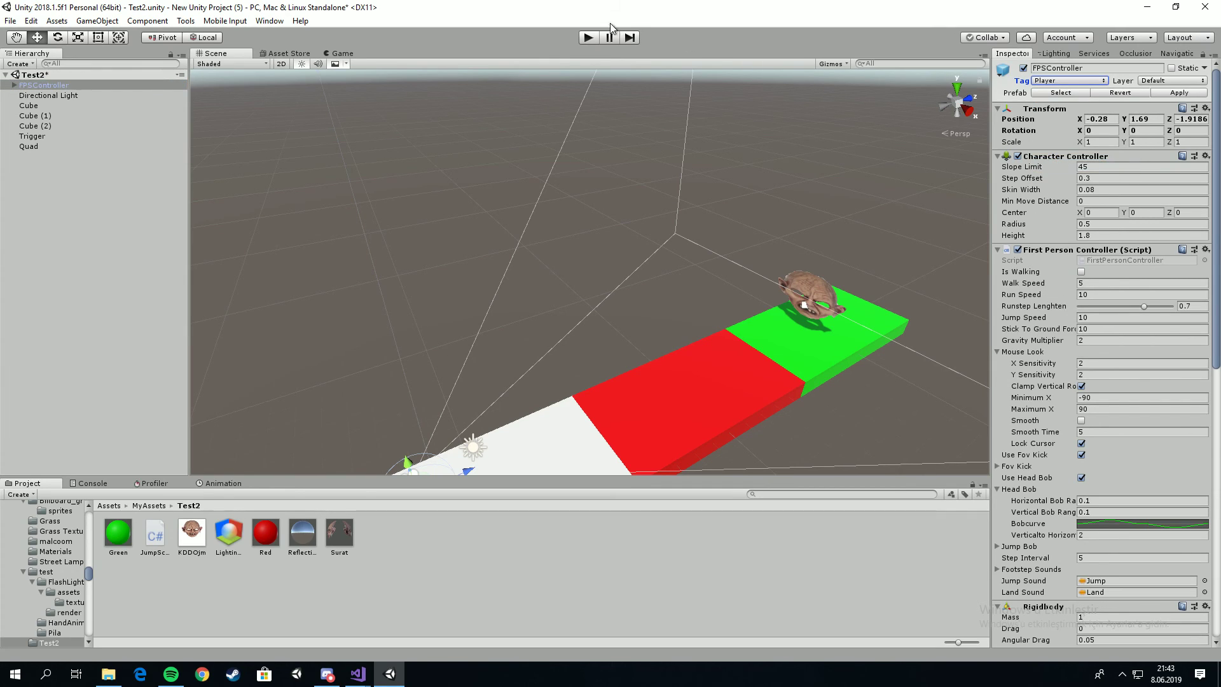
click(589, 37)
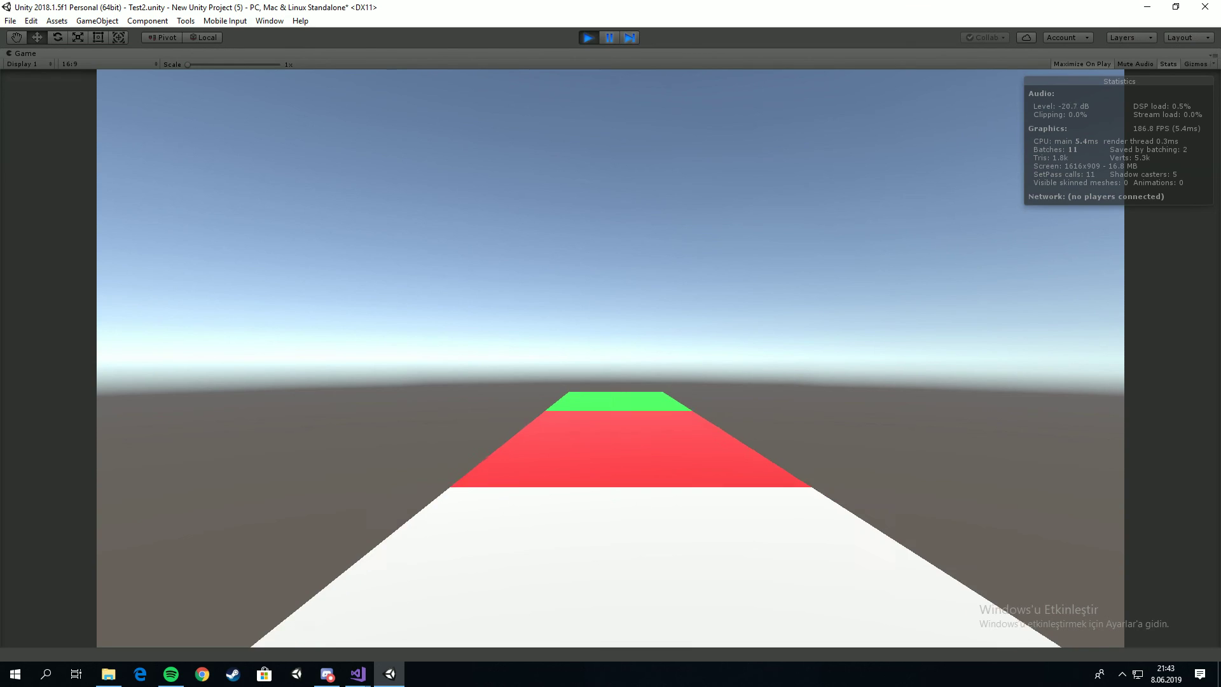
Step: Walk along the red path onto the green platform so the scary face flashes and disappears
key(w)
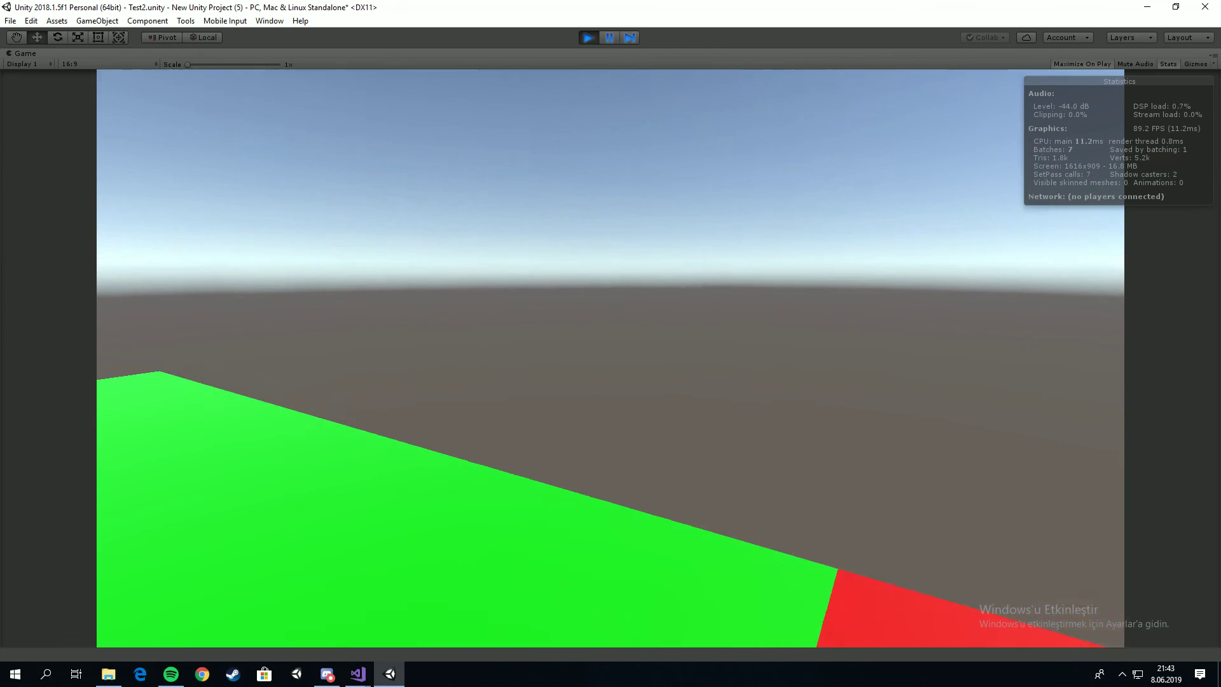
key(w)
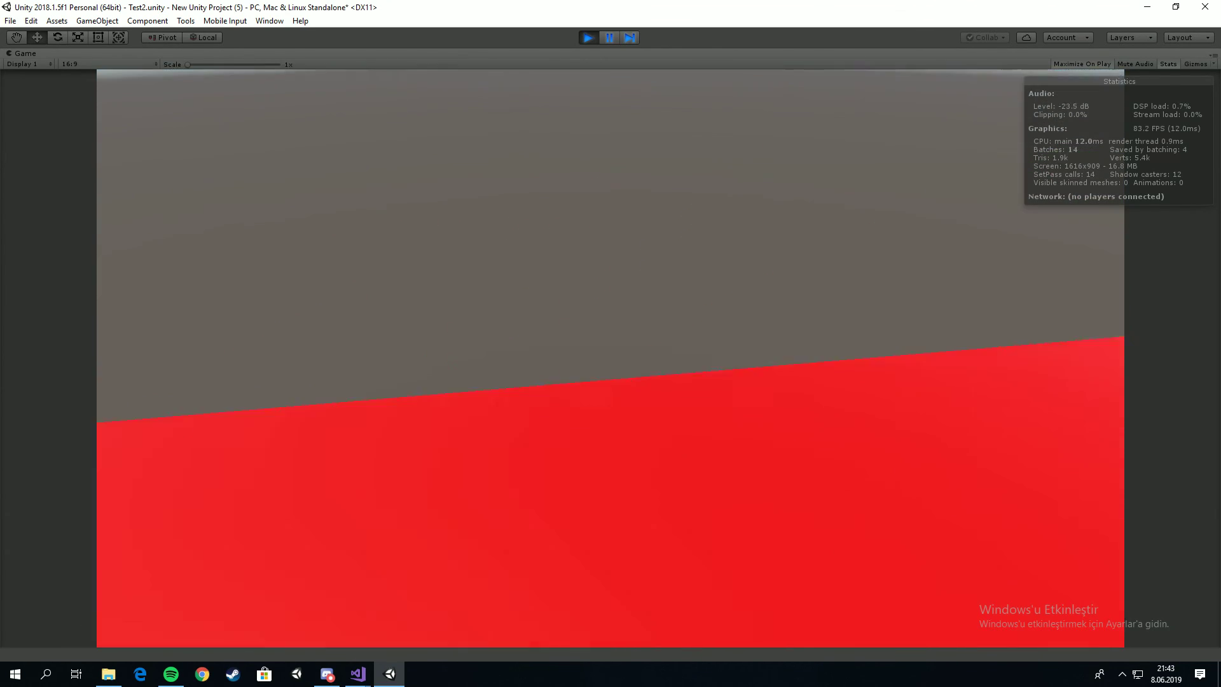
key(w)
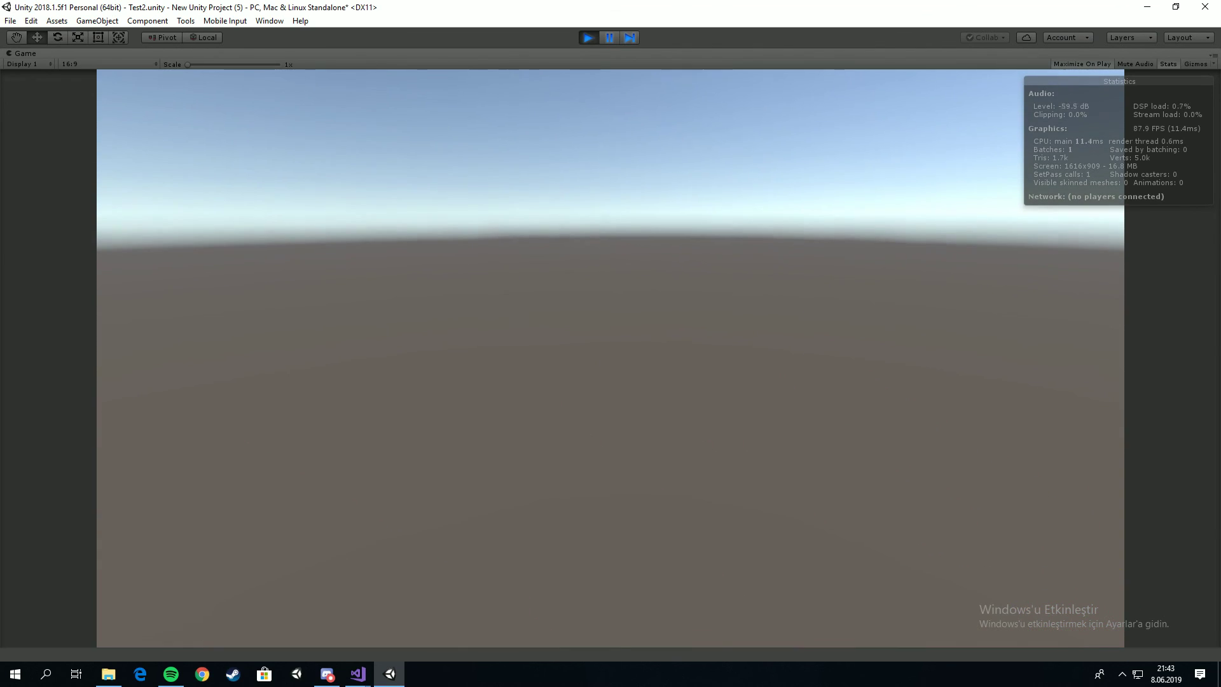
key(w)
key(w)
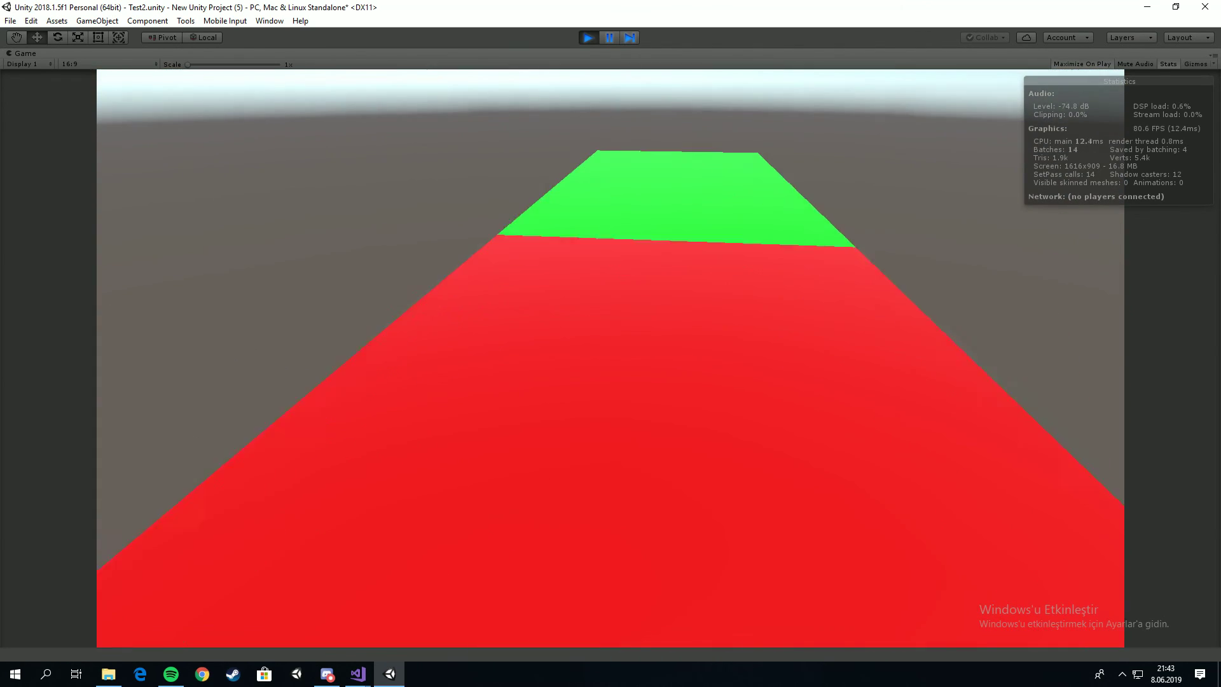